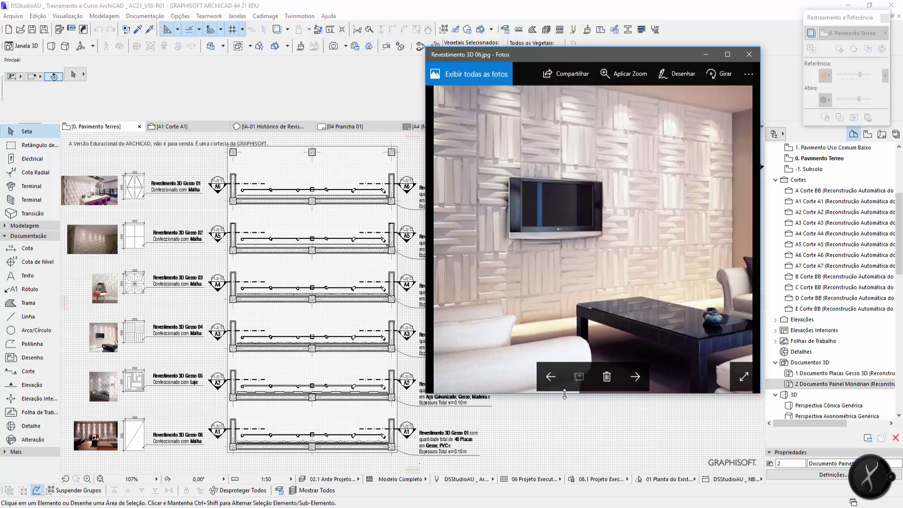
Step: Browse the reference photos of 3D plaster wall cladding, including Revestimento 3D 04, 05 and 06
click(562, 374)
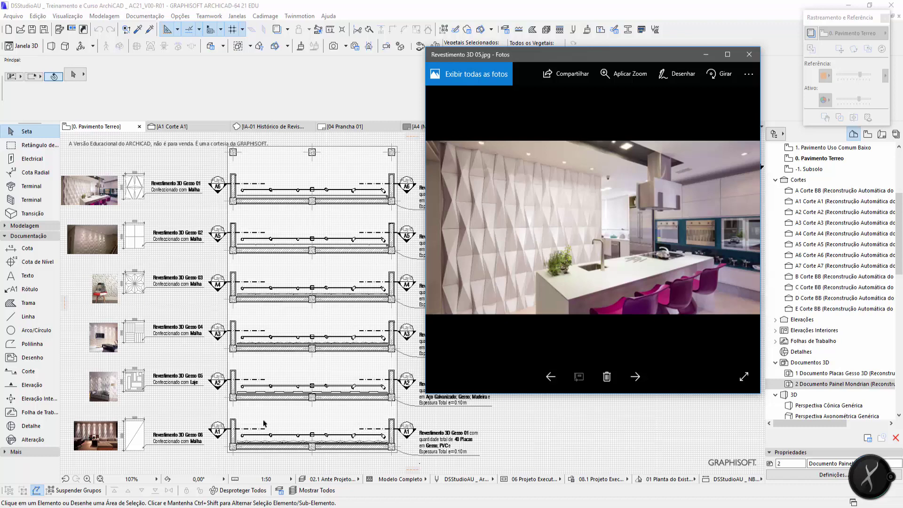
click(550, 377)
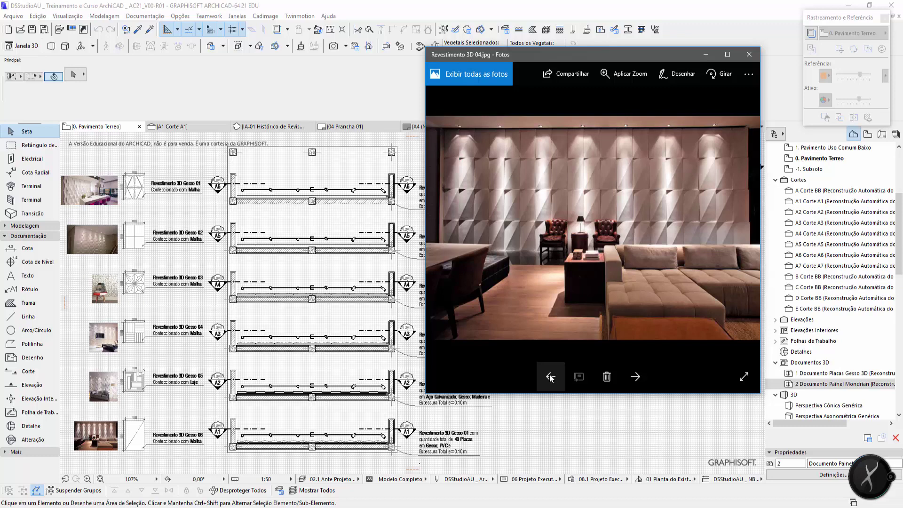
click(636, 379)
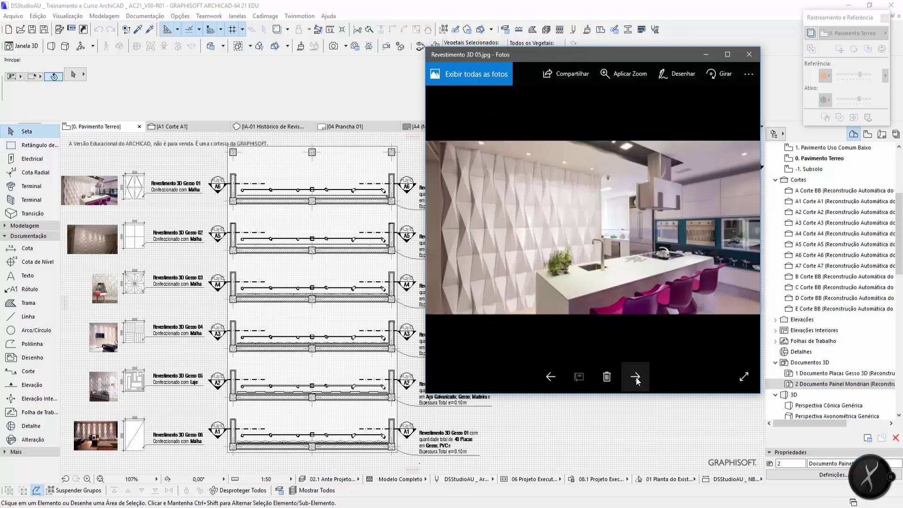
click(636, 379)
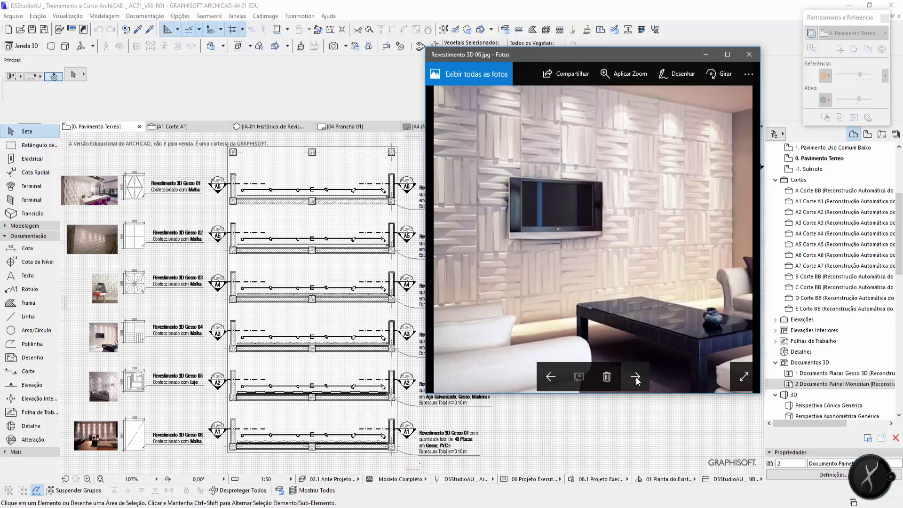
click(635, 377)
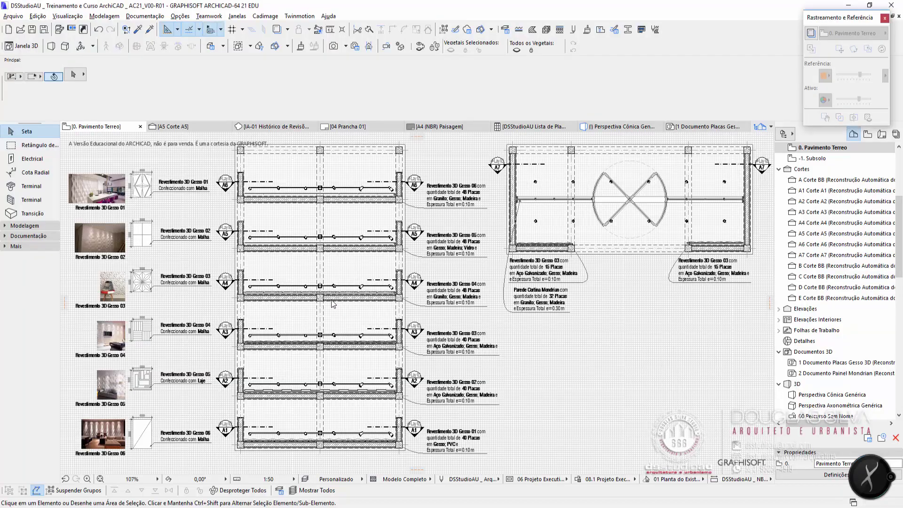
Step: Examine the reference photos and dimensioned panel drawings of Revestimento 3D Gesso 01 and 02 on the ground floor plan
click(331, 301)
scroll(845, 372, down, 4)
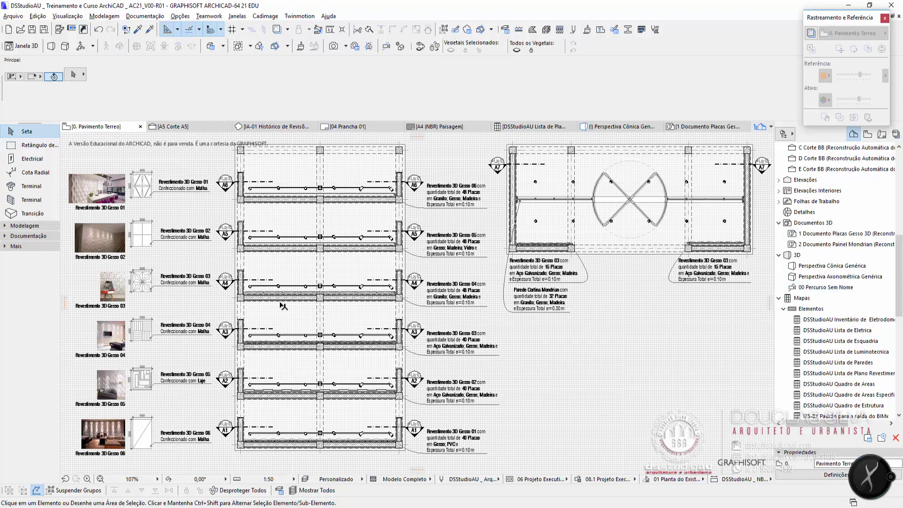
scroll(330, 339, up, 4)
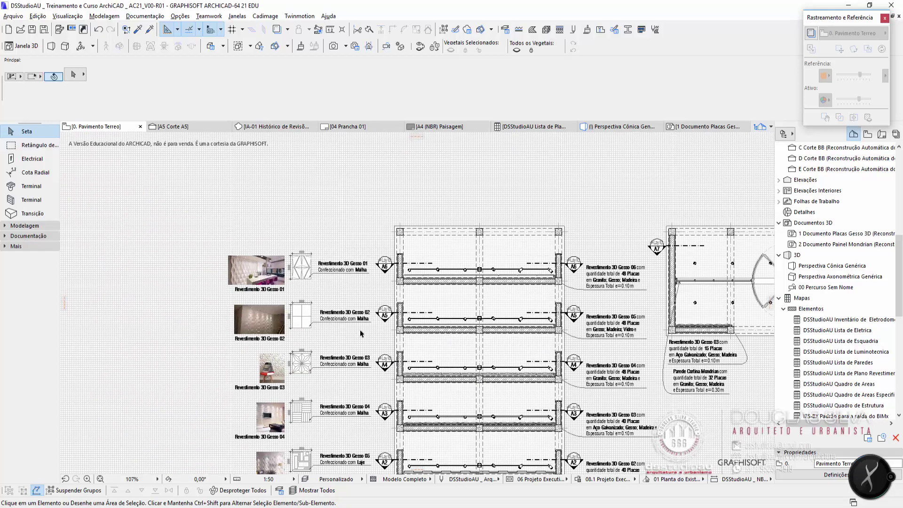
scroll(242, 263, up, 3)
scroll(258, 294, up, 1)
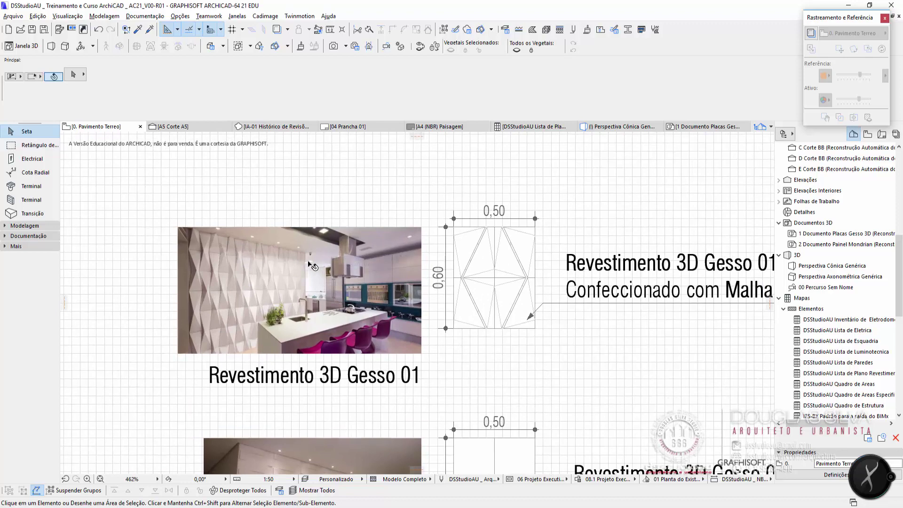
click(310, 266)
scroll(485, 361, down, 2)
middle_drag(480, 358, 425, 316)
scroll(271, 286, up, 2)
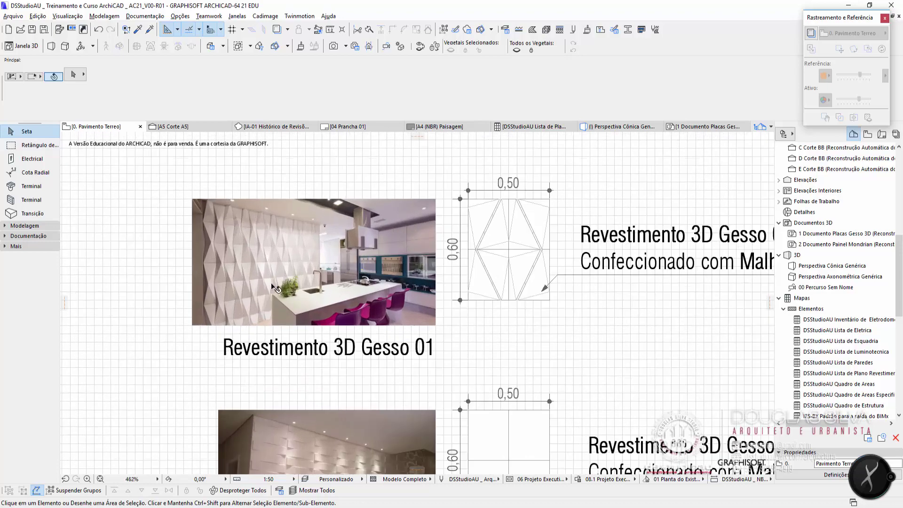
middle_drag(271, 285, 271, 305)
middle_drag(325, 405, 326, 237)
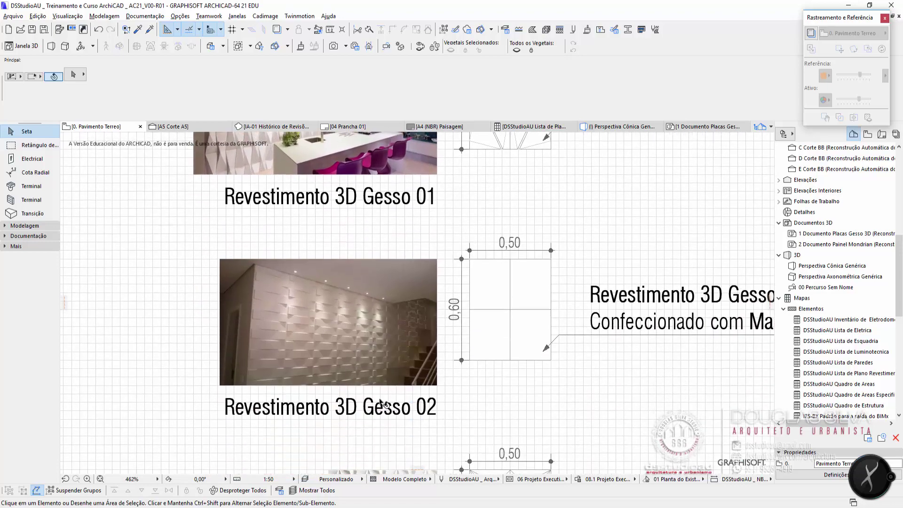
middle_drag(374, 399, 367, 396)
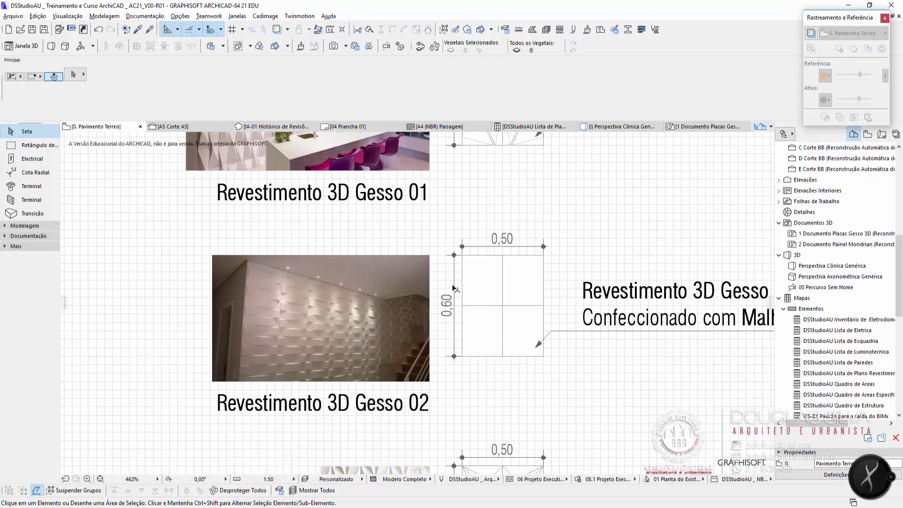
Step: Examine the photos and panel drawings of Revestimento 3D Gesso 03 through 06 on the floor plan
middle_drag(498, 399, 462, 188)
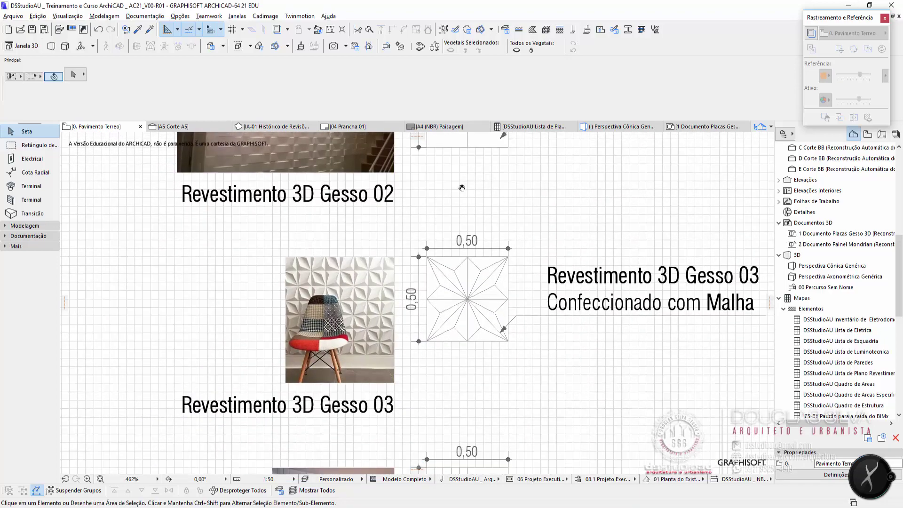
scroll(452, 314, up, 3)
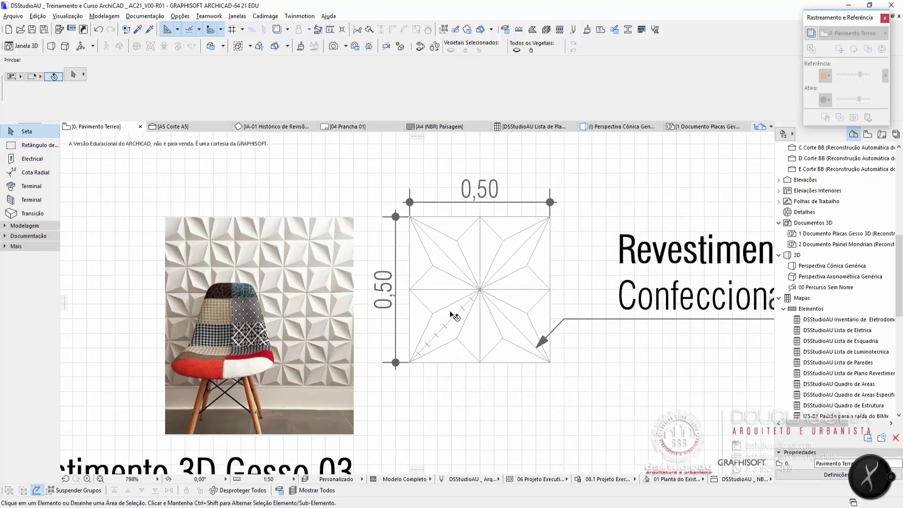
scroll(433, 338, down, 5)
middle_drag(433, 337, 398, 236)
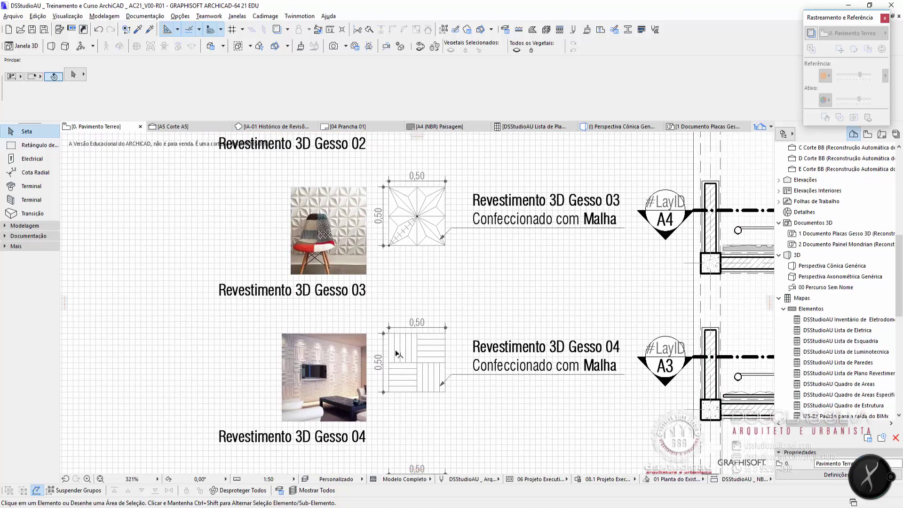
scroll(397, 353, down, 2)
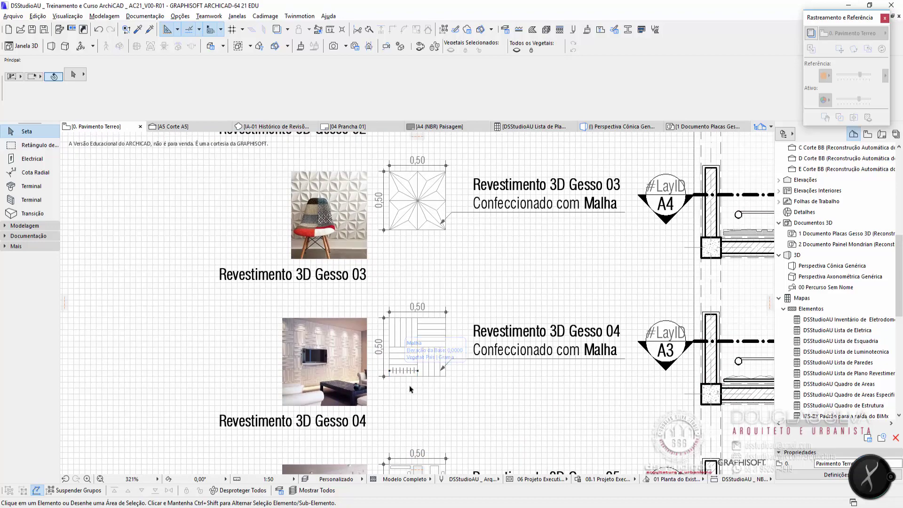
middle_drag(410, 388, 348, 230)
scroll(355, 254, down, 3)
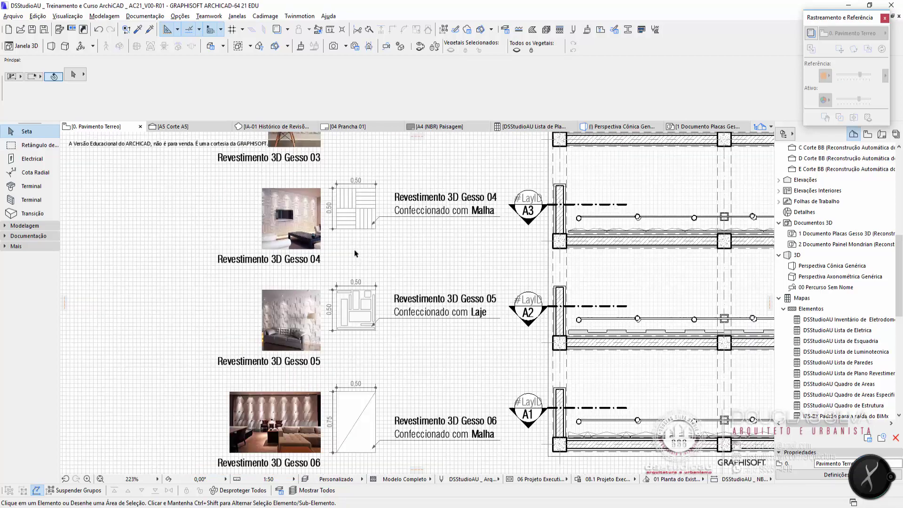
Step: Show only the Revestimento 3D Gesso 01 panel in 3D, inspect it from above and select one of its mesh pieces
middle_drag(356, 282, 376, 466)
middle_drag(387, 288, 386, 387)
scroll(393, 241, up, 5)
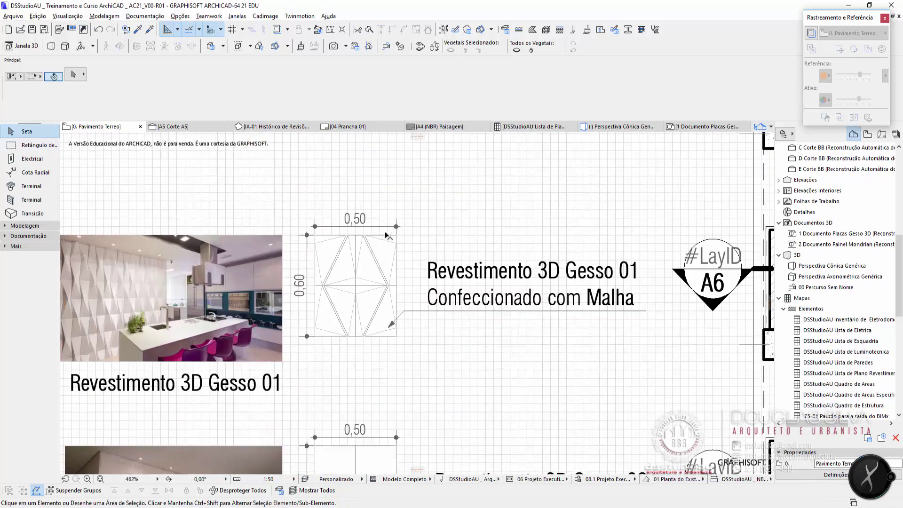
drag(274, 198, 425, 370)
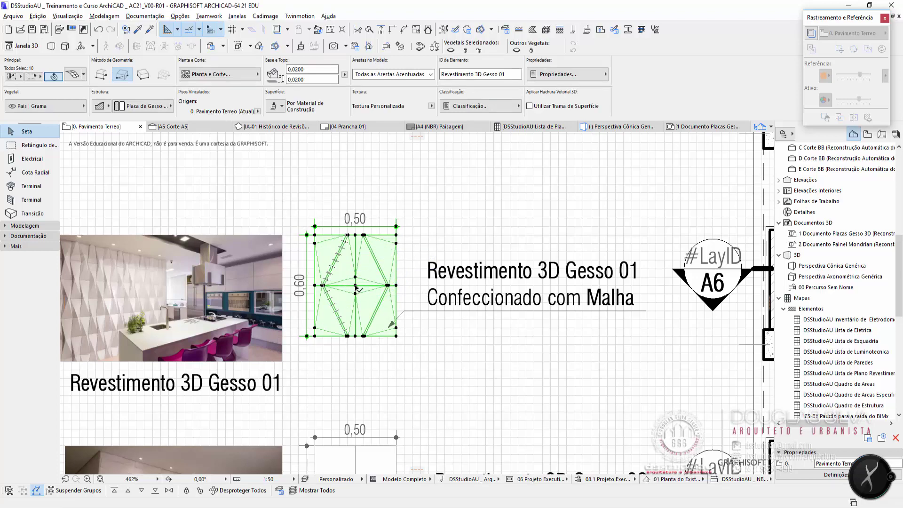
right_click(356, 285)
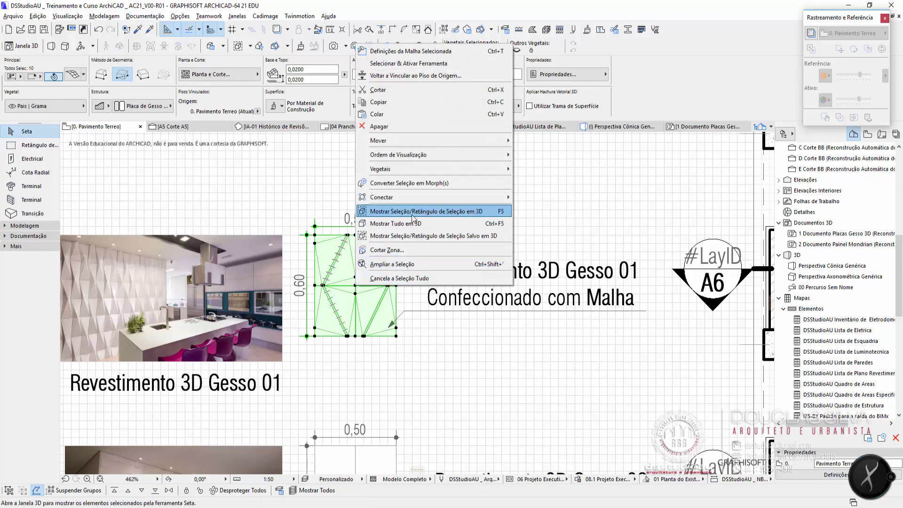
click(500, 213)
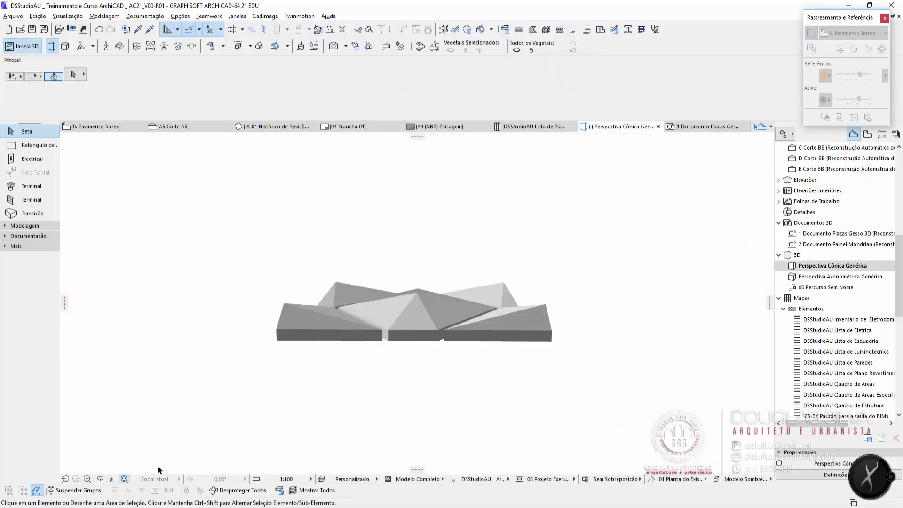
drag(337, 322, 440, 302)
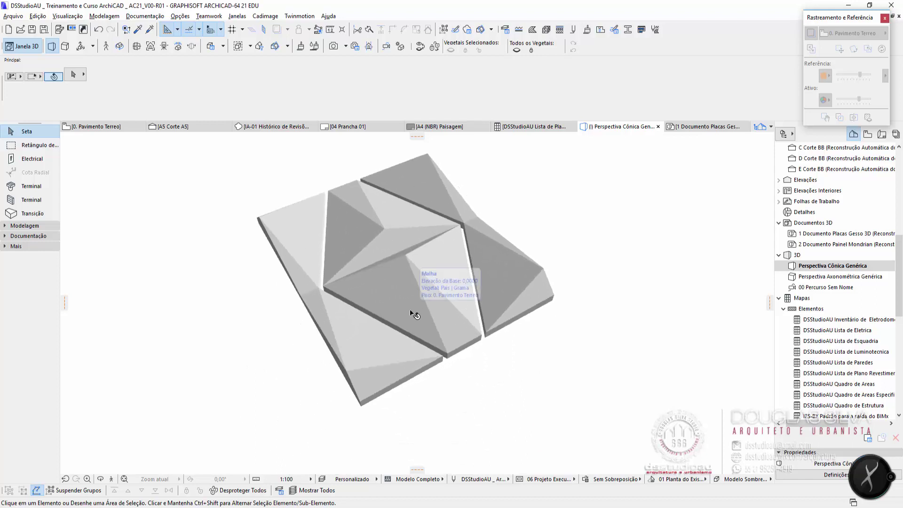
click(369, 308)
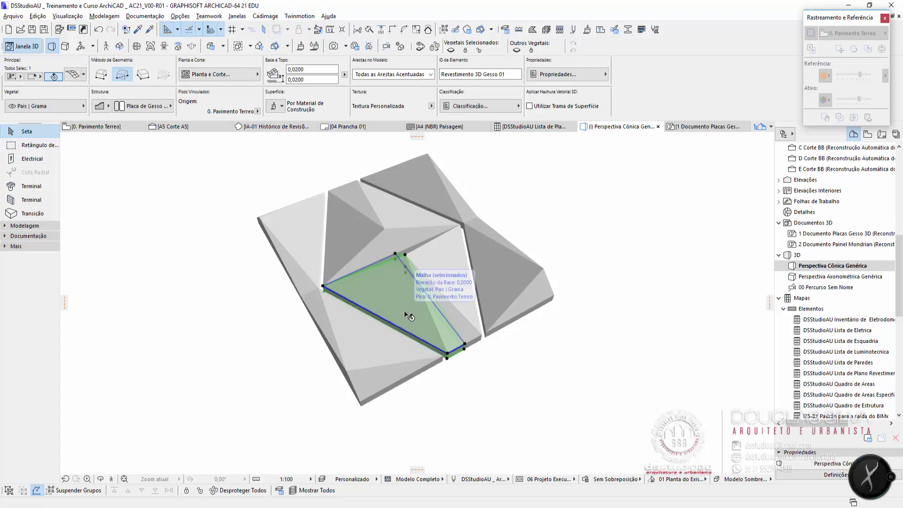
Step: Return to the floor plan, show only the Revestimento 3D Gesso 02 panel in 3D and inspect its relief
key(F2)
click(339, 398)
middle_drag(338, 398, 327, 219)
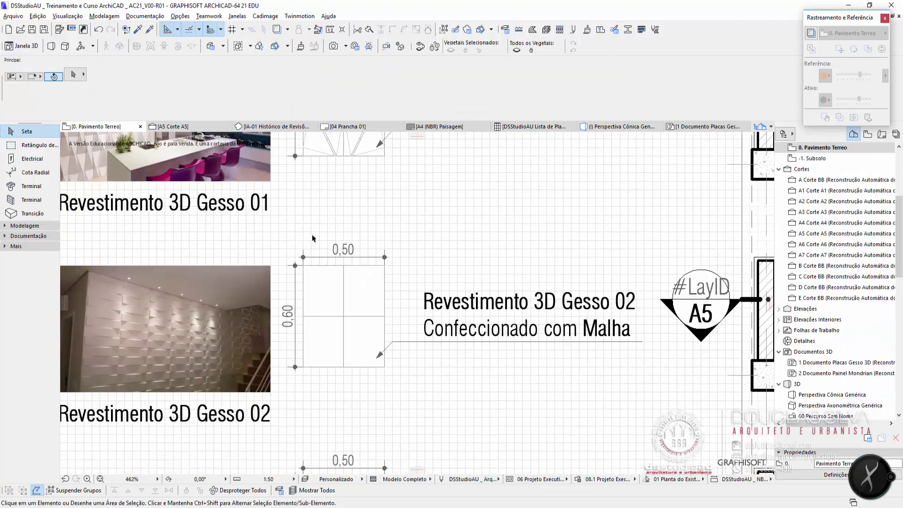
drag(276, 240, 343, 380)
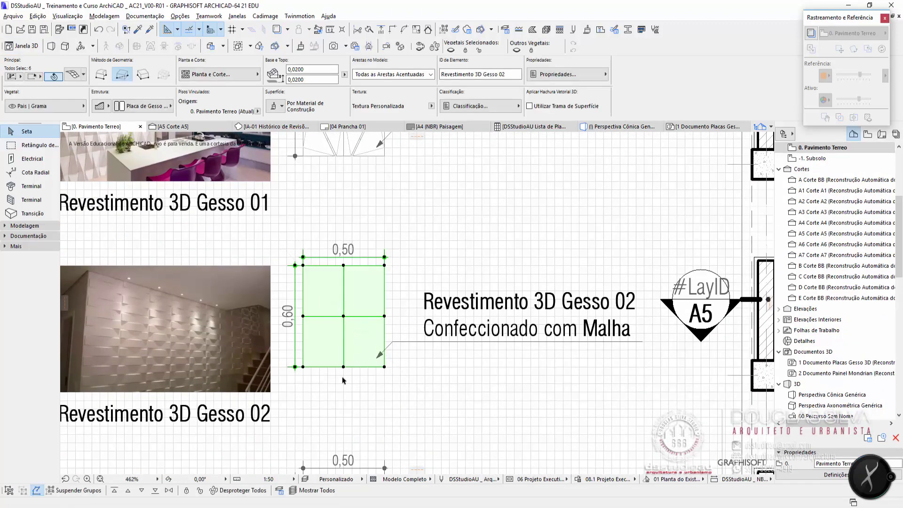
key(F5)
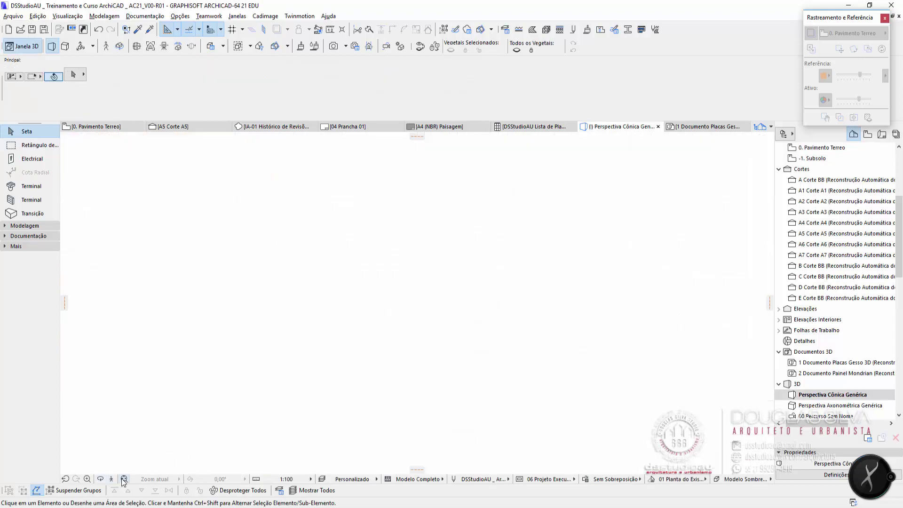
shift+middle_drag(244, 426, 335, 320)
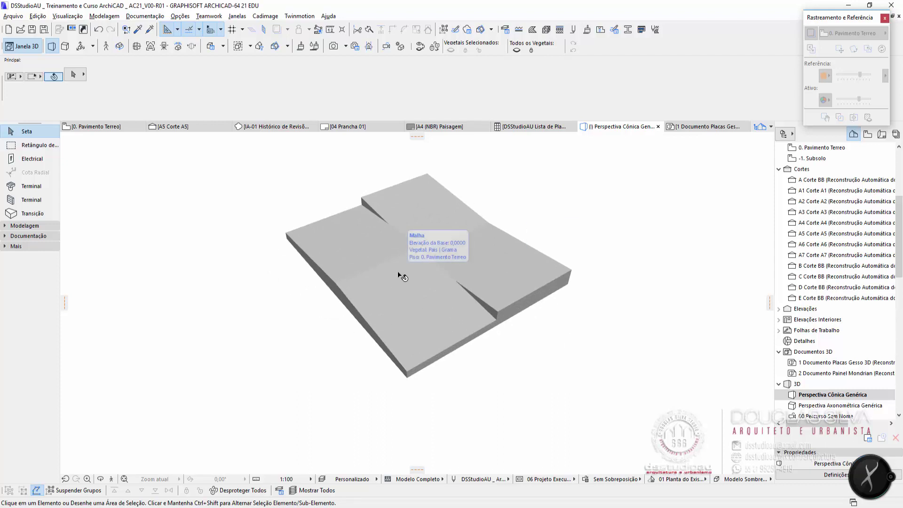
Step: Go back to the floor plan, isolate the Revestimento 3D Gesso 03 panel in 3D and inspect its star-shaped facets
key(F2)
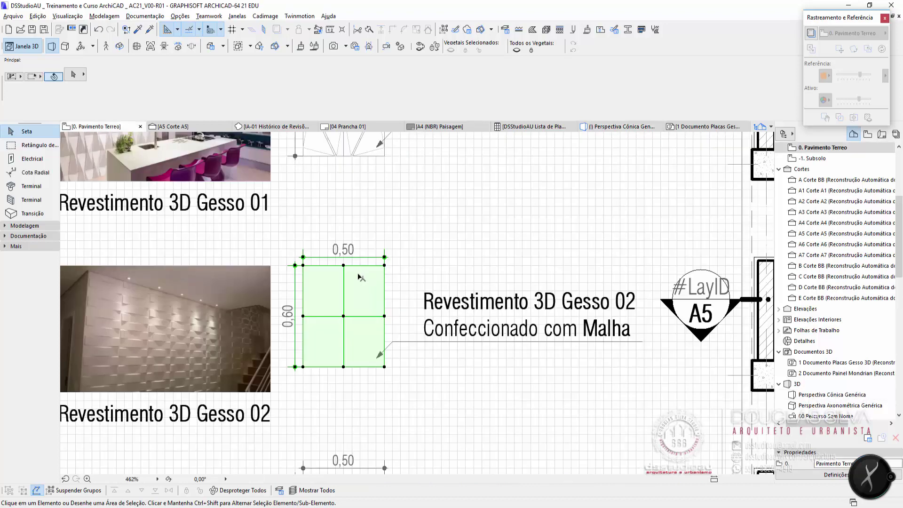
scroll(291, 270, down, 3)
middle_drag(323, 365, 339, 256)
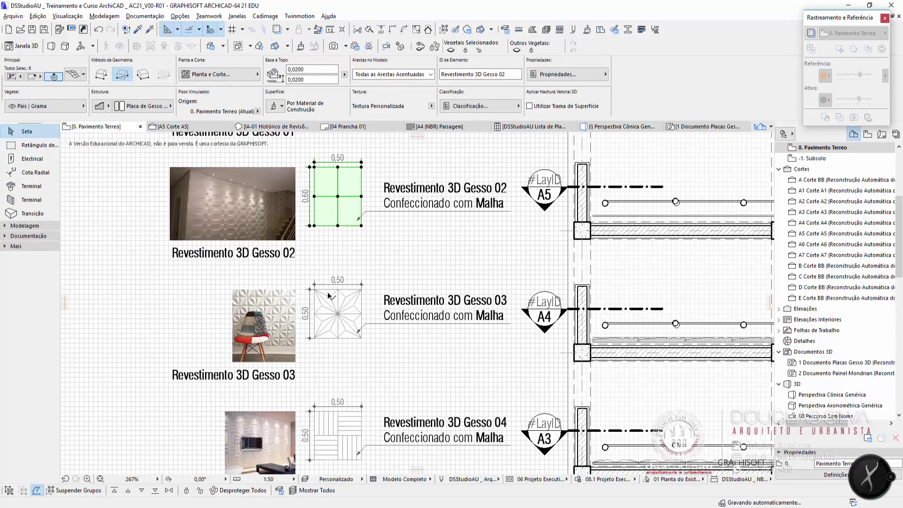
scroll(327, 290, up, 4)
click(273, 270)
drag(273, 268, 422, 411)
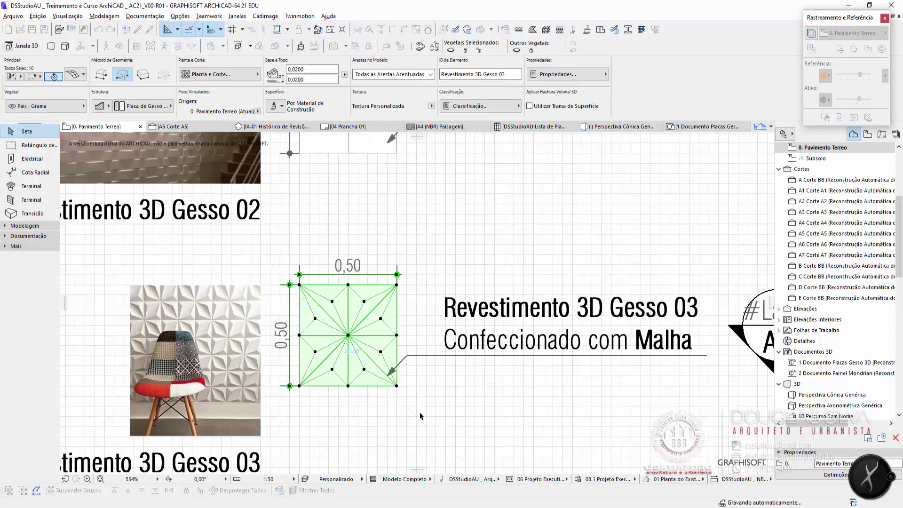
key(F5)
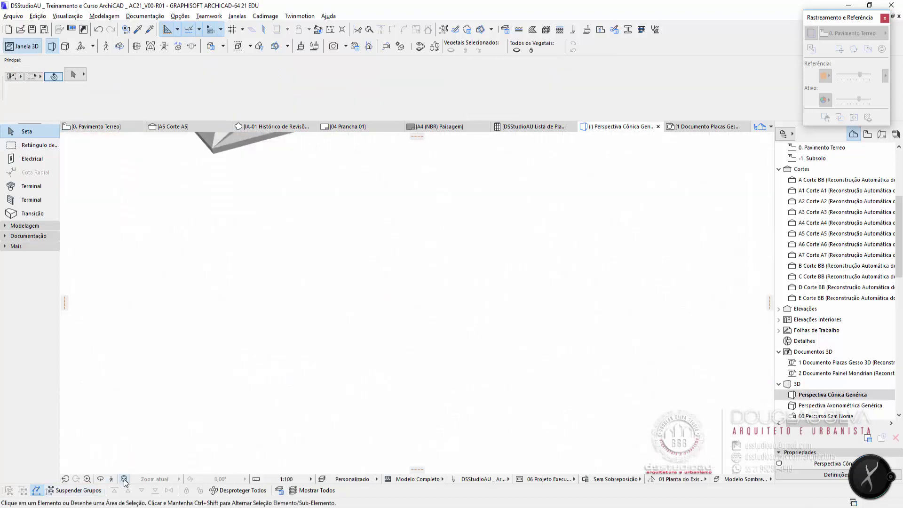
click(125, 478)
shift+middle_drag(281, 278, 457, 352)
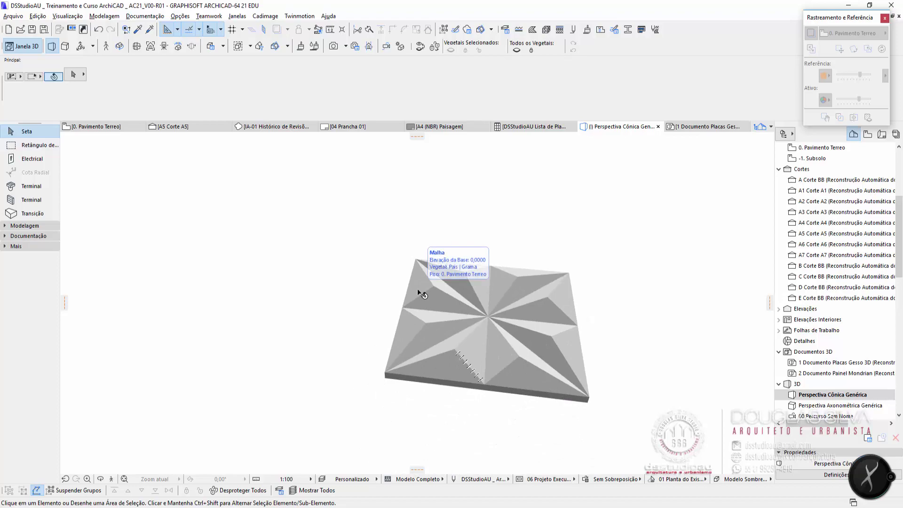
Step: Return to the floor plan, show only the Revestimento 3D Gesso 04 panel in 3D and inspect its strip relief
key(F2)
scroll(300, 383, down, 4)
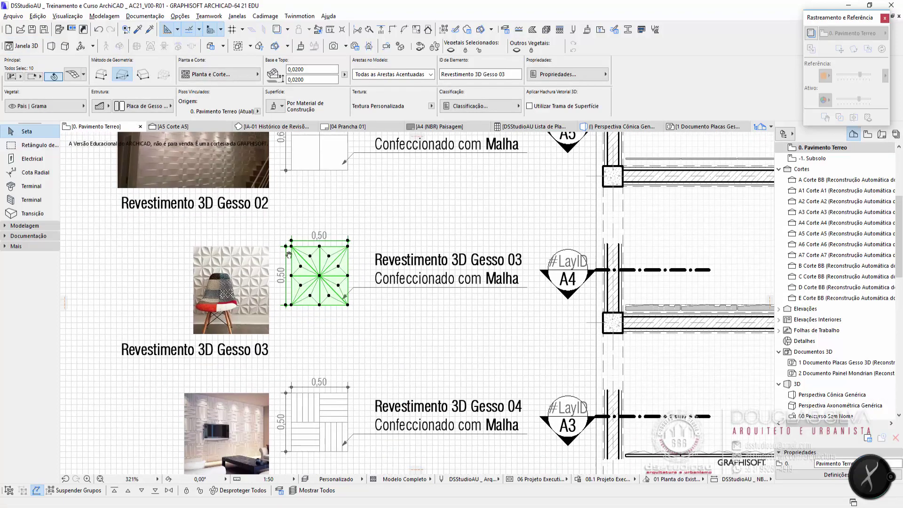
scroll(285, 325, down, 1)
scroll(285, 324, down, 3)
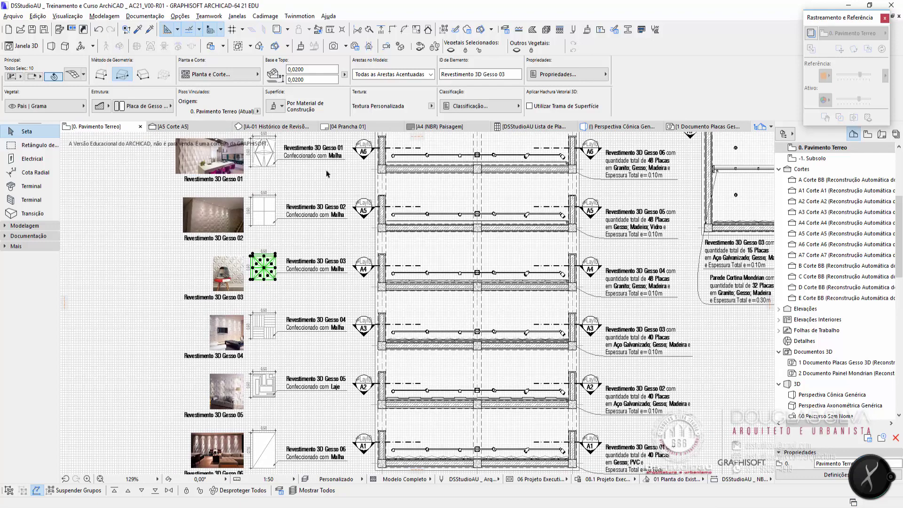
scroll(253, 316, up, 3)
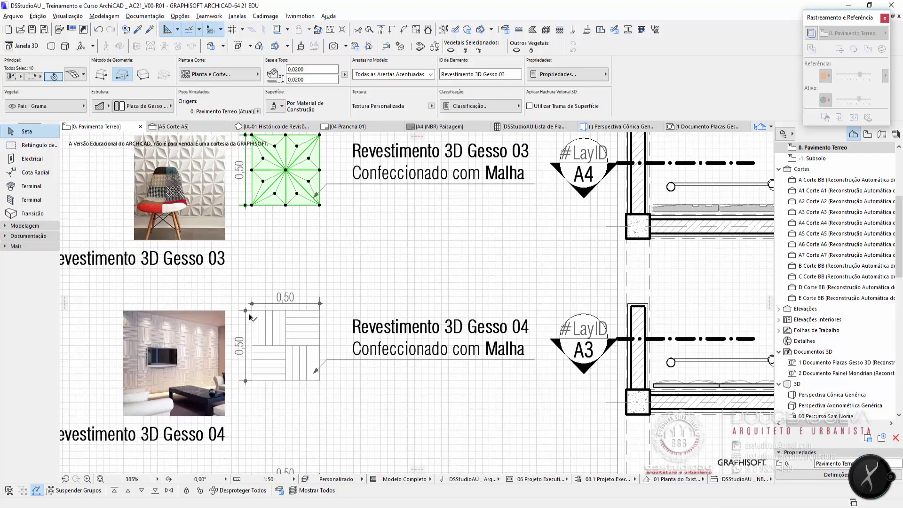
click(230, 297)
click(338, 404)
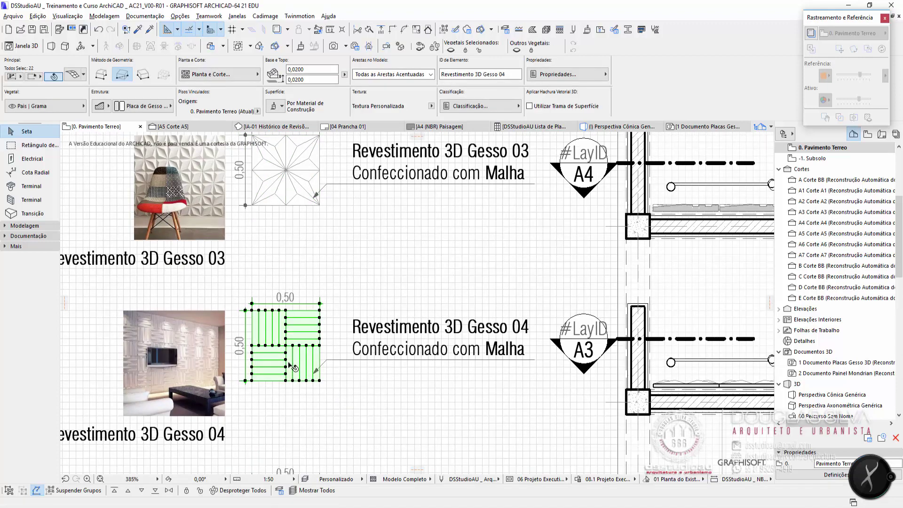
key(F3)
middle_drag(123, 313, 331, 346)
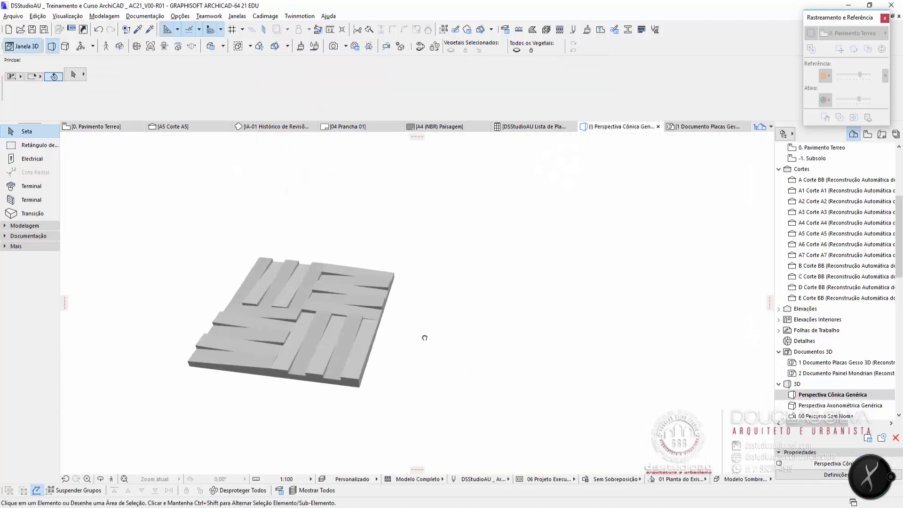
shift+middle_drag(424, 337, 397, 346)
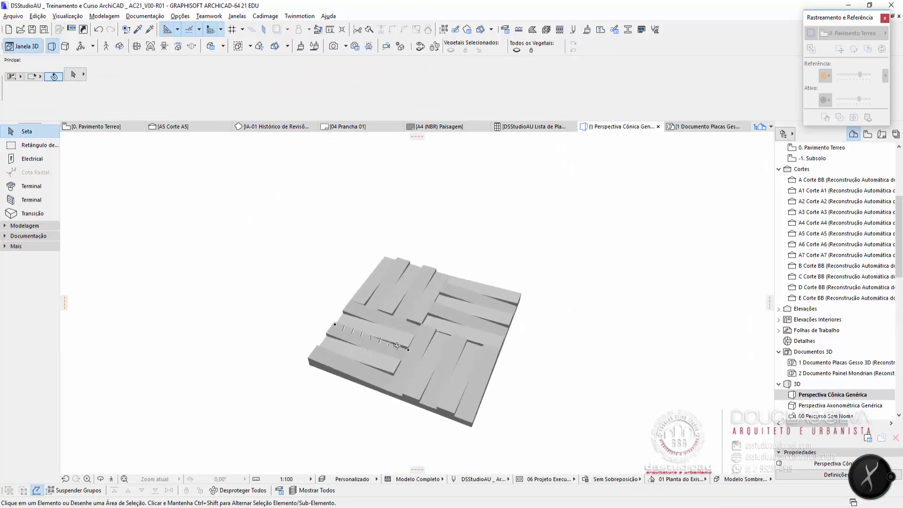
Step: Go back to the floor plan, clear the selection and compare the Revestimento 3D Gesso 05 and 06 drawings with their reference photos
key(F2)
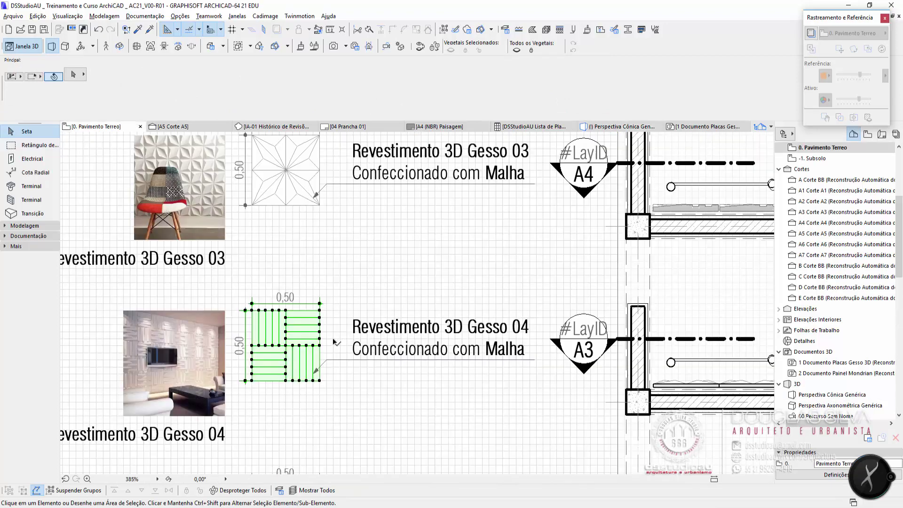
key(Escape)
scroll(324, 370, down, 3)
middle_drag(323, 371, 340, 188)
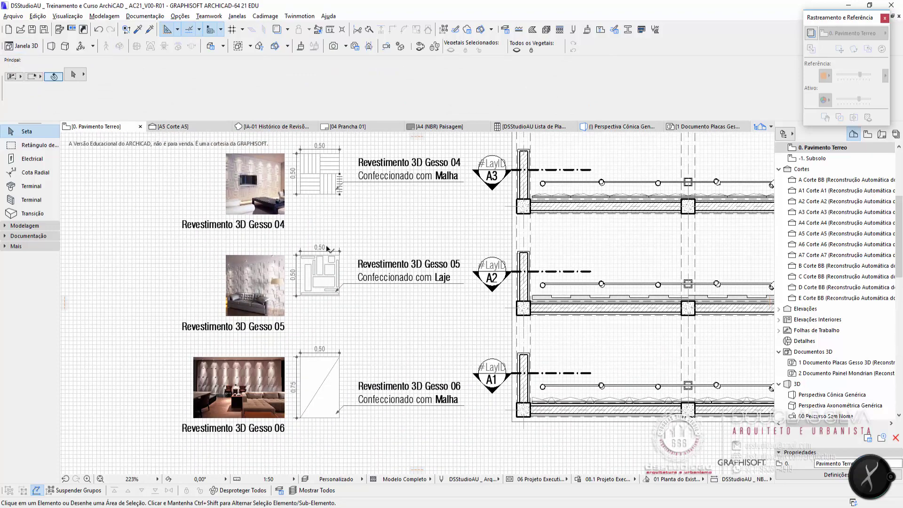
scroll(328, 248, up, 3)
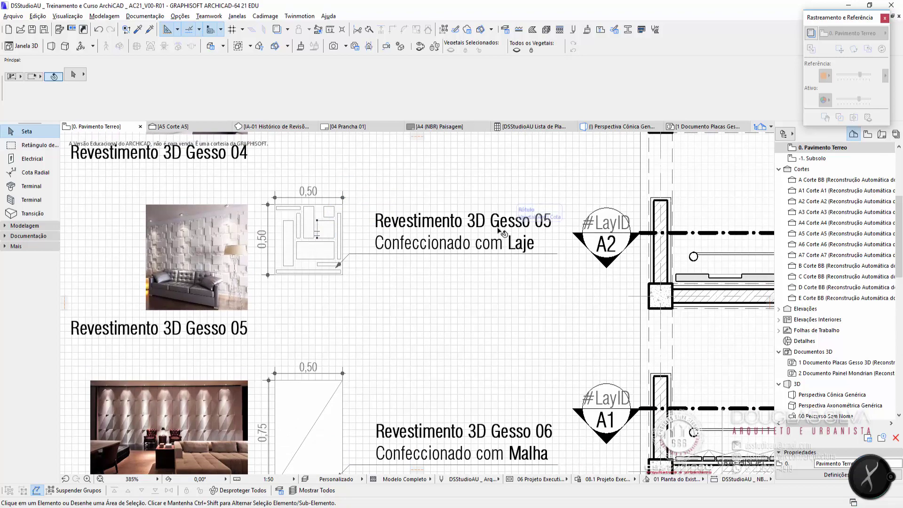
middle_drag(410, 372, 415, 299)
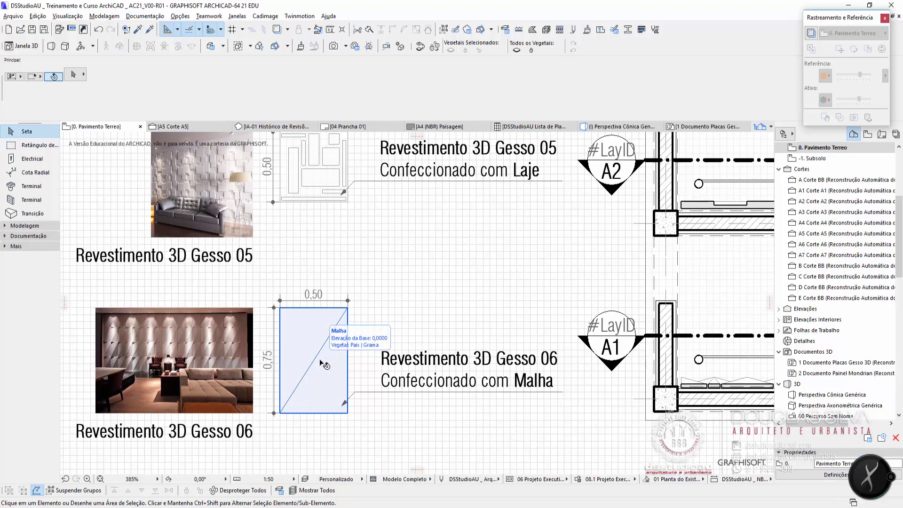
middle_drag(331, 265, 341, 328)
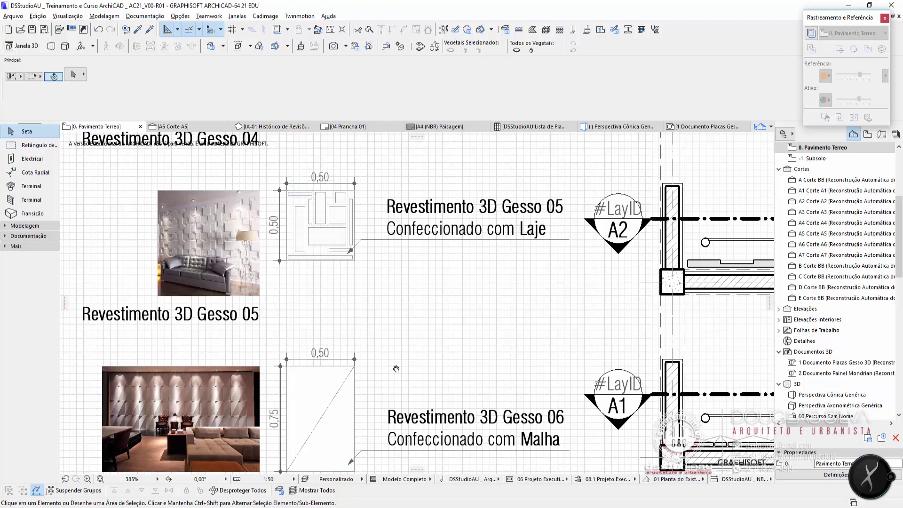
middle_drag(395, 369, 420, 261)
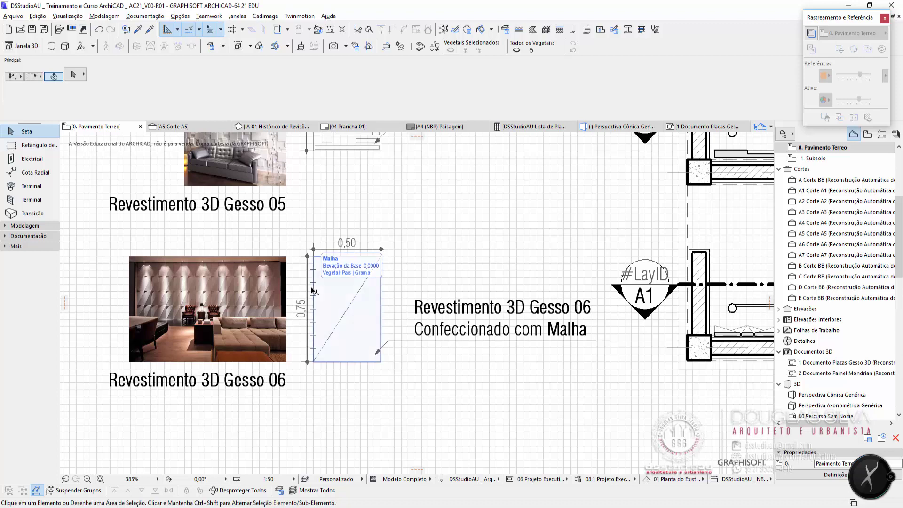
scroll(337, 360, down, 3)
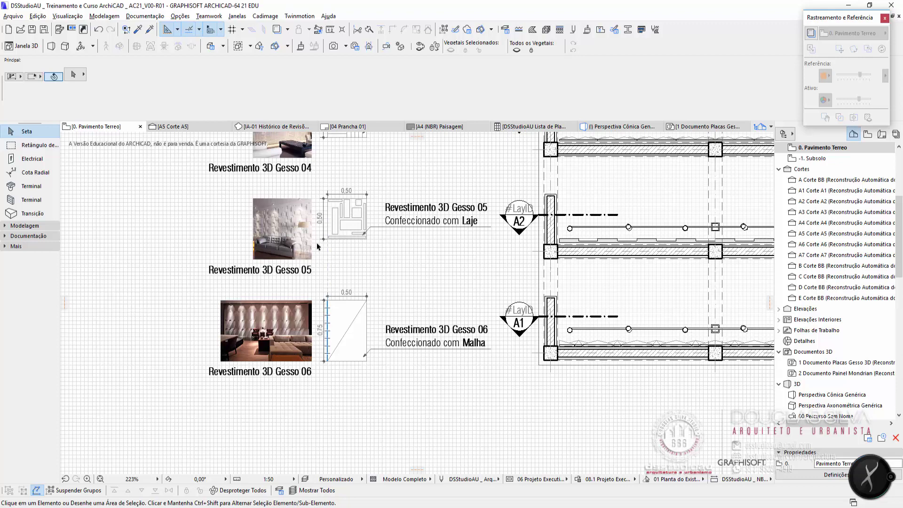
middle_drag(312, 230, 232, 259)
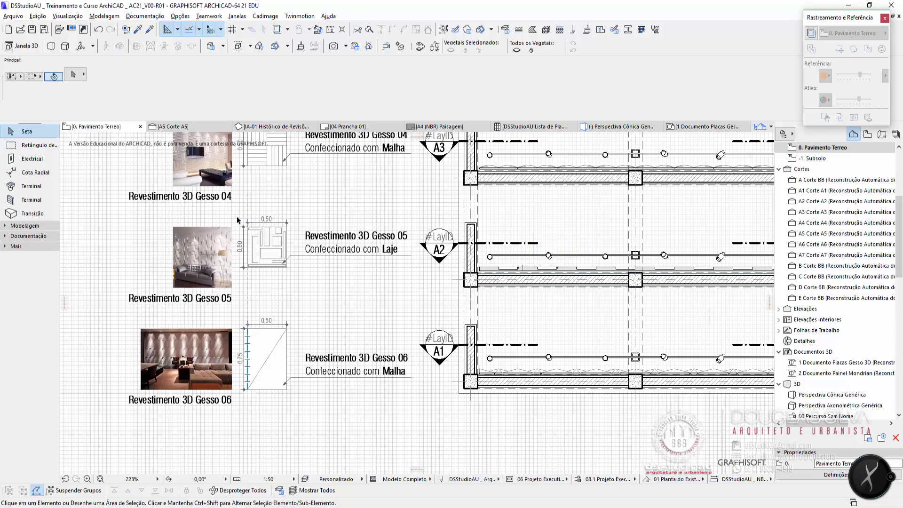
scroll(323, 229, down, 5)
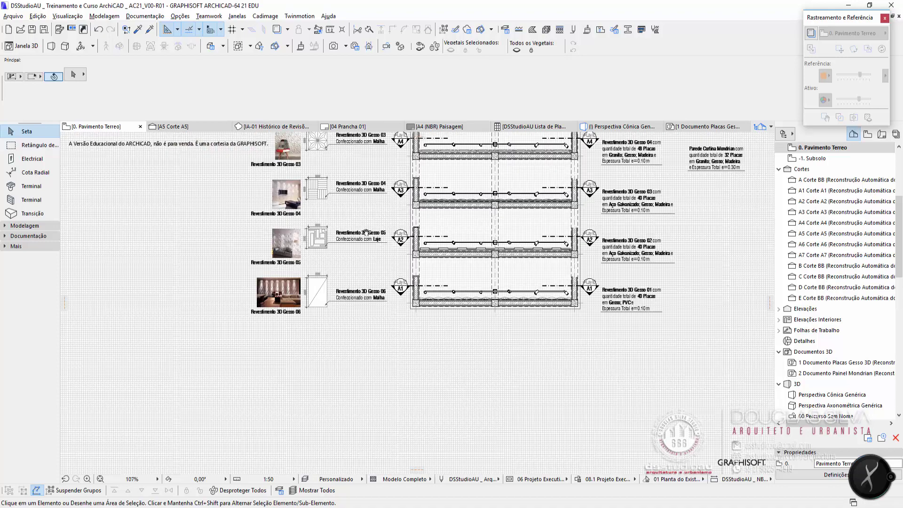
Step: Select the whole Revestimento 3D Gesso 05 panel on the plan, show only it in 3D and inspect its raised blocks
scroll(367, 276, up, 5)
scroll(318, 365, up, 3)
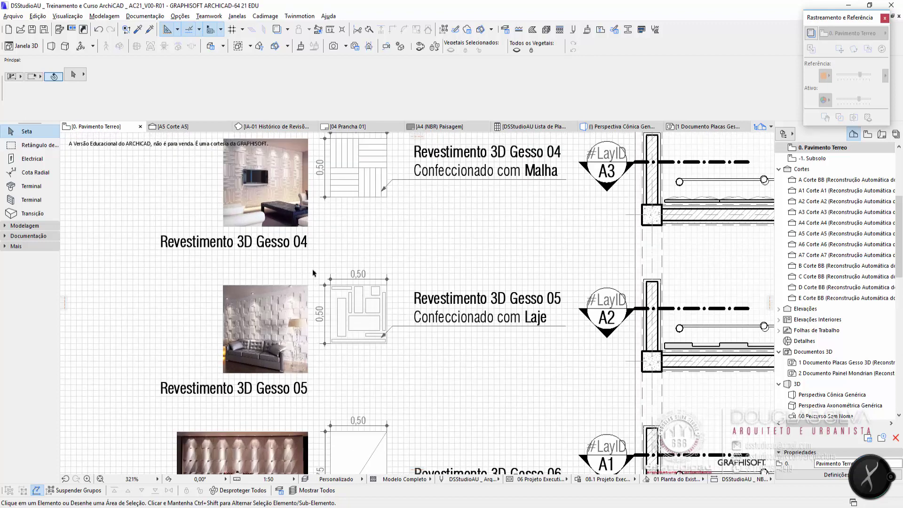
drag(312, 269, 405, 357)
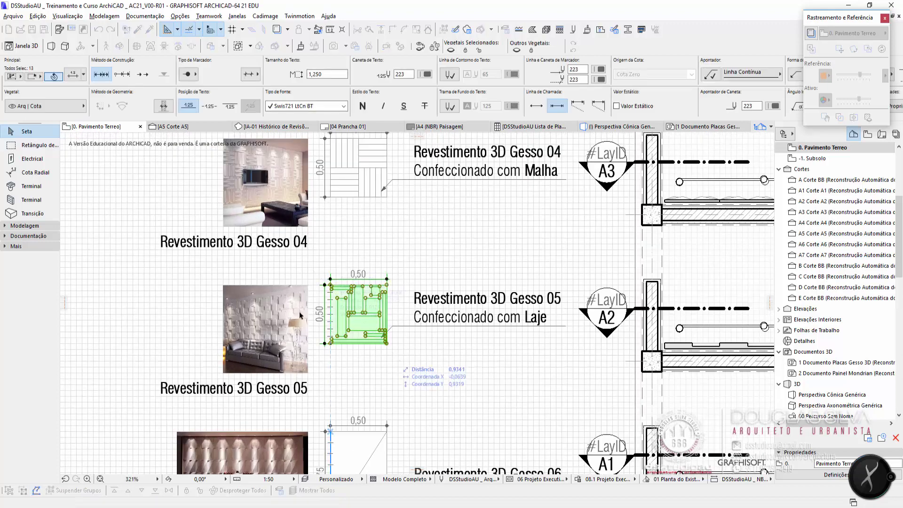
key(F3)
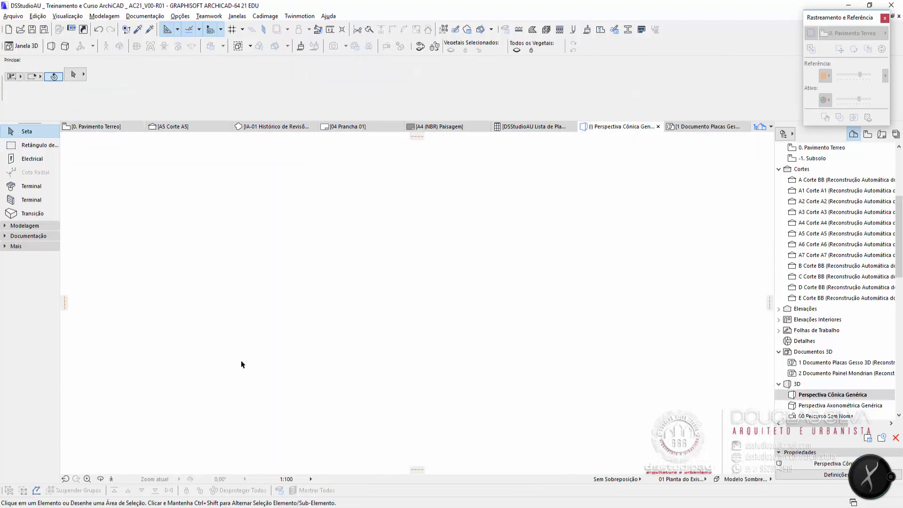
click(126, 480)
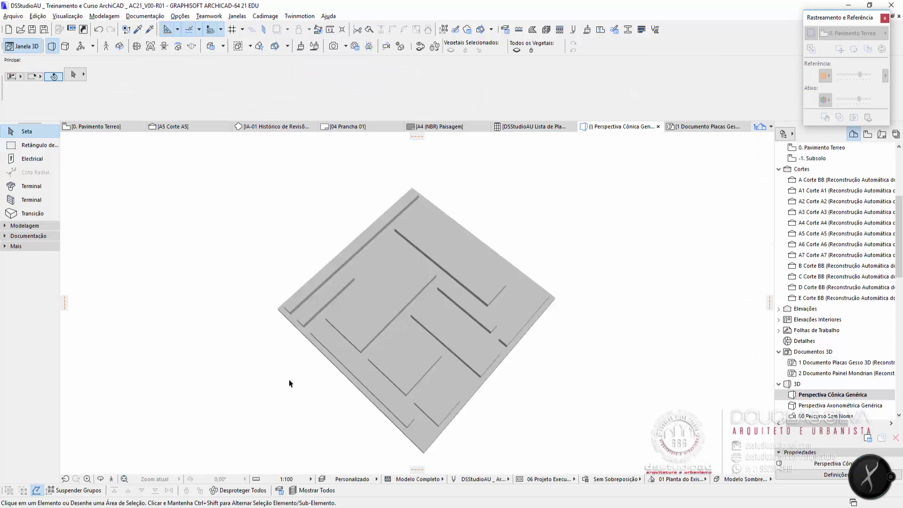
shift+middle_drag(290, 383, 416, 306)
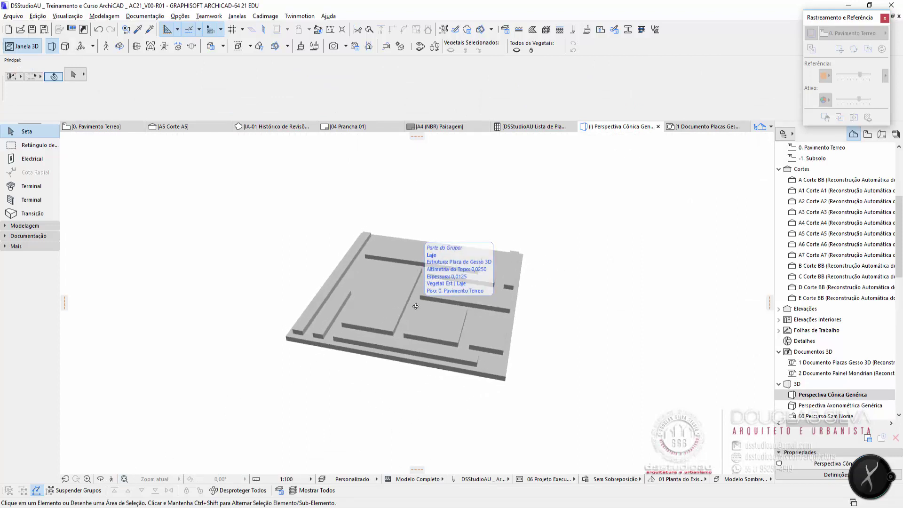
Step: Select the grouped slabs of the Revestimento 3D Gesso 05 panel in 3D and check their thickness and top elevation values
click(393, 296)
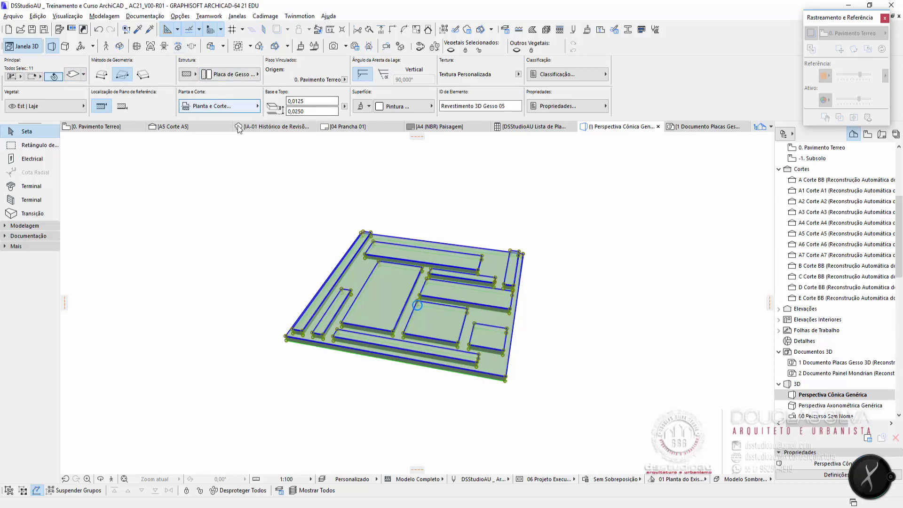
click(320, 100)
click(306, 111)
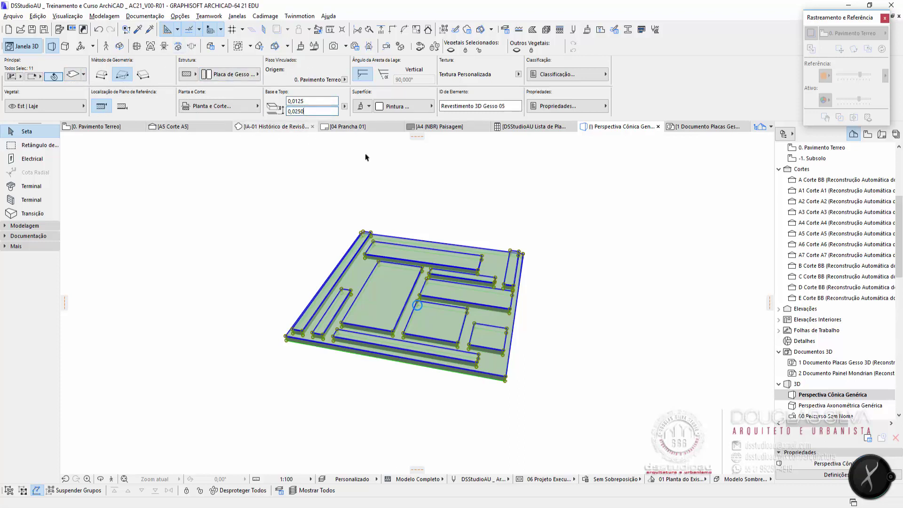
Step: Return to the floor plan, isolate the Revestimento 3D Gesso 06 mesh in 3D, inspect its diagonal ridge and select it
key(F2)
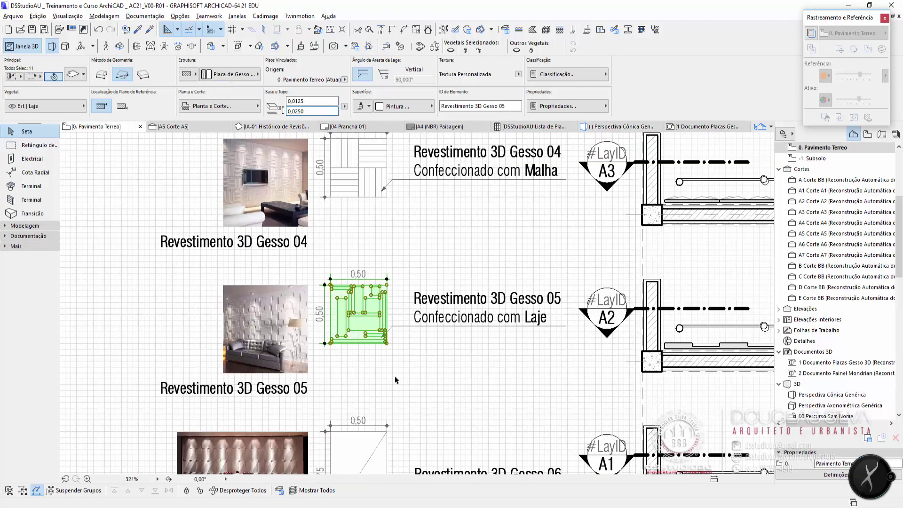
click(371, 259)
middle_drag(358, 381, 357, 292)
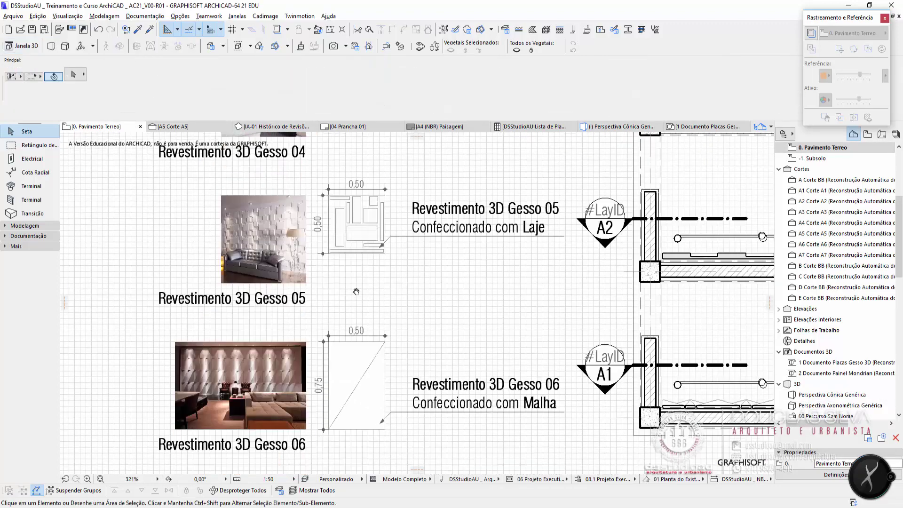
click(370, 336)
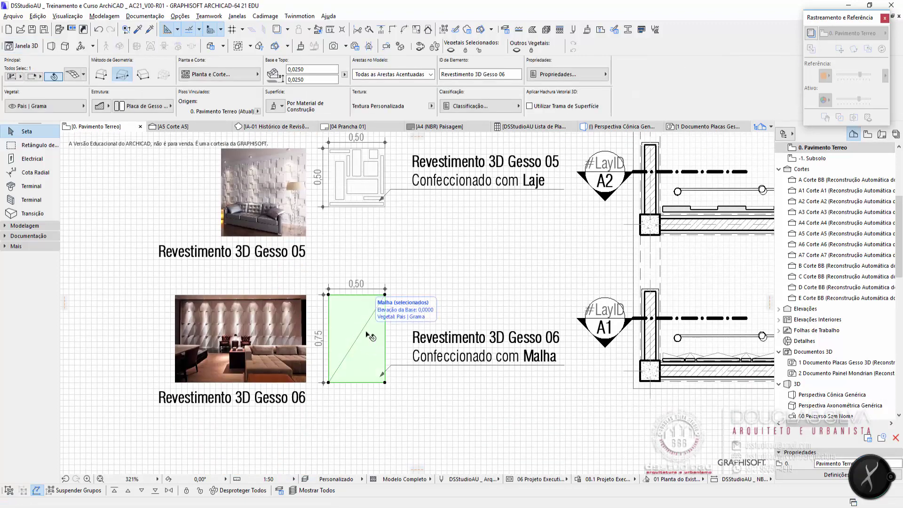
key(F3)
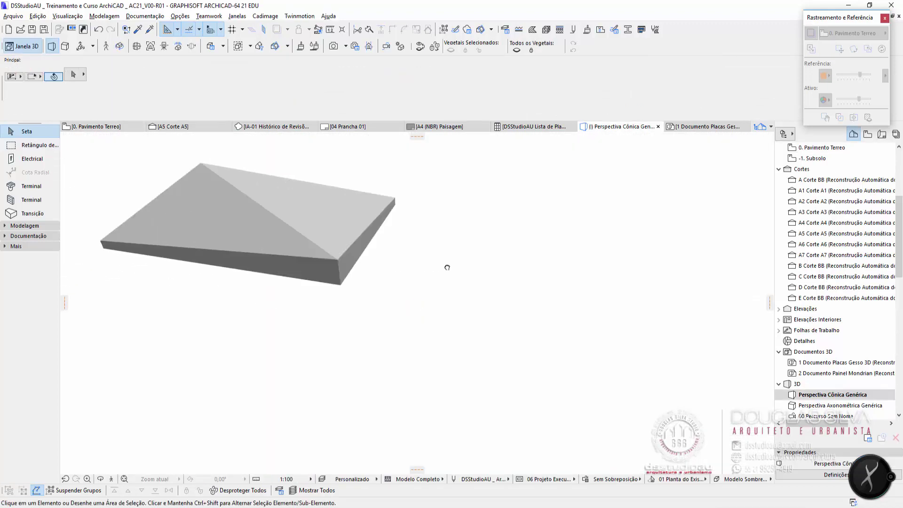
shift+middle_drag(446, 264, 277, 298)
click(288, 305)
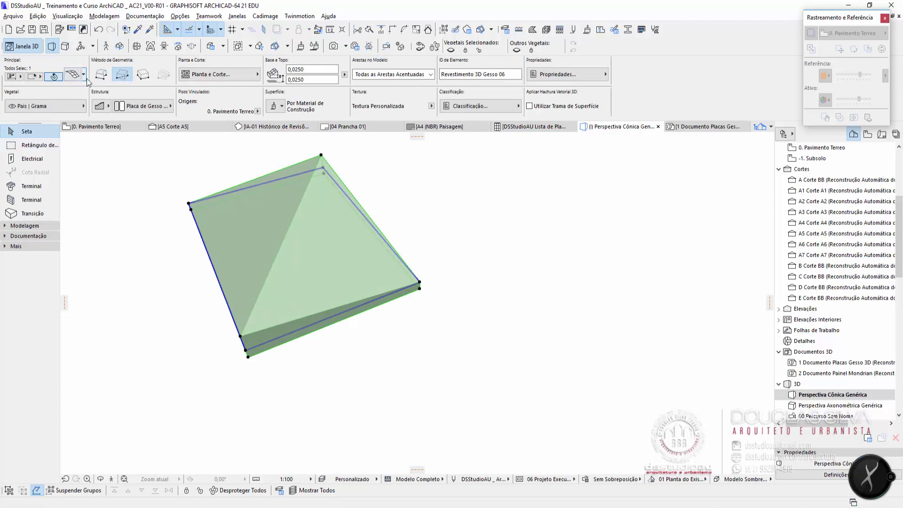
Step: Return to the floor plan, clear the selection and examine all six panel types beside the wall layouts that use them
key(F2)
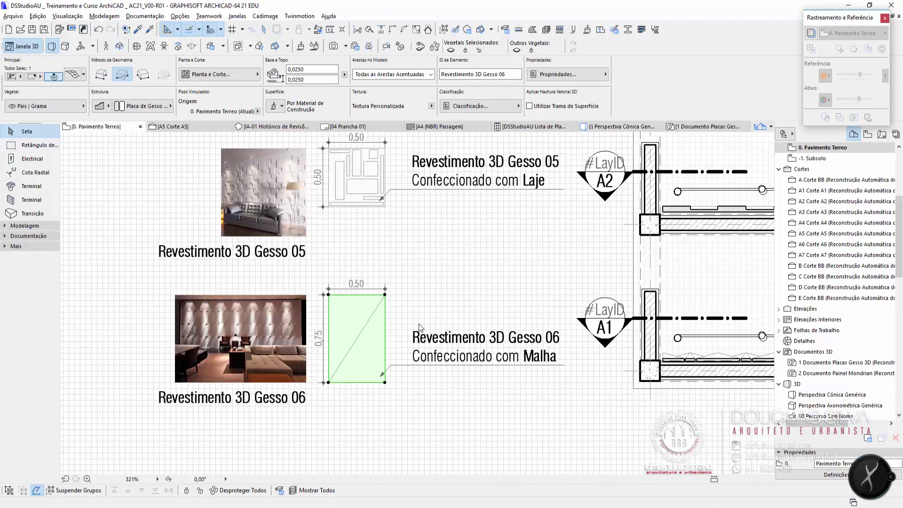
click(400, 297)
scroll(400, 297, down, 6)
middle_drag(404, 256, 390, 337)
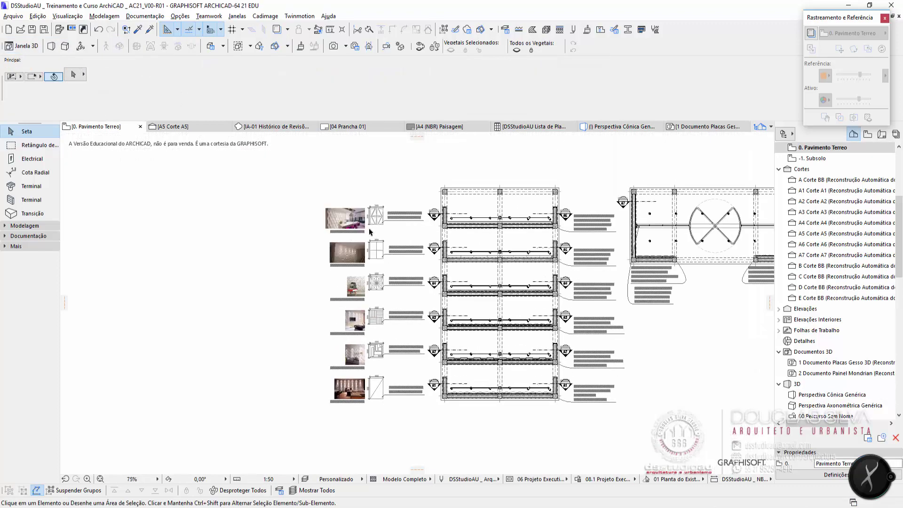
scroll(370, 232, up, 1)
middle_drag(370, 232, 336, 219)
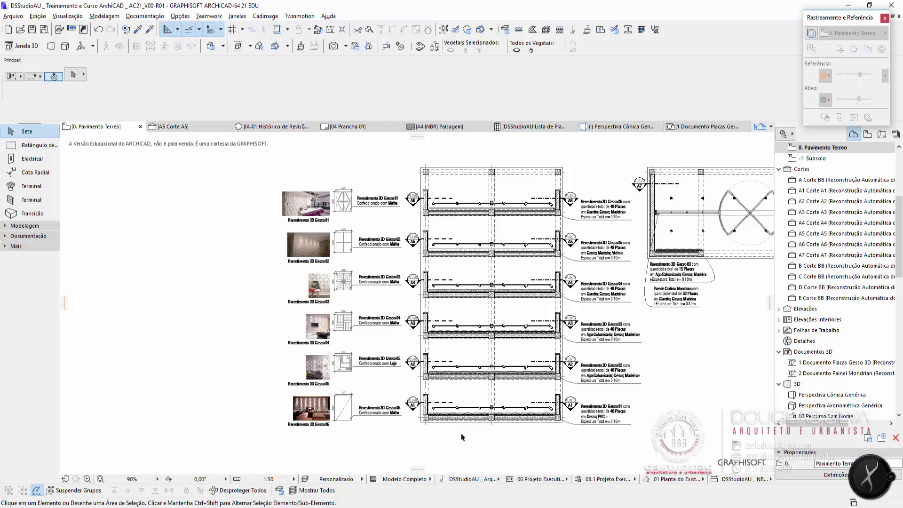
scroll(464, 433, up, 3)
middle_drag(387, 245, 385, 316)
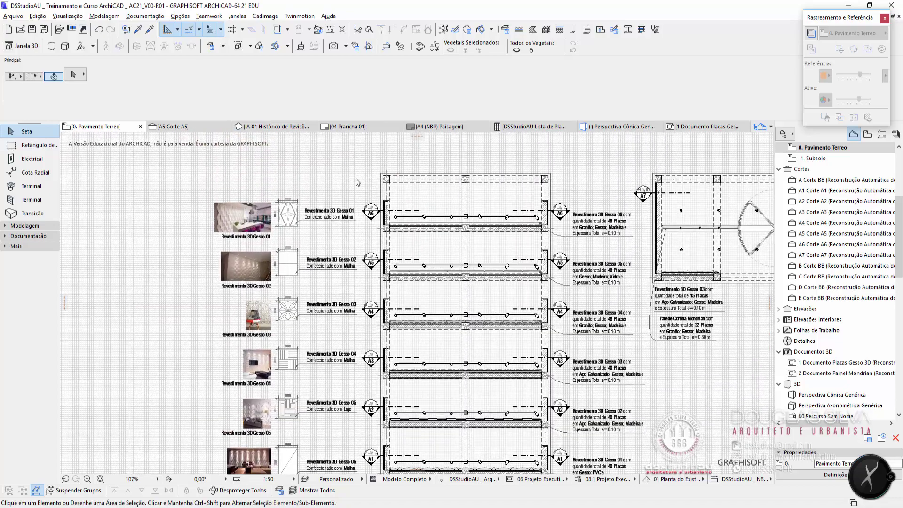
Step: Select the panel-clad curtain wall at section A1 on the floor plan and look over the walls at the other section markers
scroll(370, 321, up, 2)
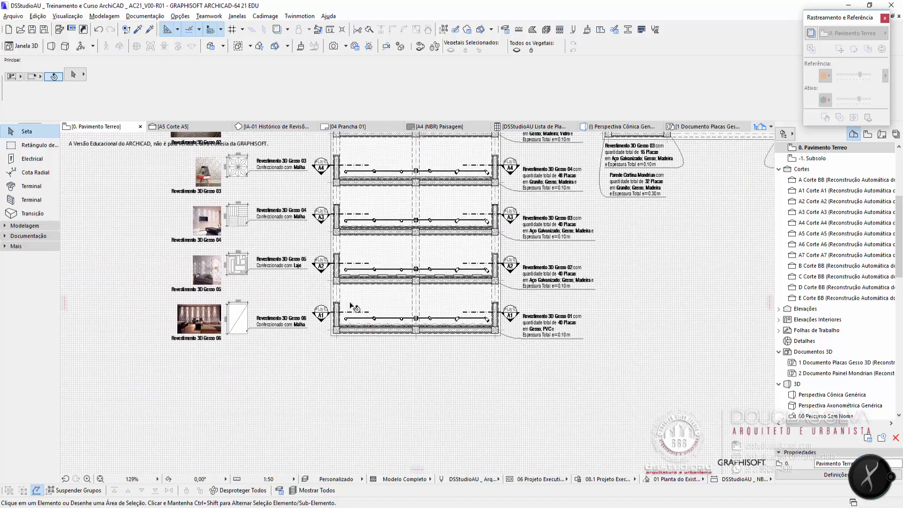
scroll(353, 319, up, 5)
click(348, 387)
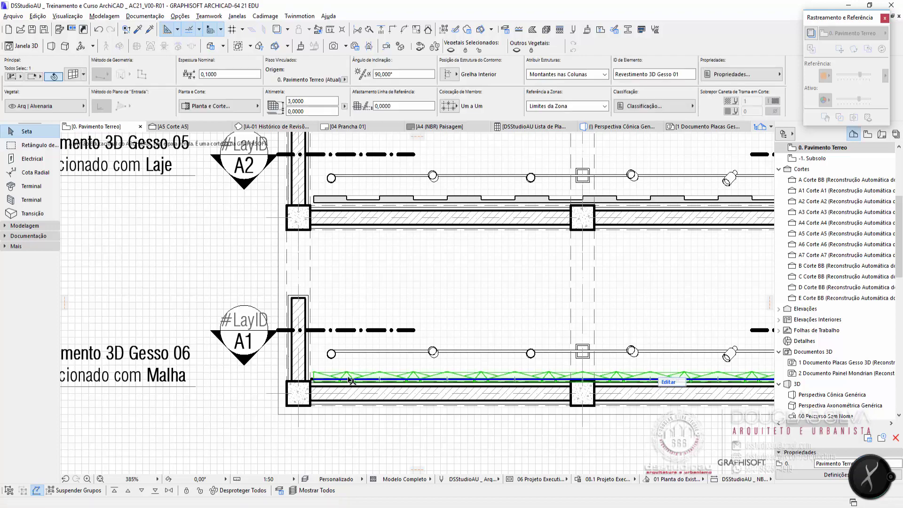
scroll(348, 381, down, 1)
scroll(297, 292, down, 4)
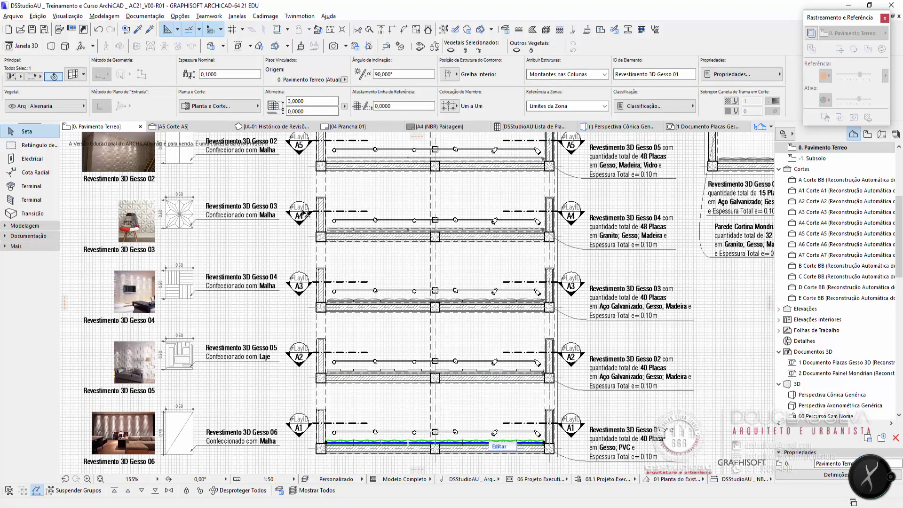
middle_drag(306, 238, 317, 343)
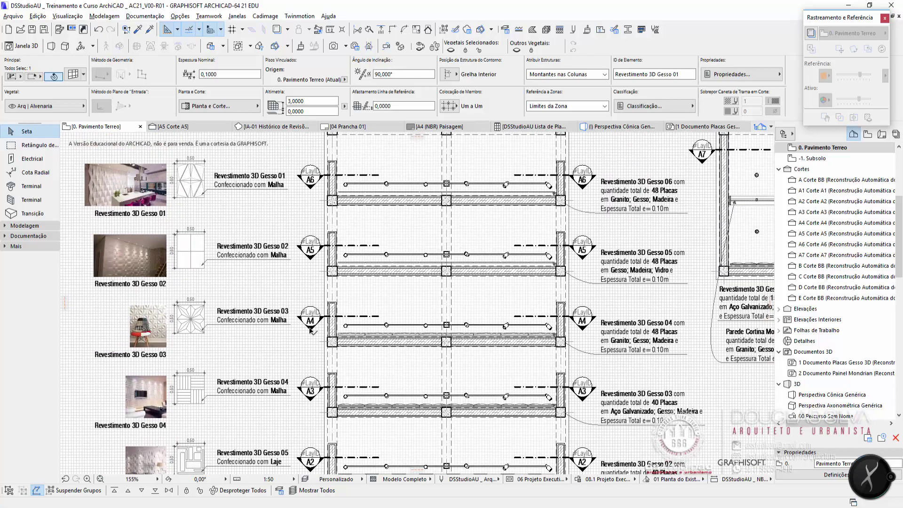
Step: Look over the lower panel-clad walls on the floor plan and open section A1 to examine its cladding pattern up close
middle_drag(309, 331, 328, 196)
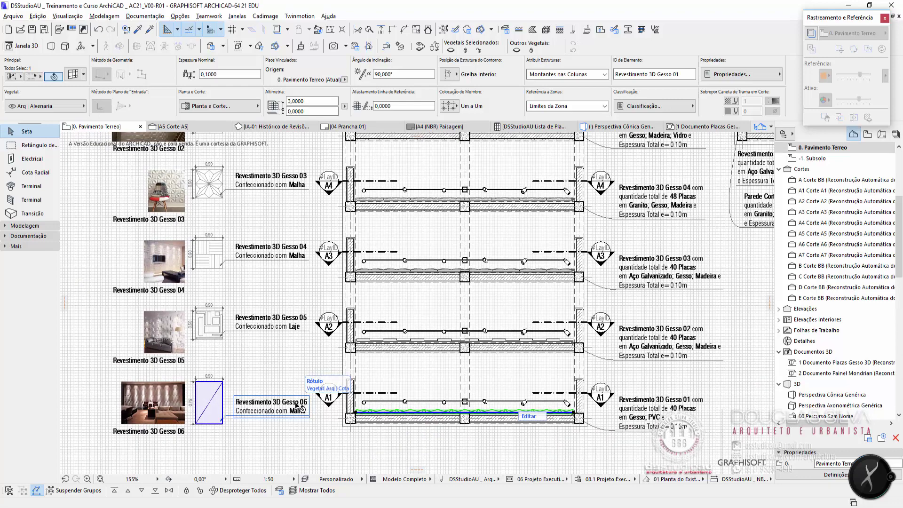
scroll(339, 410, up, 3)
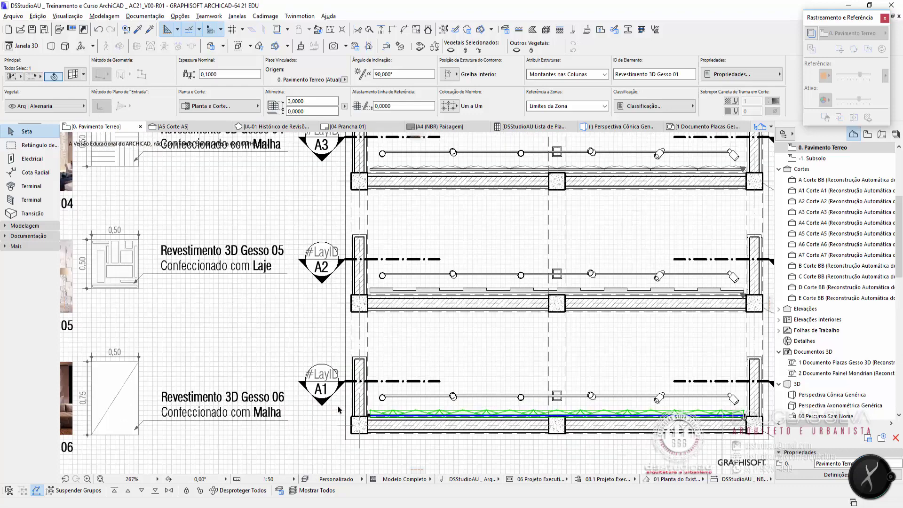
double_click(823, 192)
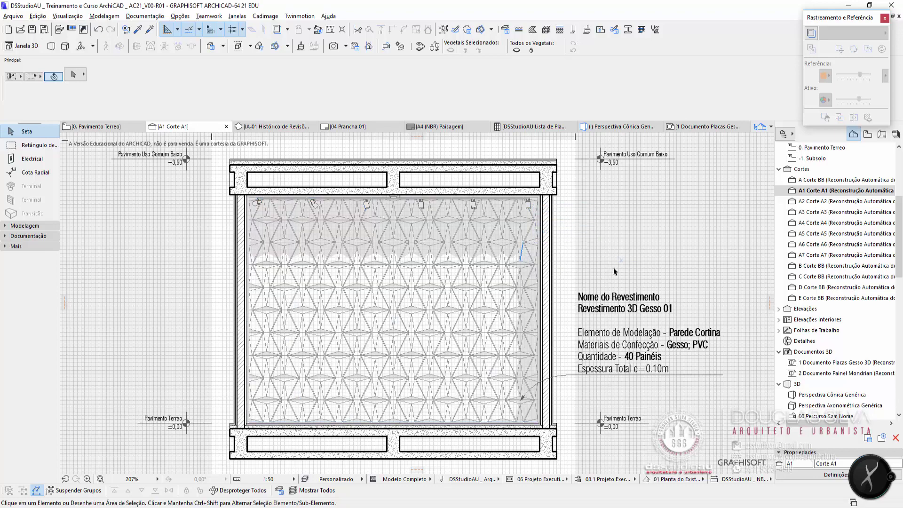
scroll(510, 265, up, 5)
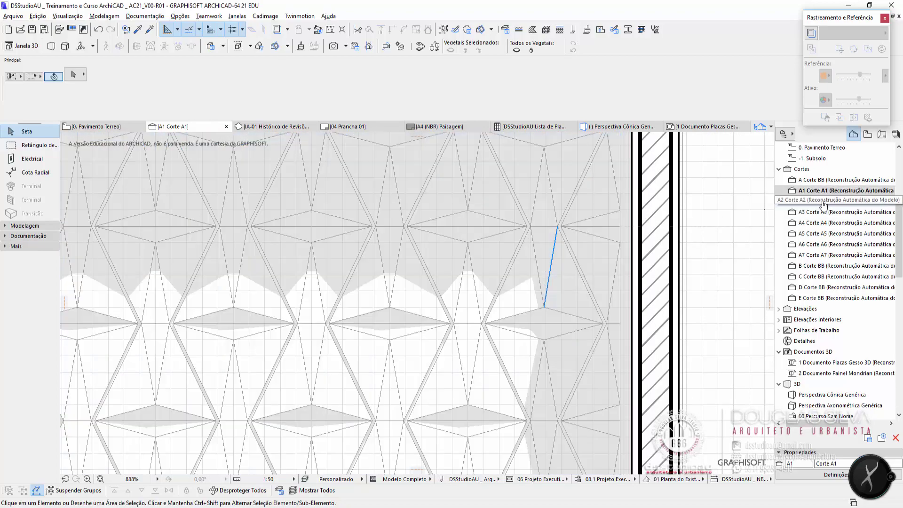
Step: Open sections A2 and A3 in turn and examine the cladding patterns and their descriptive labels
click(823, 202)
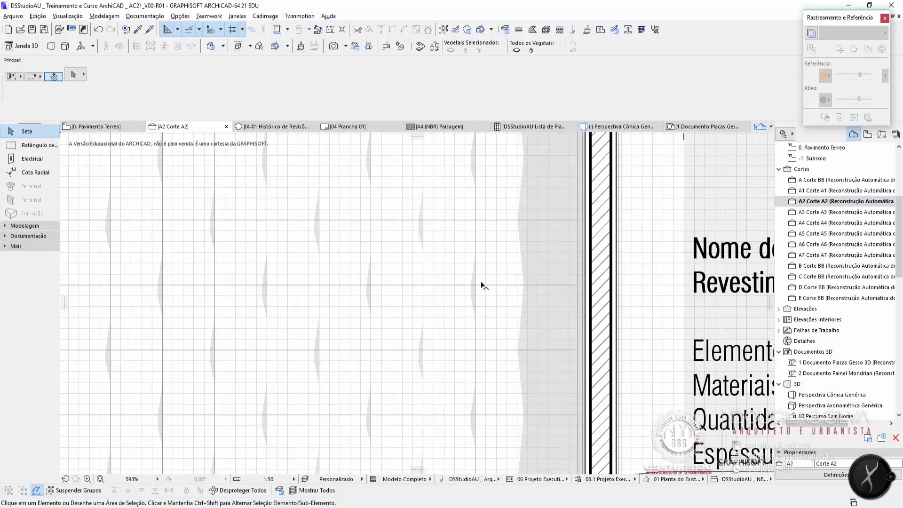
click(823, 212)
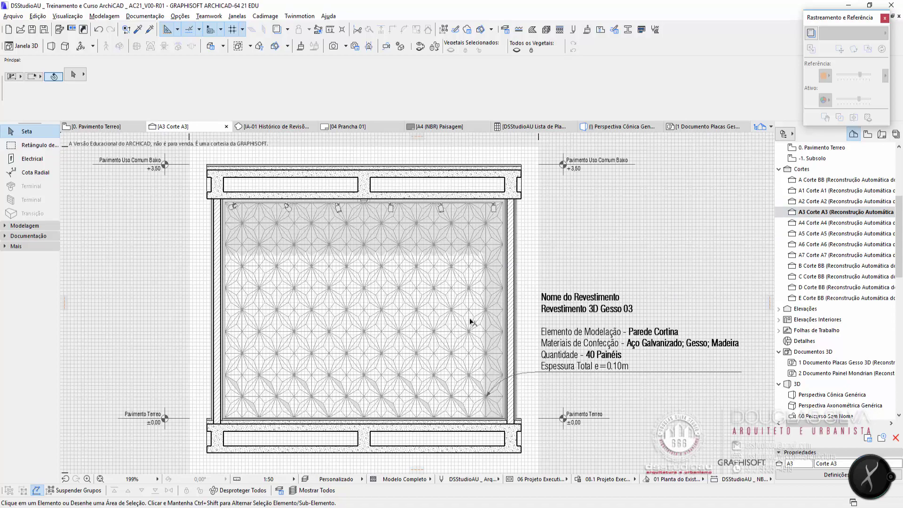
scroll(478, 309, up, 5)
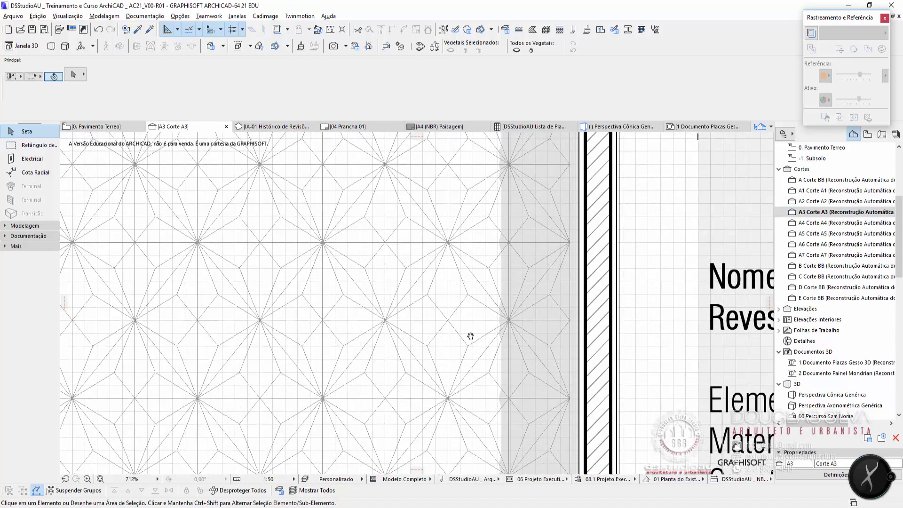
middle_drag(469, 337, 457, 410)
scroll(383, 343, down, 2)
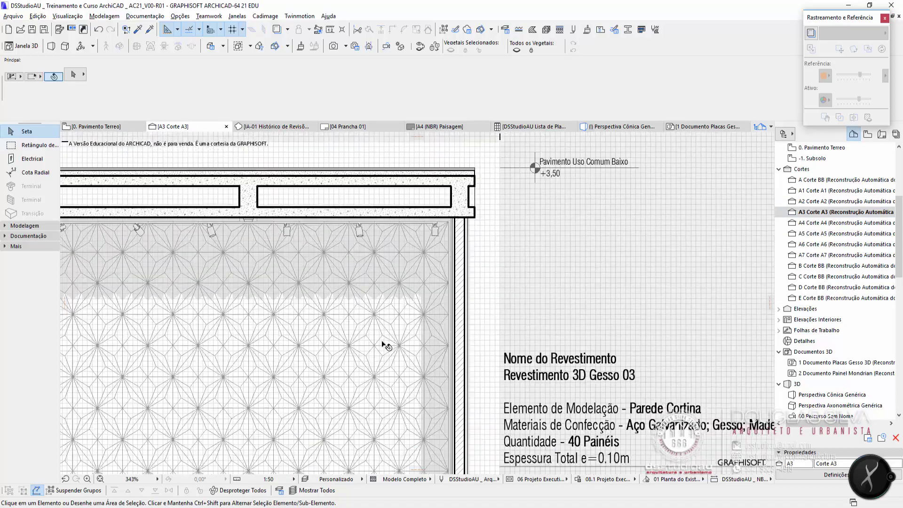
scroll(475, 284, down, 2)
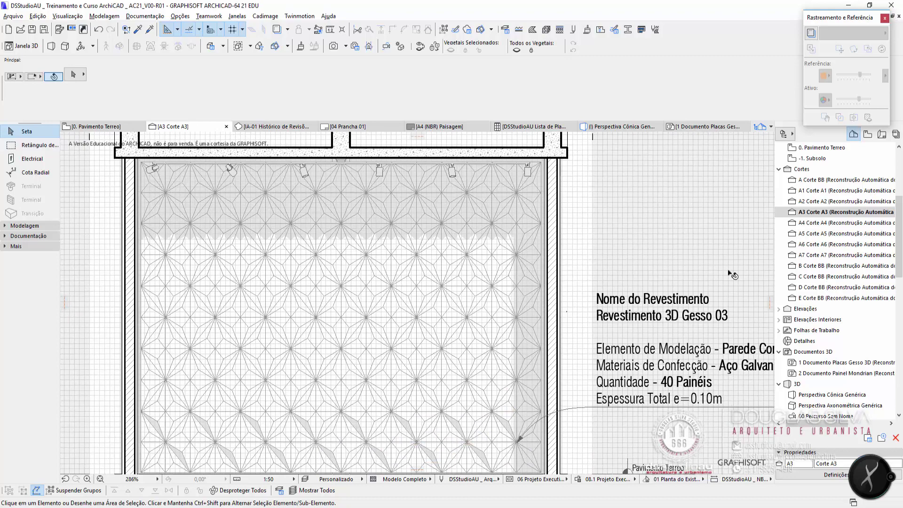
Step: Open sections A4, A5 and A6 in turn and examine the panel layout on each wall
double_click(828, 223)
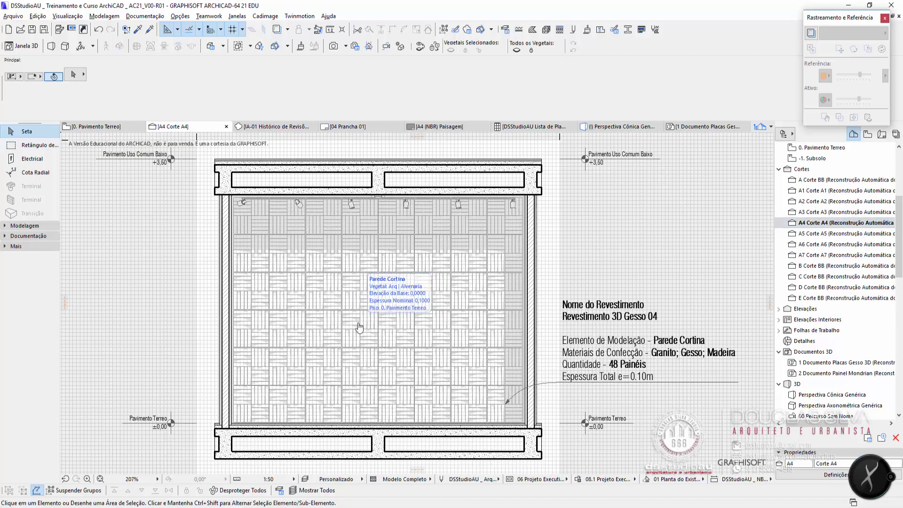
scroll(499, 398, up, 4)
scroll(499, 398, up, 1)
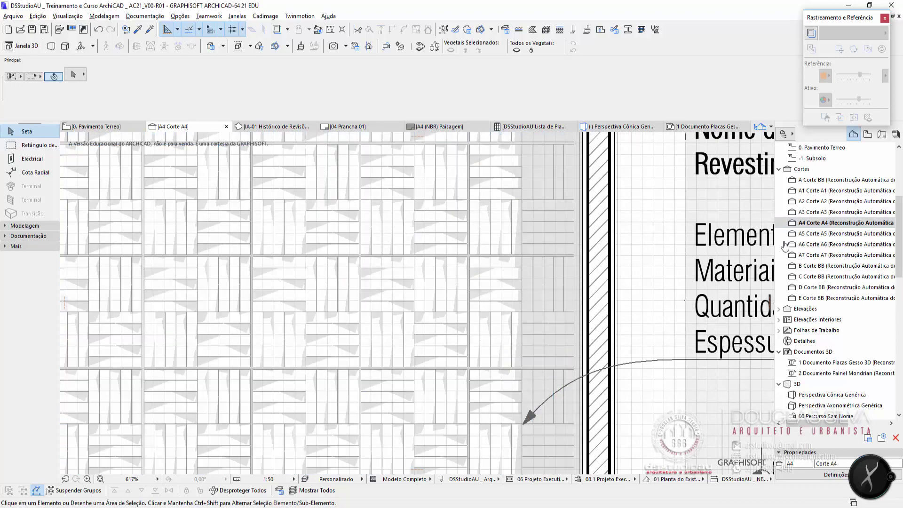
click(800, 235)
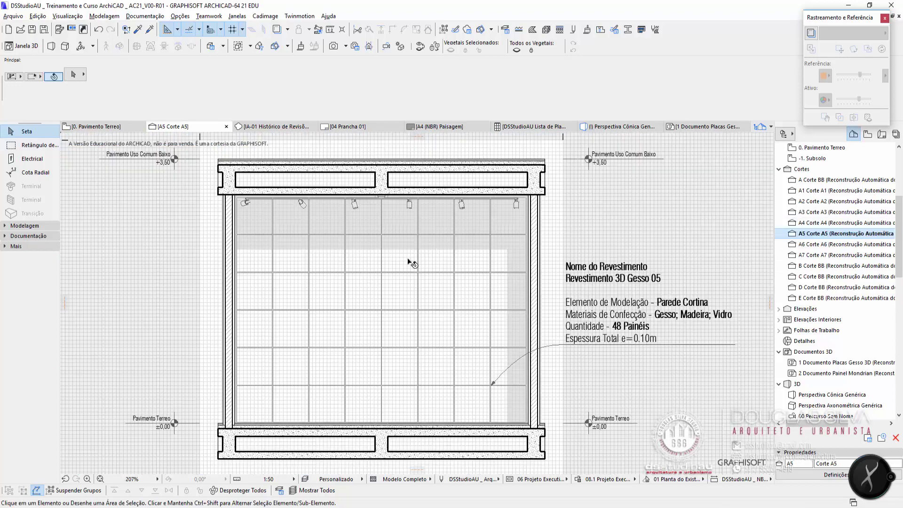
key(Down)
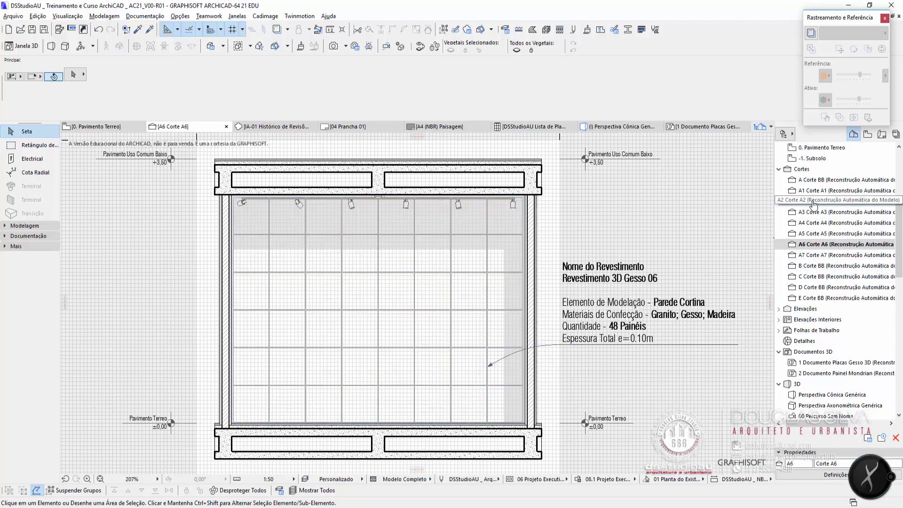
Step: Return to the ground floor plan, open the 3D document of the plaster panels and inspect its clad walls and labels
double_click(822, 148)
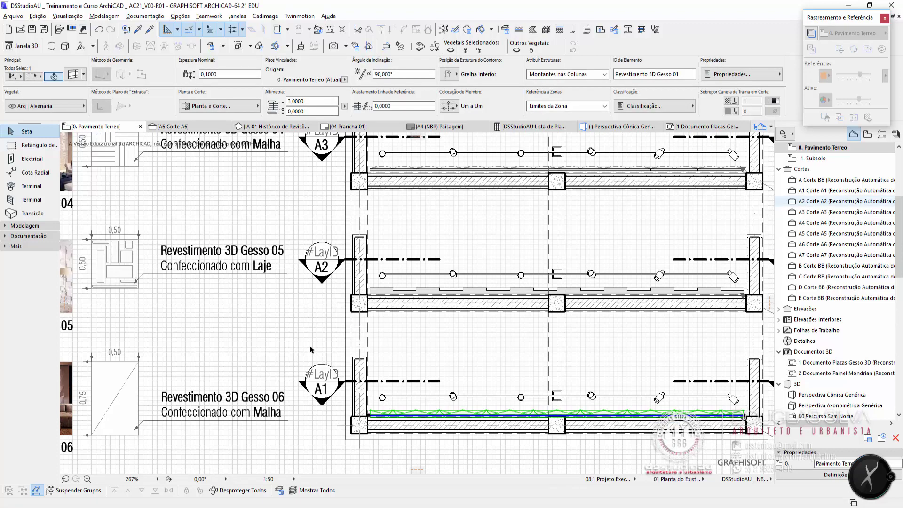
scroll(321, 343, down, 4)
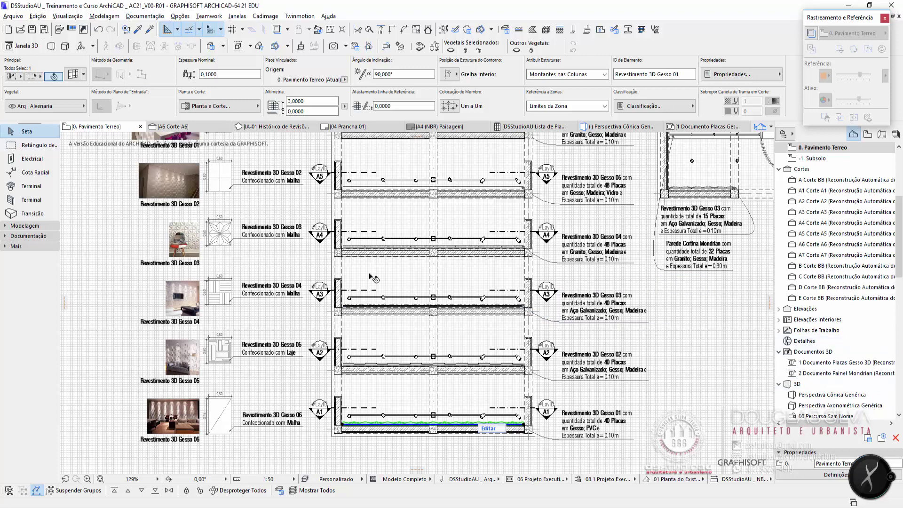
double_click(806, 362)
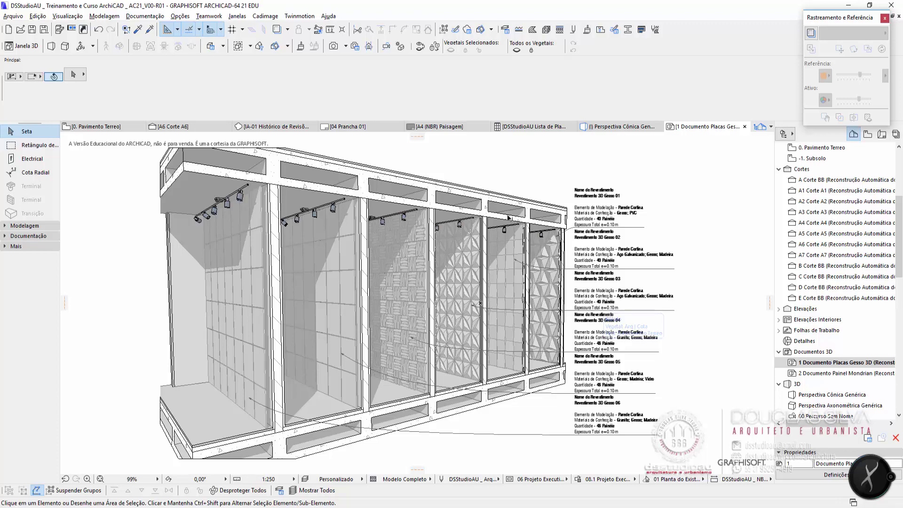
scroll(544, 250, up, 6)
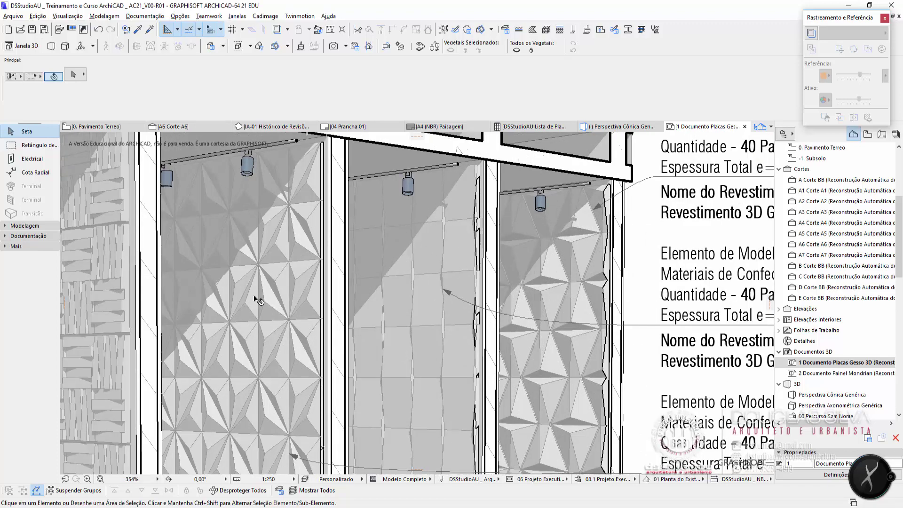
middle_drag(236, 317, 563, 257)
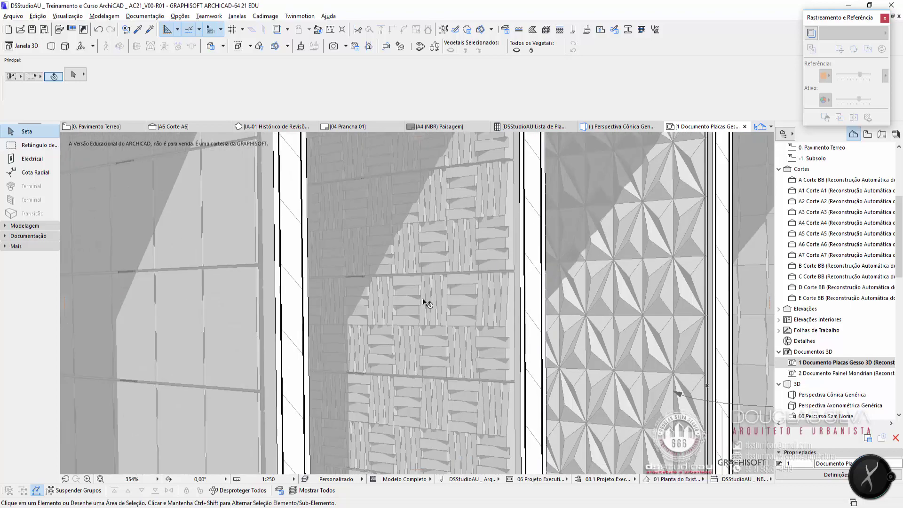
scroll(426, 302, down, 6)
scroll(498, 243, up, 4)
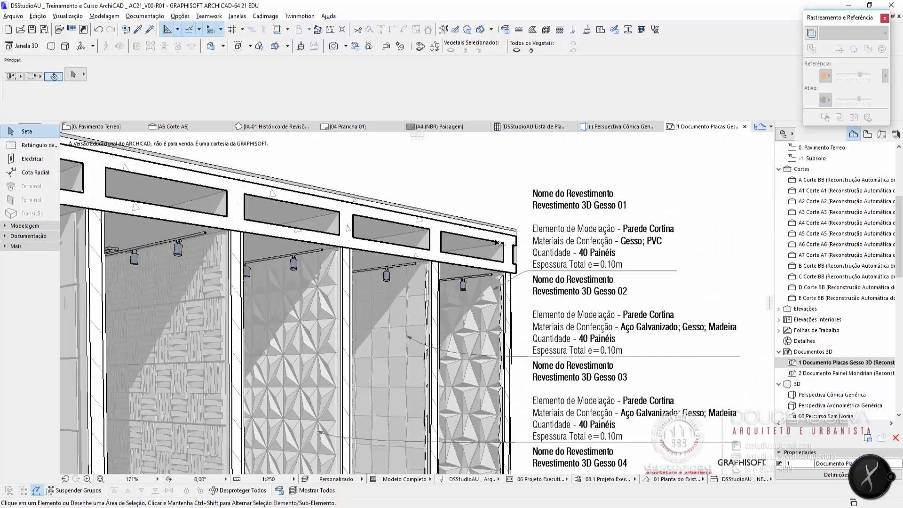
scroll(504, 259, up, 1)
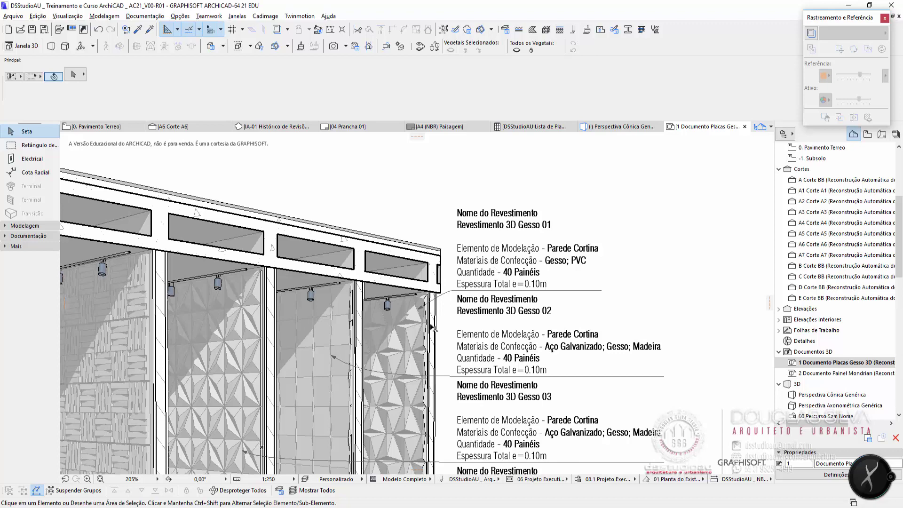
Step: Select the Revestimento 3D Gesso 01 curtain wall in the 3D document and append "DSStudioAU" to its element ID
click(398, 347)
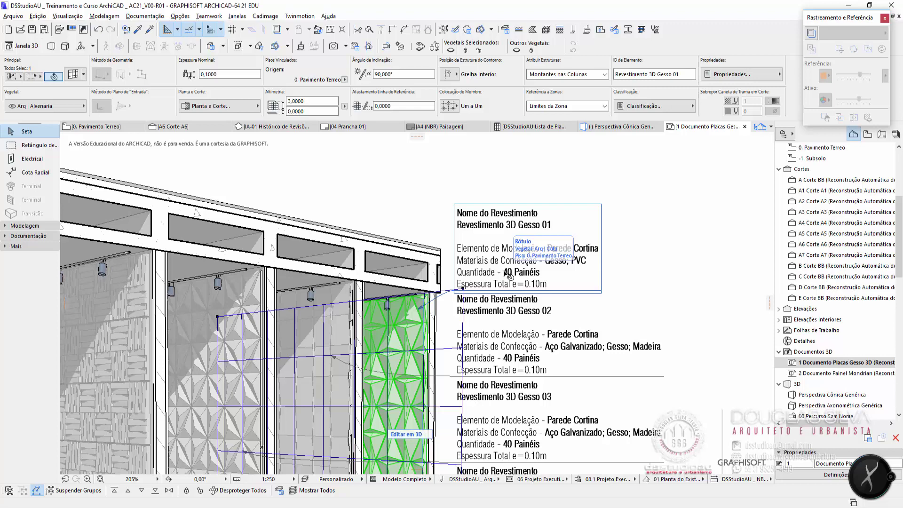
scroll(510, 276, up, 3)
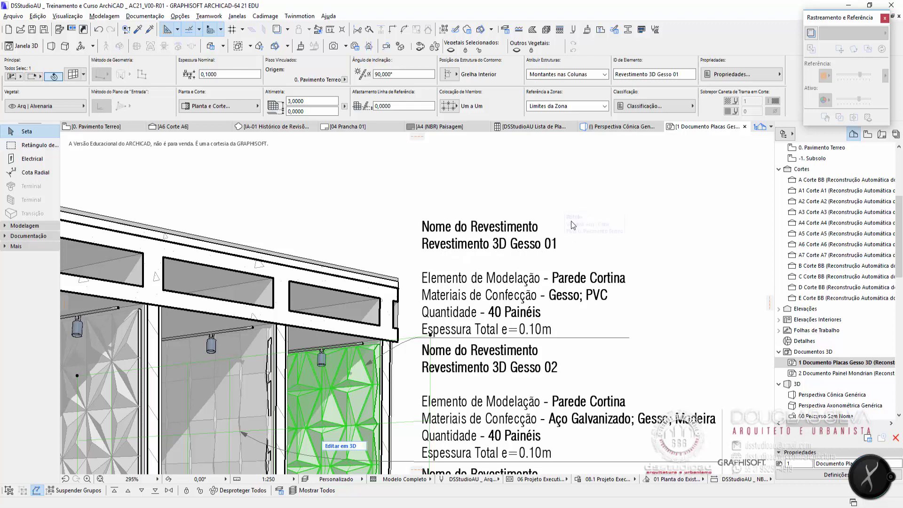
click(684, 75)
text(DSStudioAU)
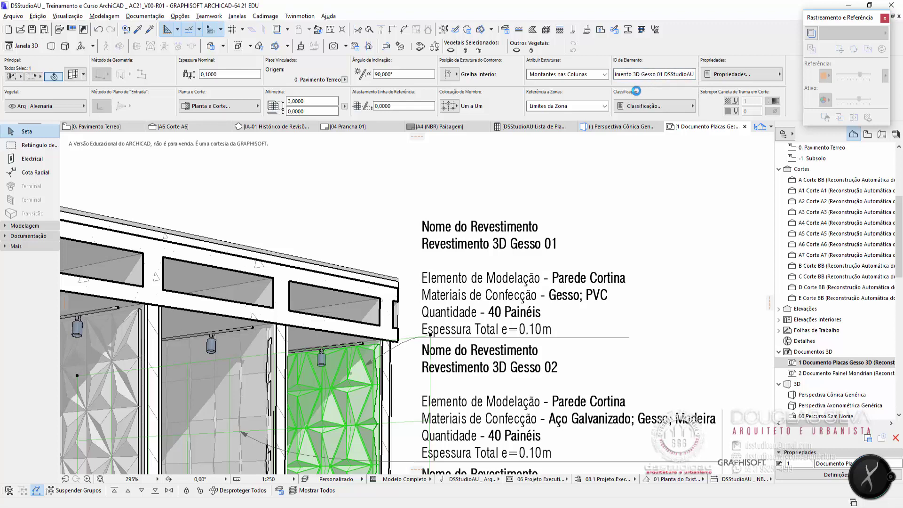
key(Return)
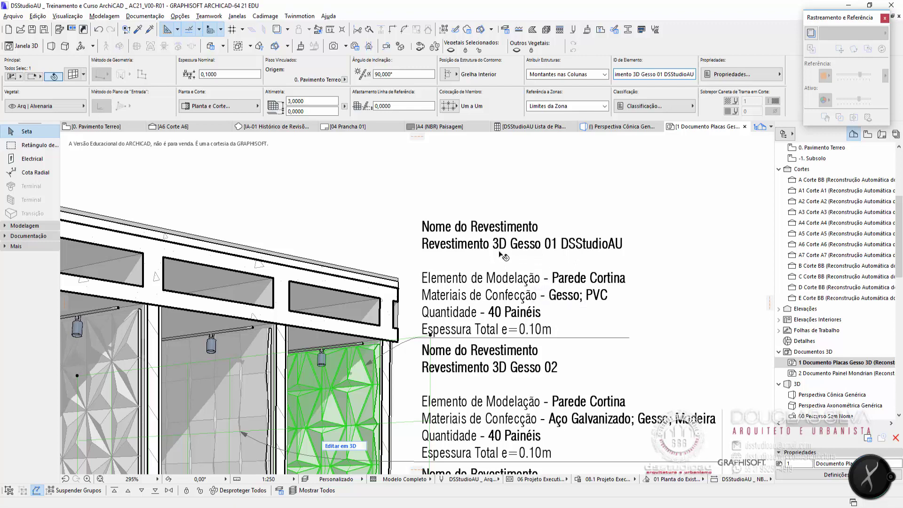
Step: Check the Revestimento 3D Gesso 01 label in the 3D document and in section A1 for the new element ID
scroll(476, 290, down, 3)
middle_drag(475, 290, 483, 265)
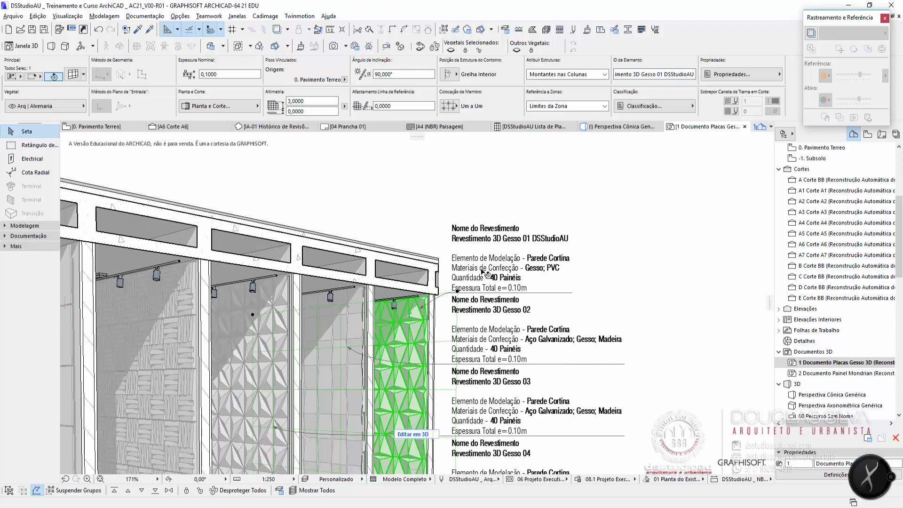
double_click(824, 191)
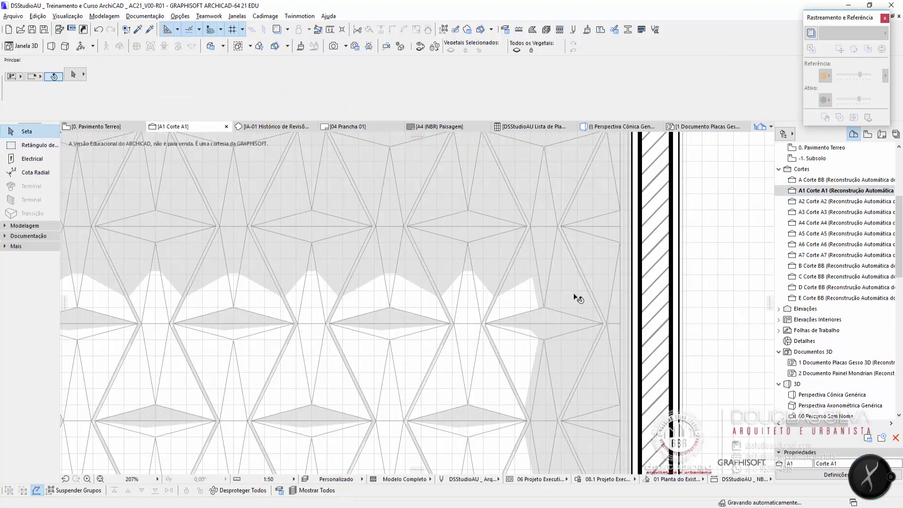
scroll(609, 269, down, 5)
middle_drag(607, 268, 313, 187)
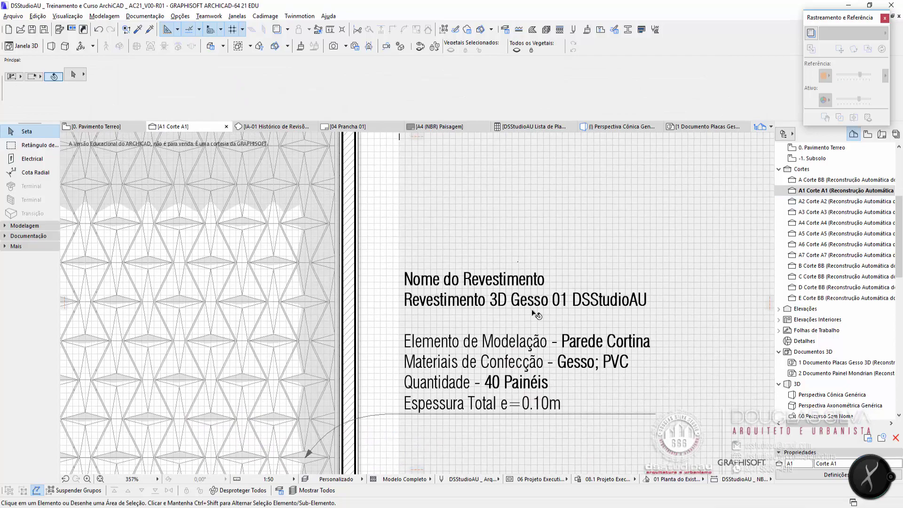
Step: Return to the ground floor plan, check the wall label beside section marker A1 and browse the project views down to the schedules
key(F2)
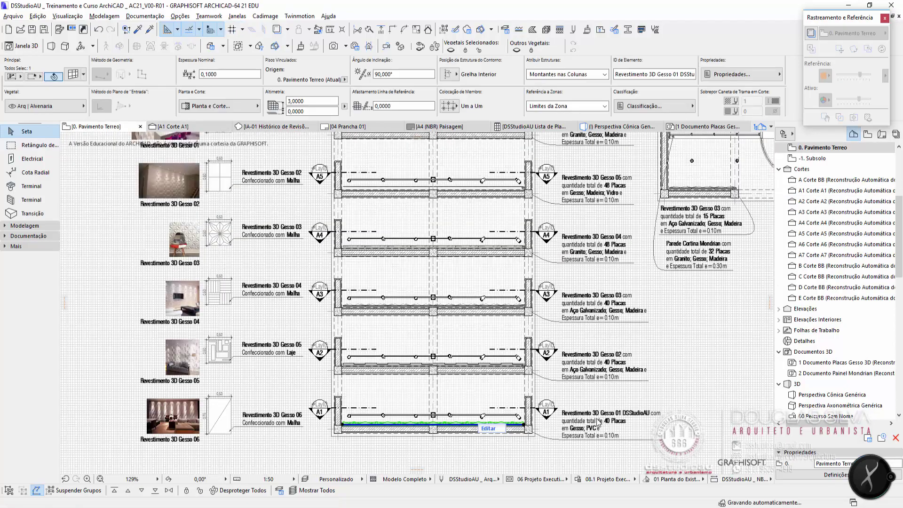
scroll(647, 440, up, 7)
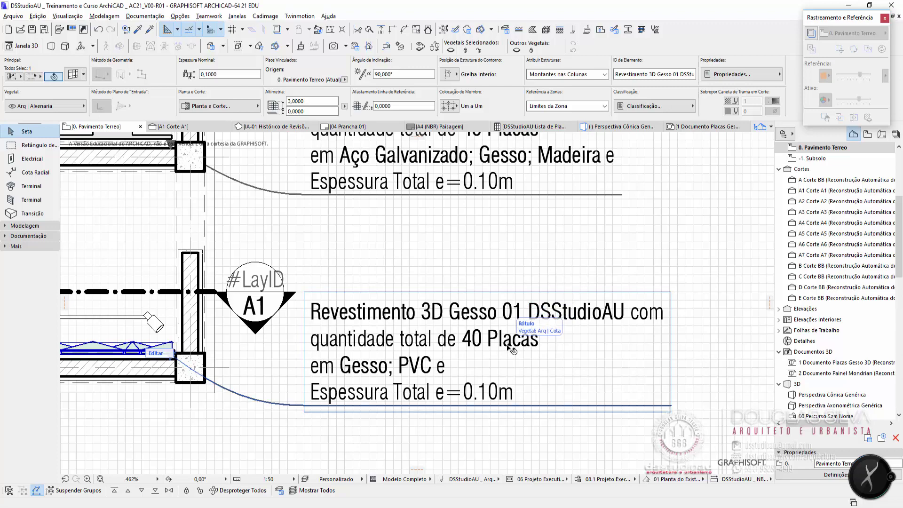
click(822, 287)
scroll(822, 295, down, 1)
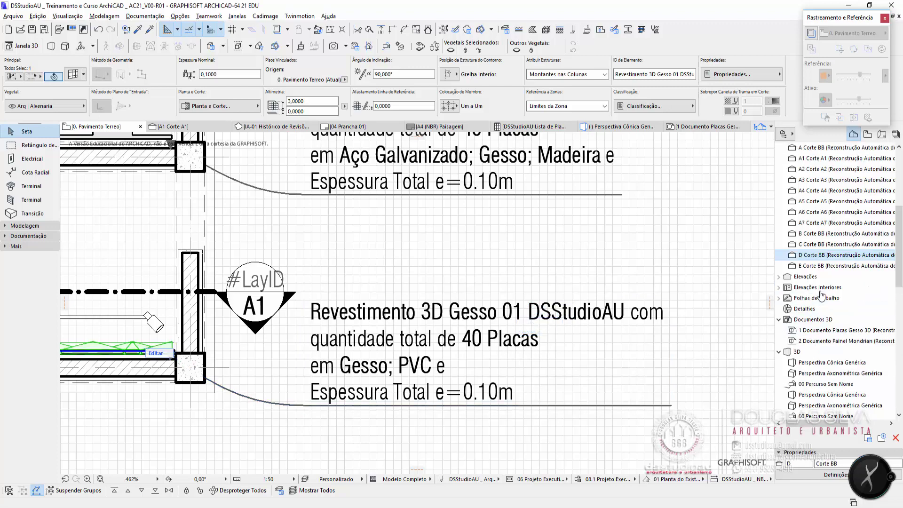
scroll(822, 295, down, 1)
scroll(494, 360, down, 3)
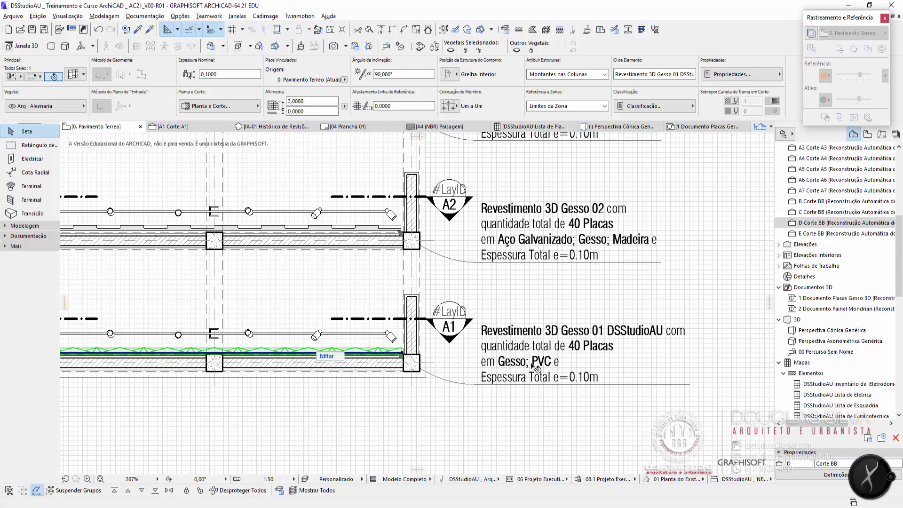
Step: Examine the floor plan labels of the Revestimento 3D Gesso 02, 03 and 04 walls beside section markers A2 to A4
middle_drag(577, 221, 560, 260)
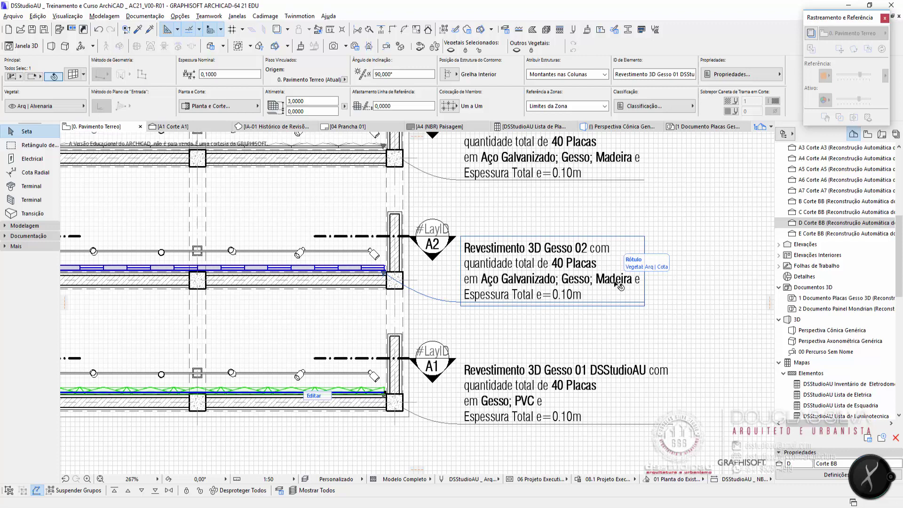
scroll(508, 261, up, 5)
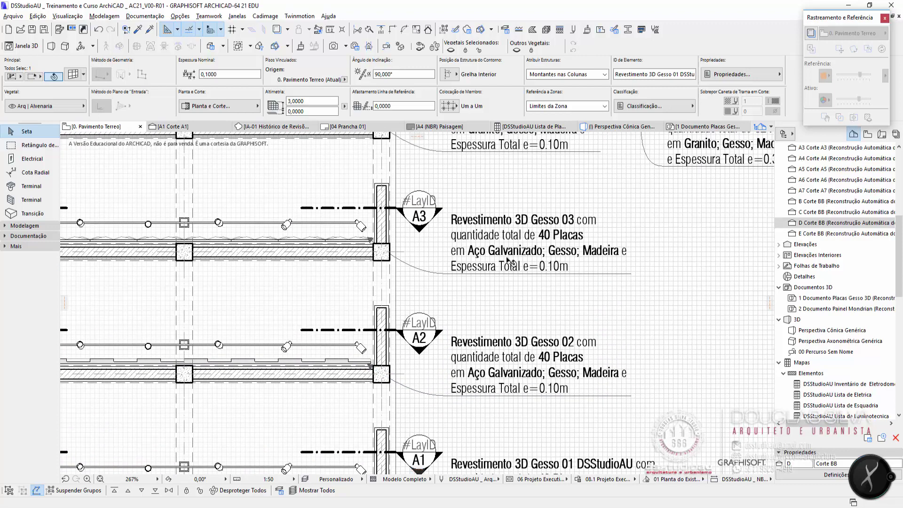
scroll(508, 258, up, 5)
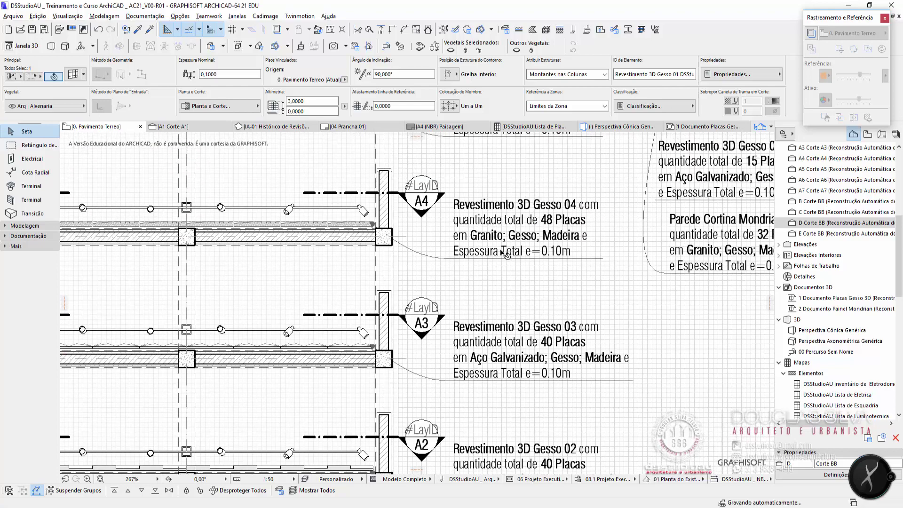
middle_drag(558, 268, 558, 269)
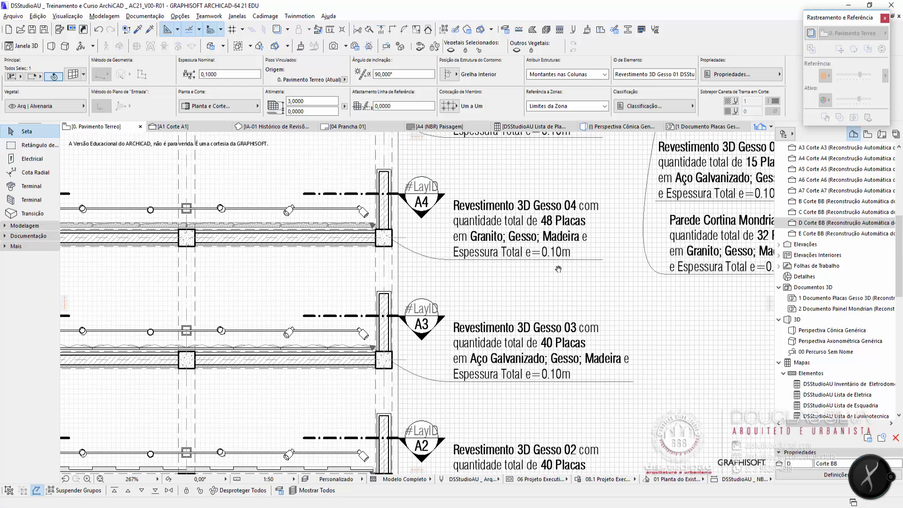
Step: Check the floor plan label beside section marker A5 and open the DSStudioAU Lista de Plano de Revestimento 3D schedule
scroll(559, 269, up, 6)
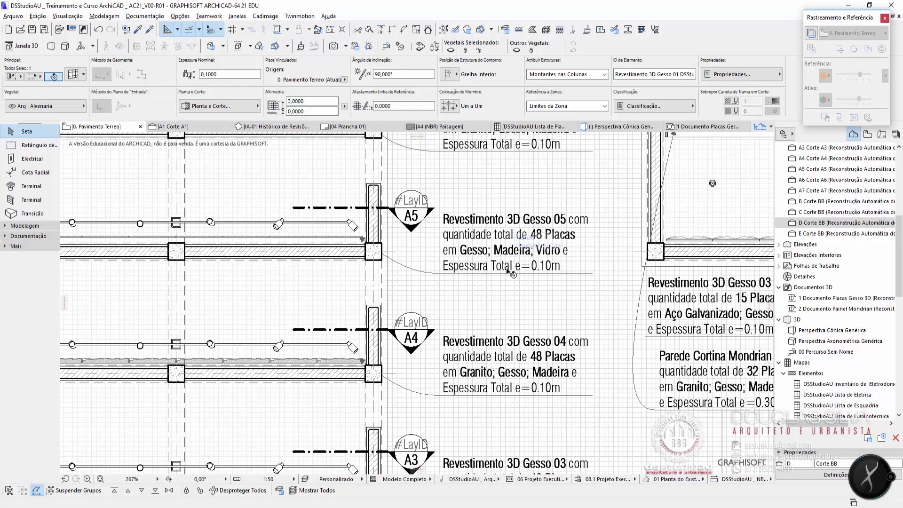
click(834, 298)
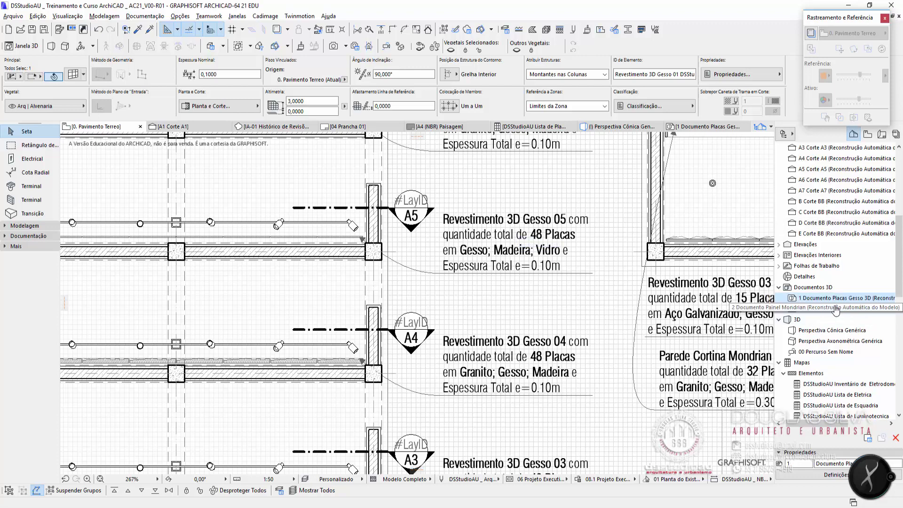
scroll(835, 310, down, 5)
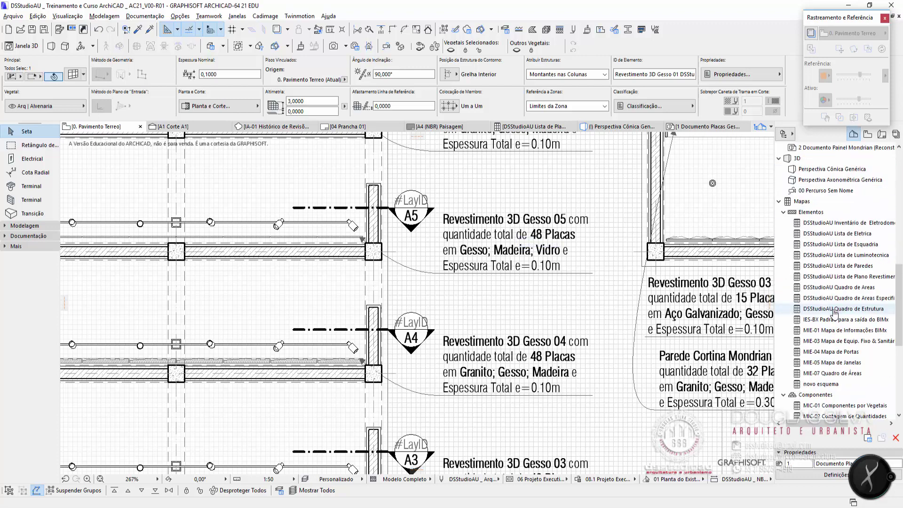
double_click(826, 279)
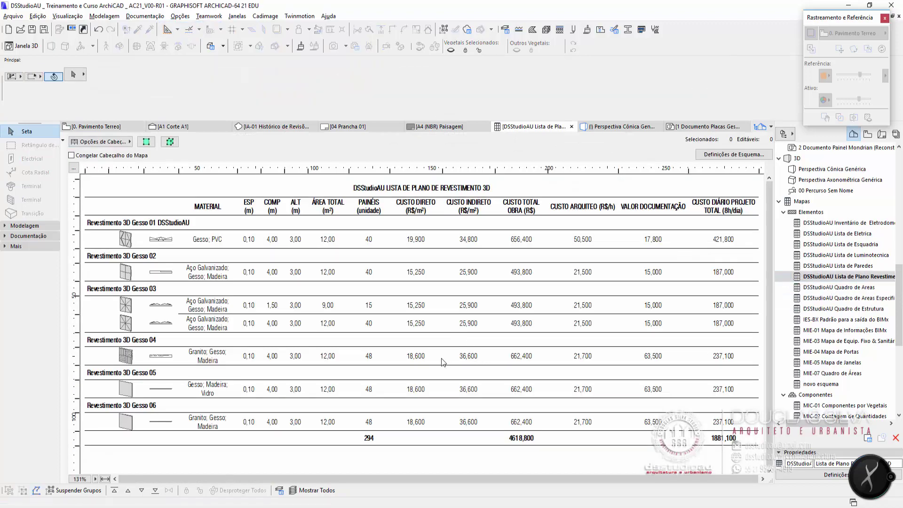
Step: Remove Aço Galvanizado from the materials of Revestimento 3D Gesso 02 in the schedule
click(200, 256)
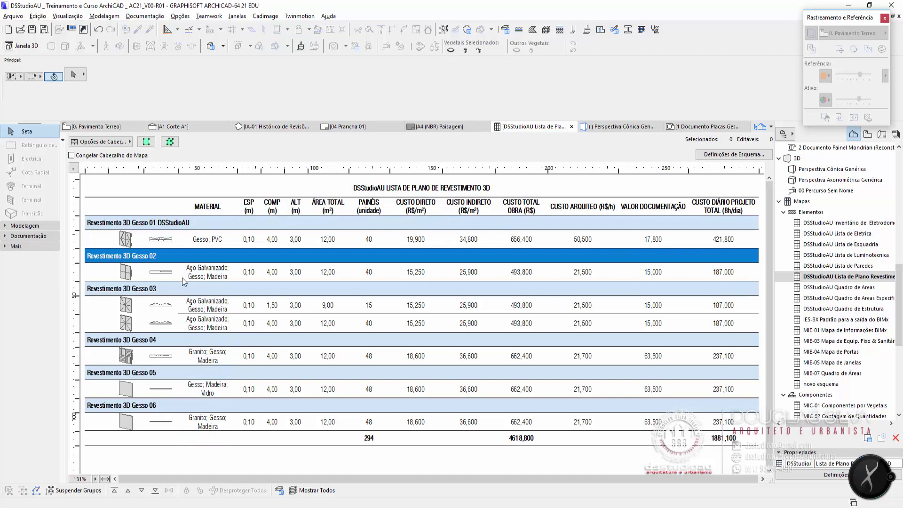
click(197, 278)
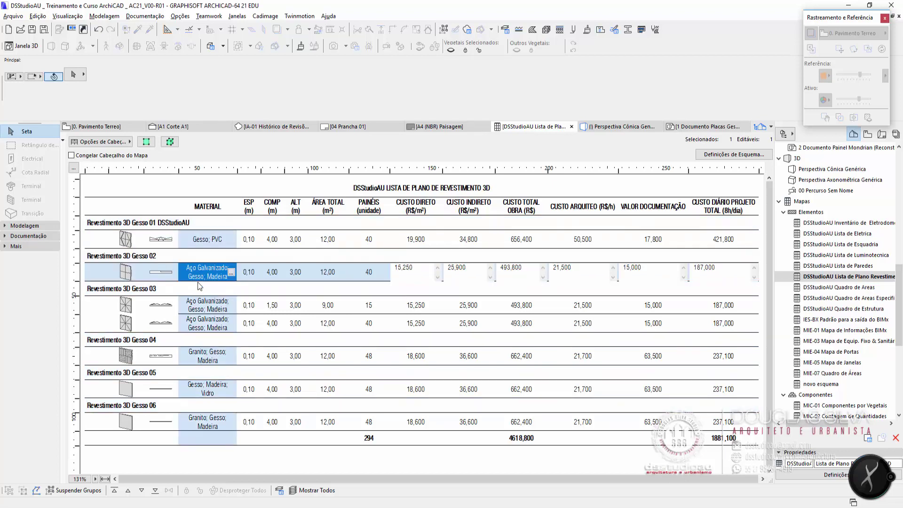
click(231, 272)
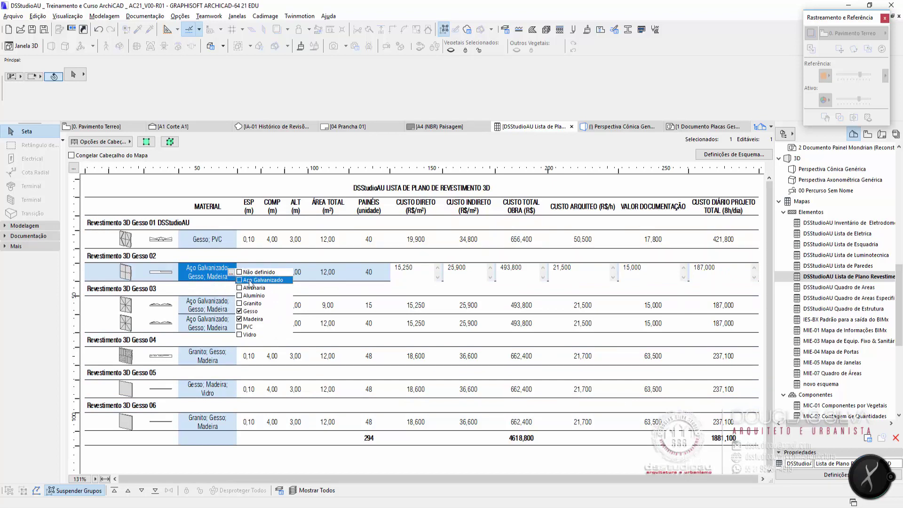
click(239, 452)
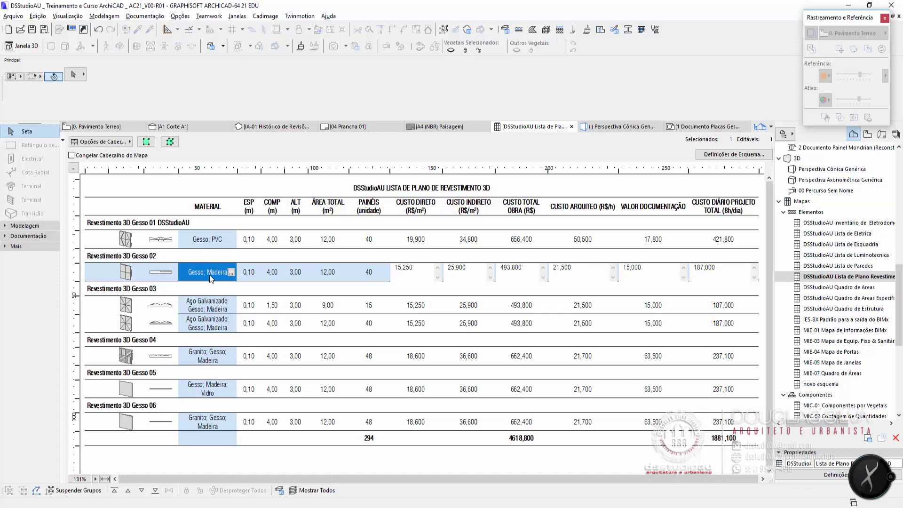
Step: Return to the ground floor plan and check the material text in the Revestimento 3D Gesso 02 label beside marker A2
key(F2)
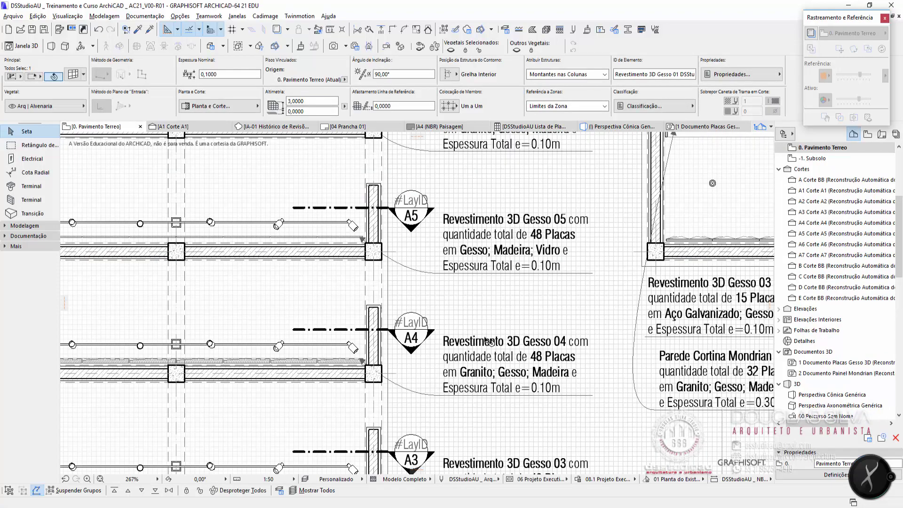
scroll(471, 398, down, 3)
scroll(447, 354, up, 1)
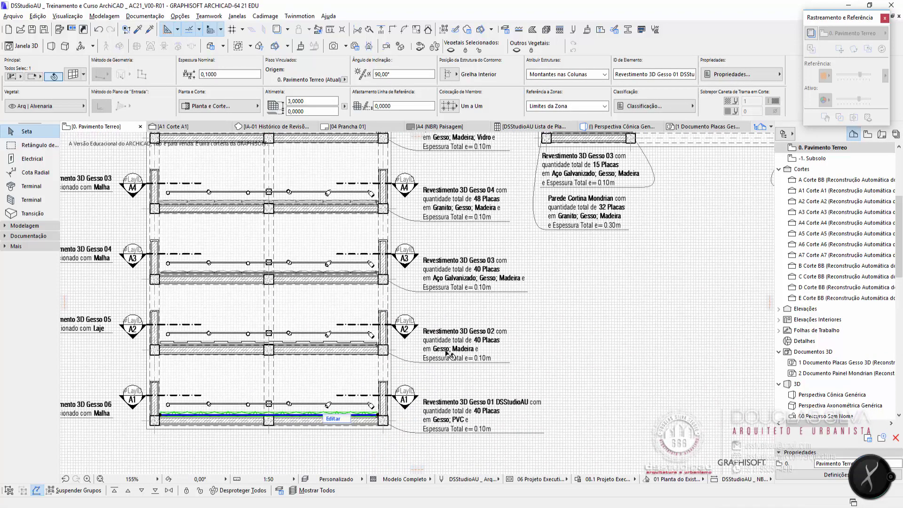
scroll(447, 354, up, 3)
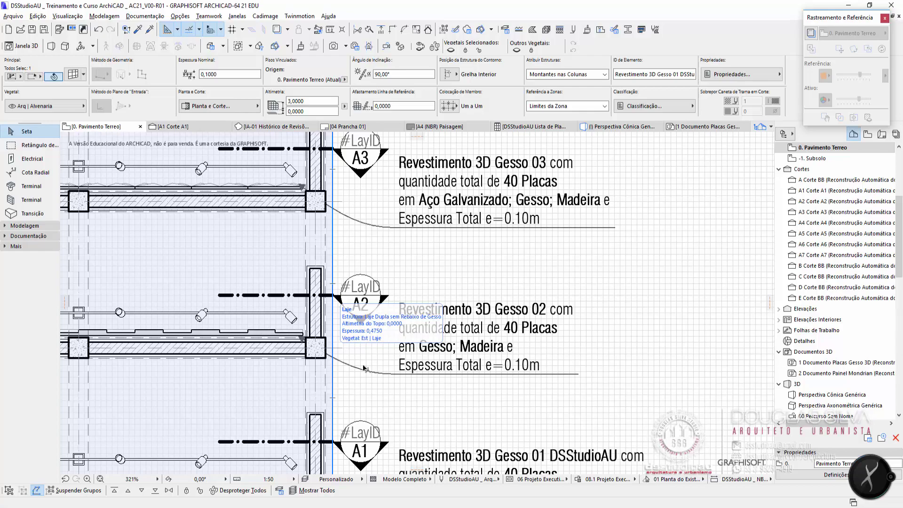
scroll(363, 368, down, 5)
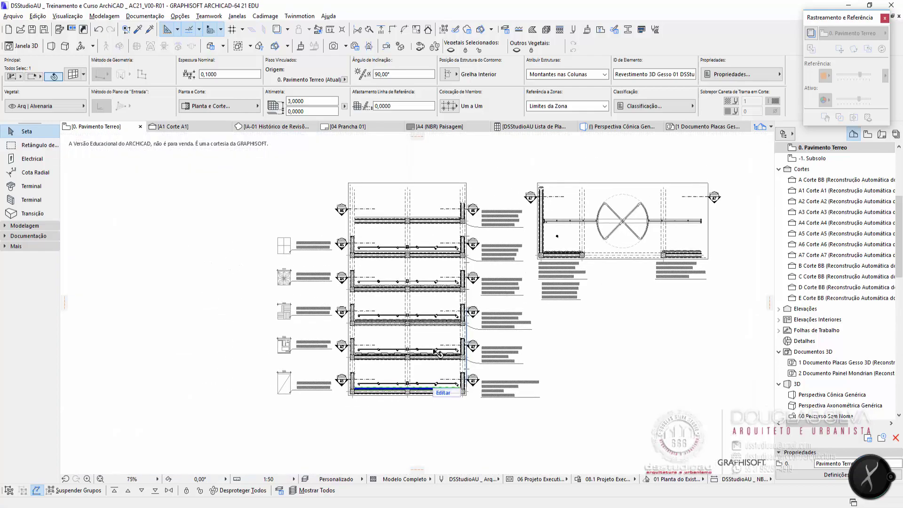
Step: Examine the reference photos and panel drawings of Revestimento 3D Gesso 04, 05 and 06 beside the floor plan
scroll(337, 315, up, 3)
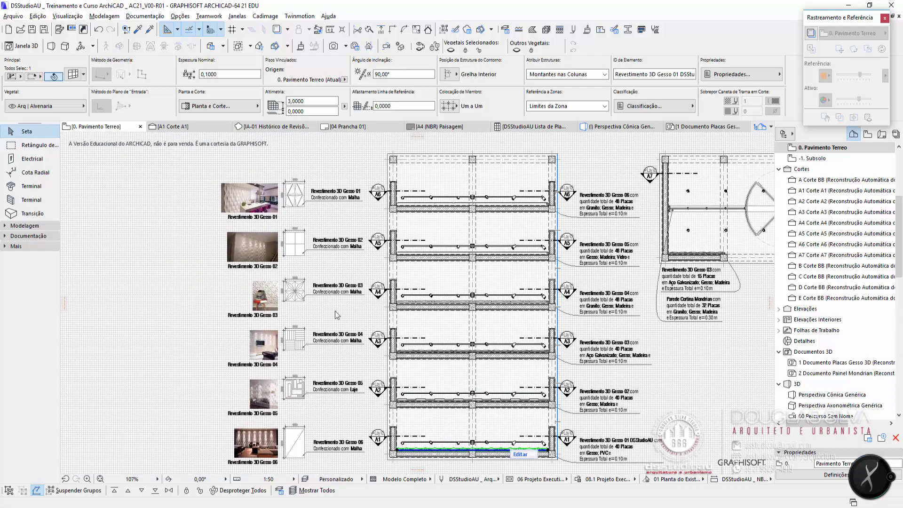
click(437, 300)
scroll(300, 390, up, 5)
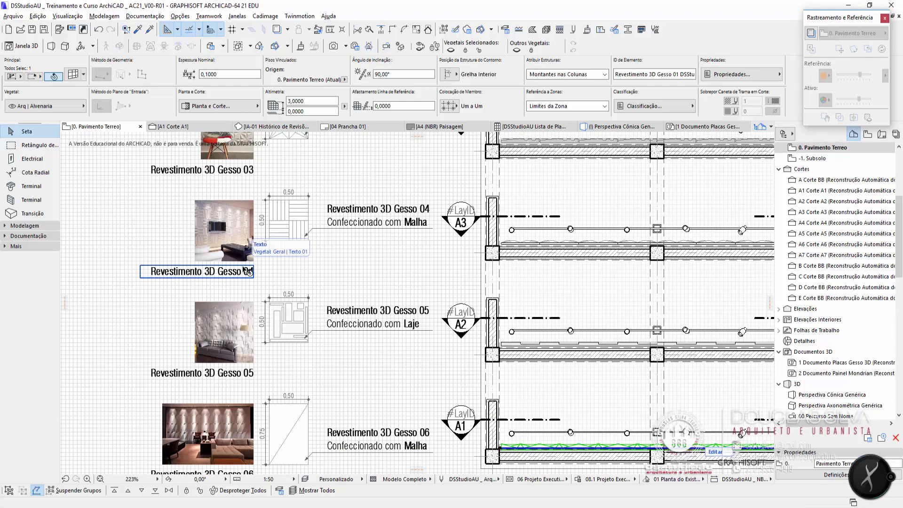
middle_drag(396, 342, 376, 309)
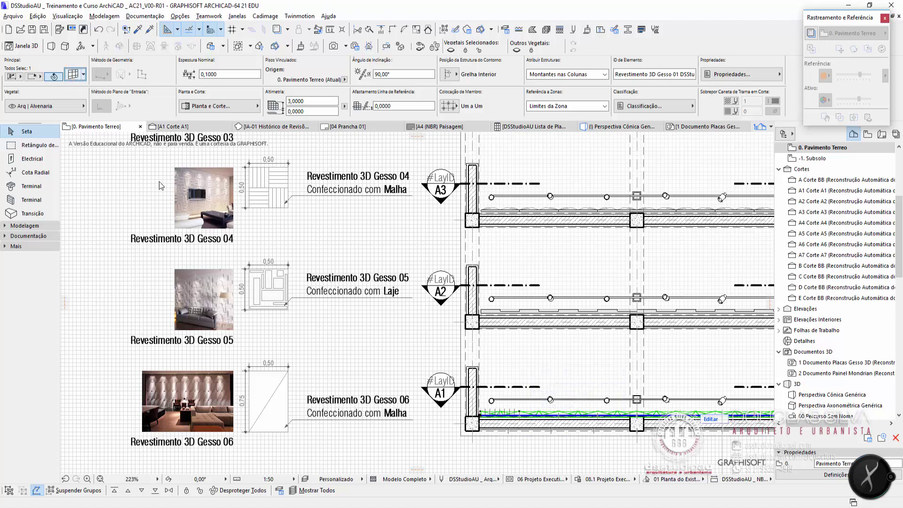
Step: Inspect the selected curtain wall's main panel settings, preview the panel in 3D and list the available panel names
key(ctrl+t)
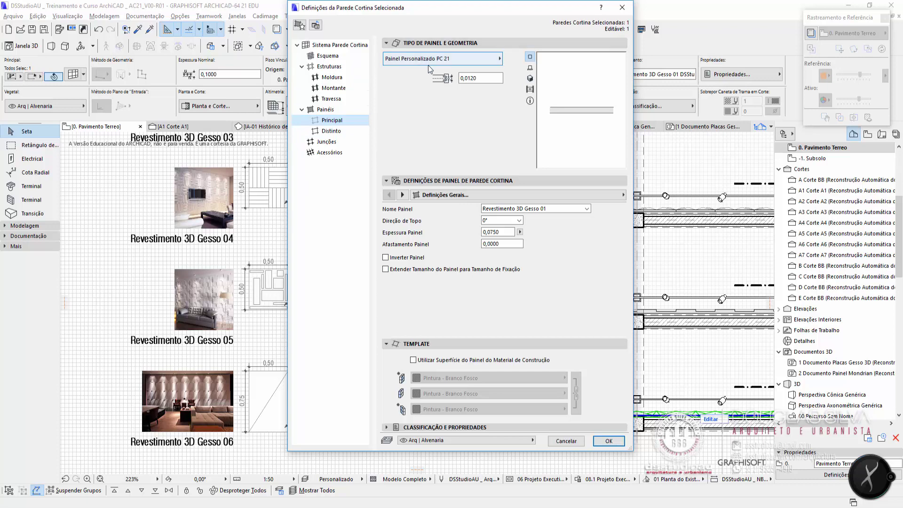
click(531, 78)
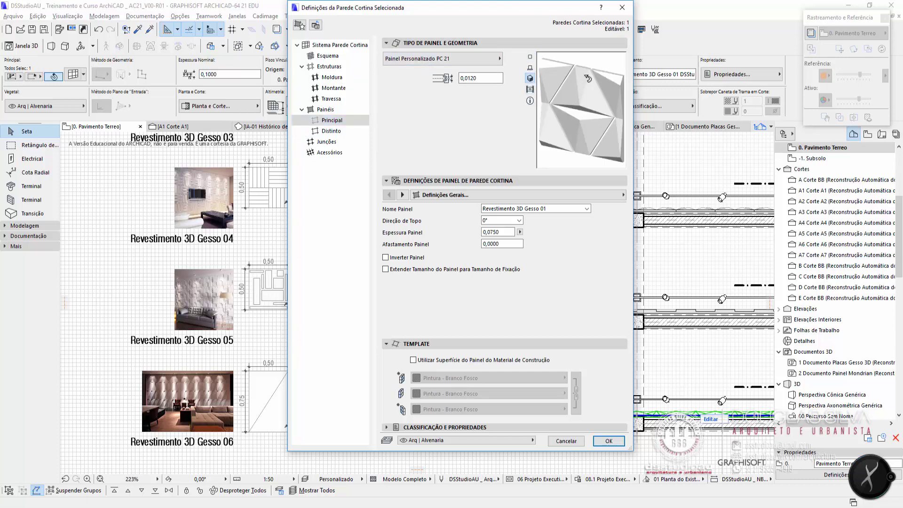
click(498, 210)
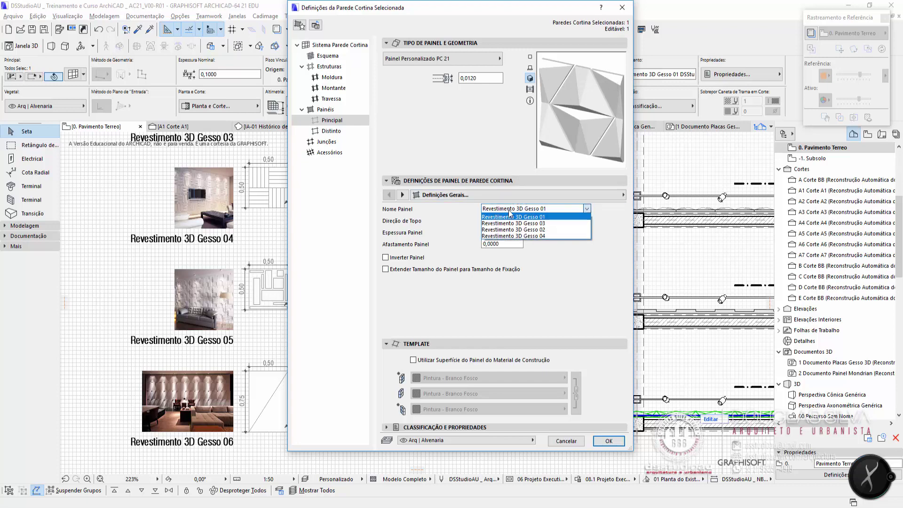
click(523, 237)
click(609, 441)
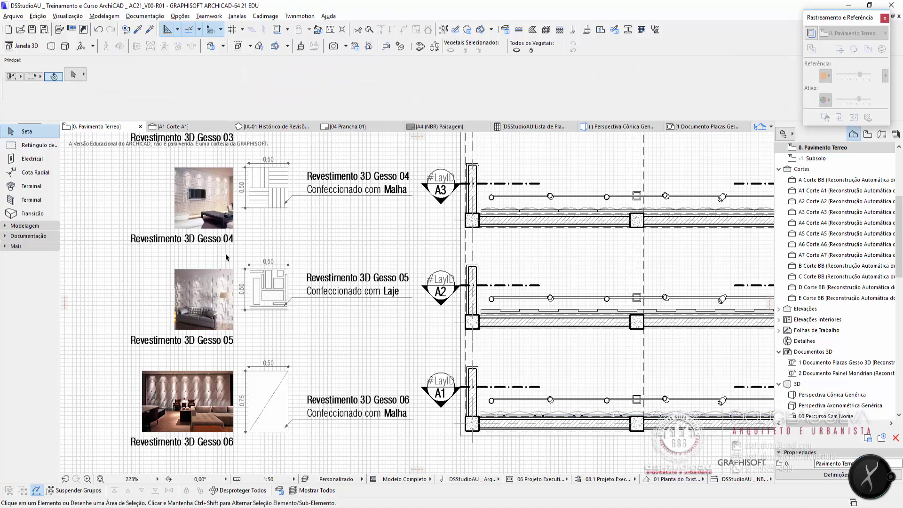
Step: Show the Revestimento 3D Gesso 05 panel slabs alone in 3D and select all of them in an oblique view
drag(225, 253, 305, 329)
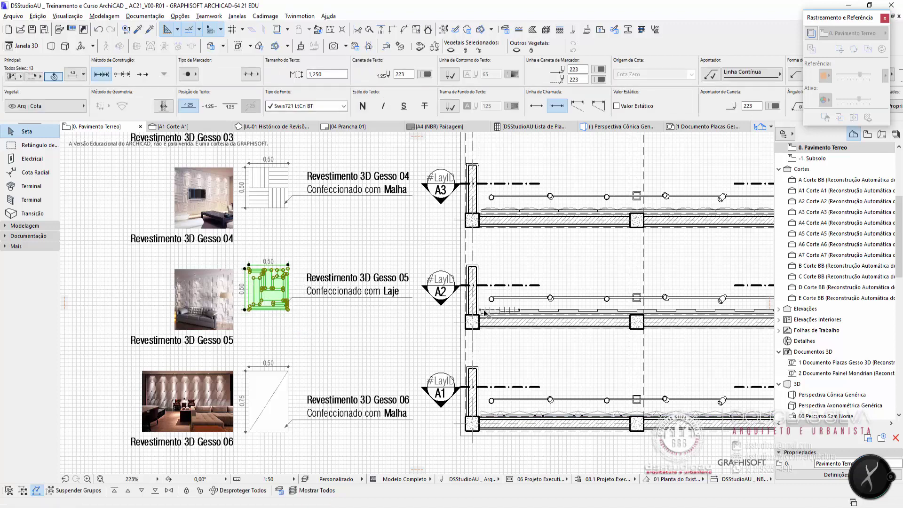
key(F5)
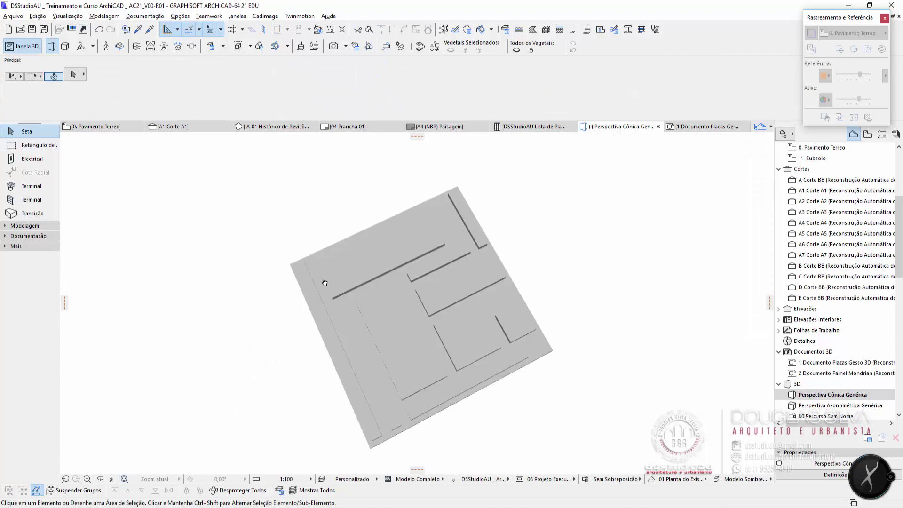
drag(325, 284, 208, 366)
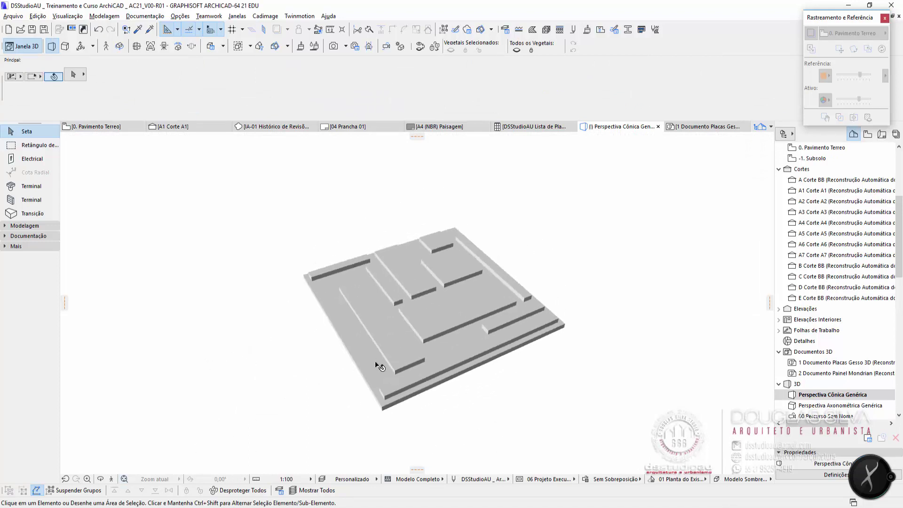
mouse_move(637, 188)
mouse_down()
mouse_move(599, 226)
mouse_move(333, 390)
mouse_move(232, 424)
mouse_up()
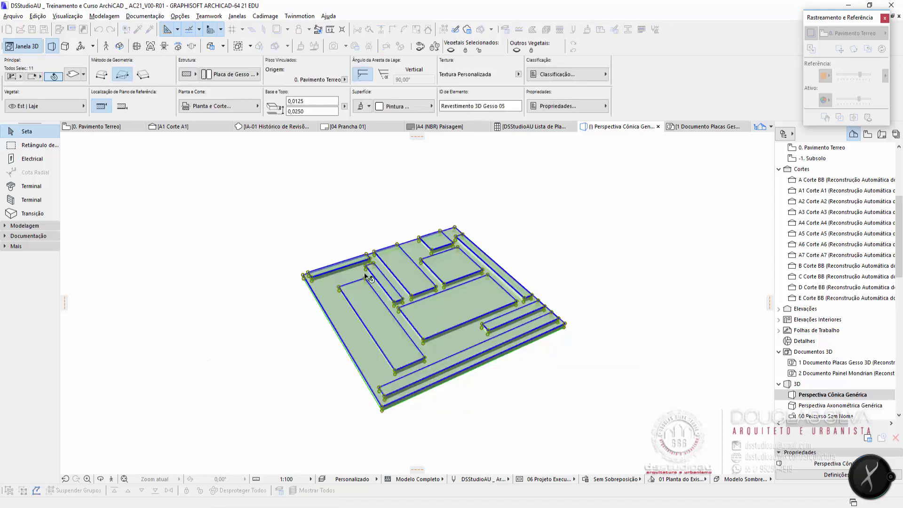
Step: Save the selected slabs as a curtain wall panel, using the horizontal plane as the one parallel to the wall
click(13, 19)
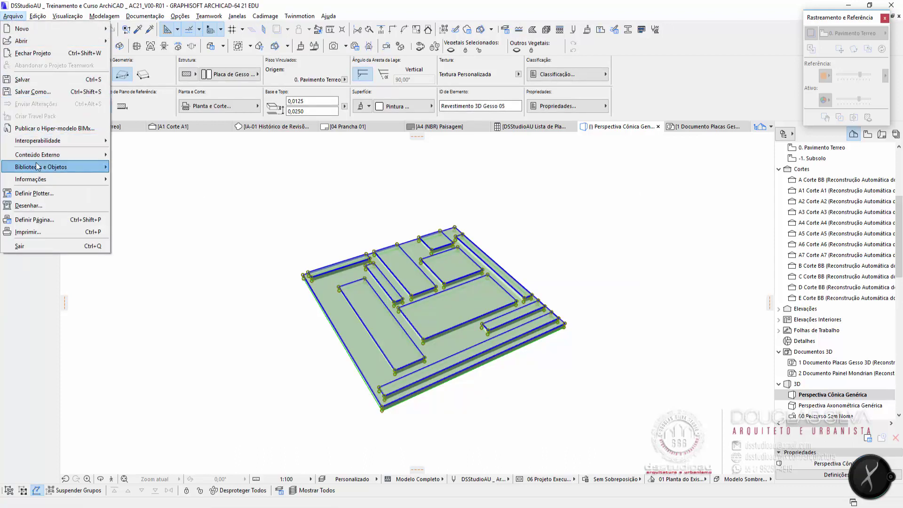
mouse_move(37, 170)
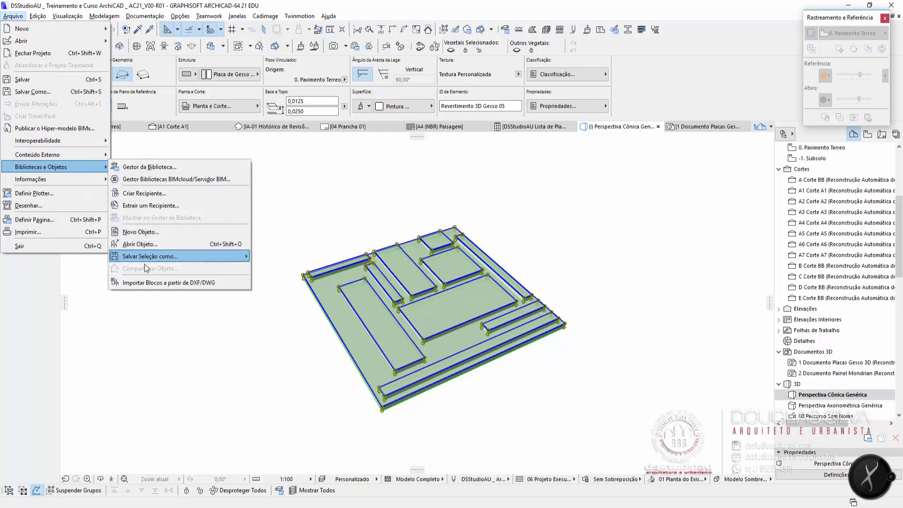
mouse_move(145, 262)
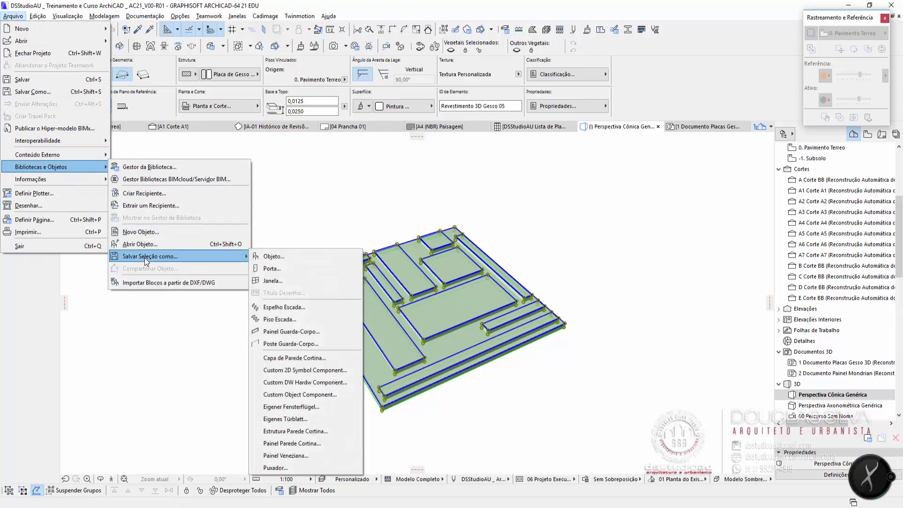
click(337, 442)
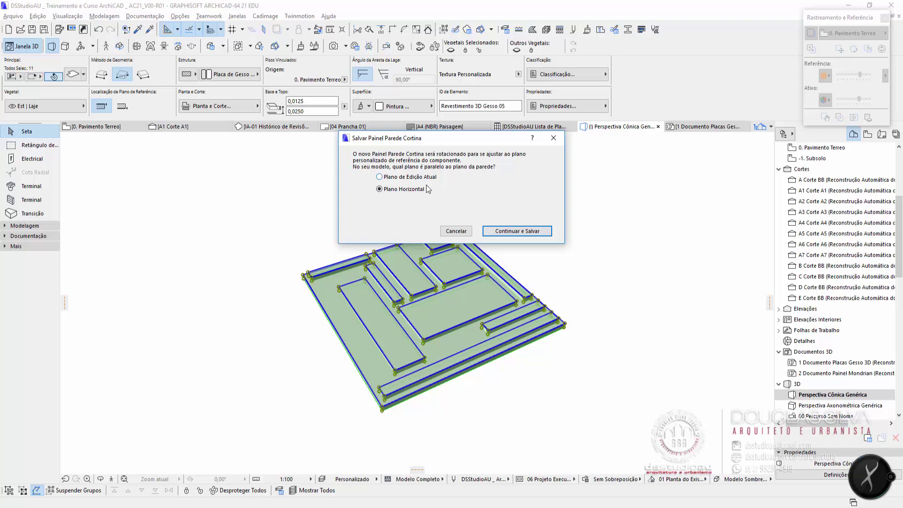
click(500, 232)
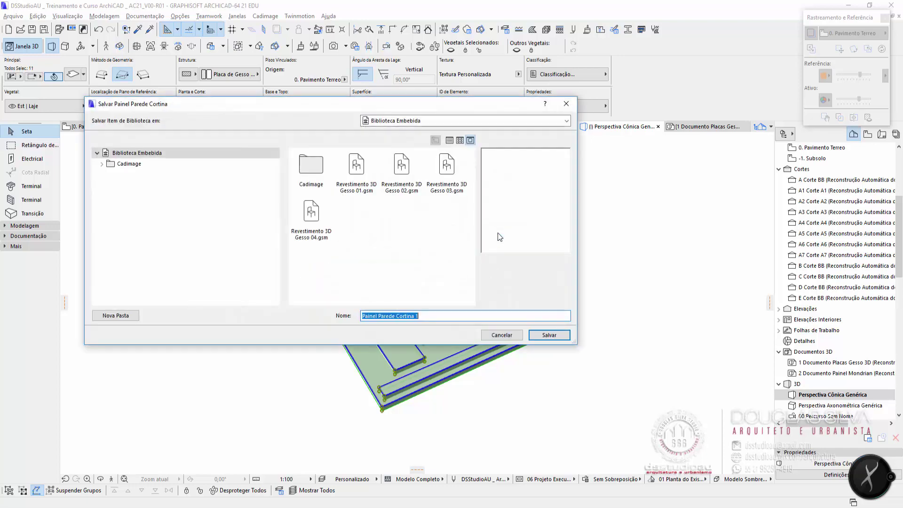
Step: Name the panel "Revestimento 3D Gesso 05.gsm" and save it in the Biblioteca Embebida
click(360, 191)
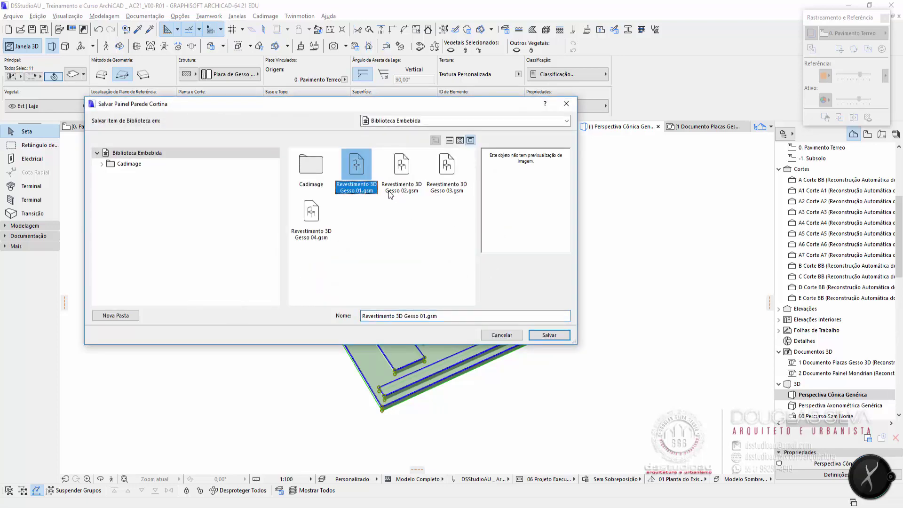
click(403, 186)
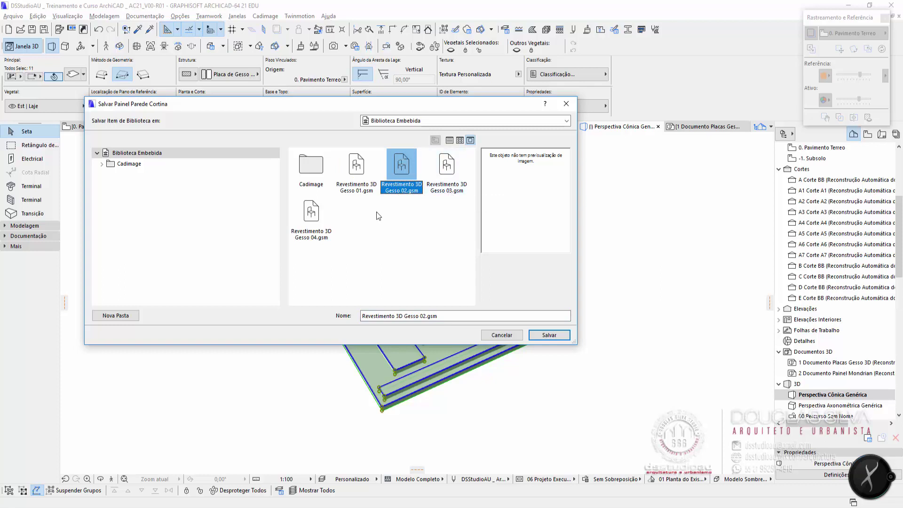
click(312, 235)
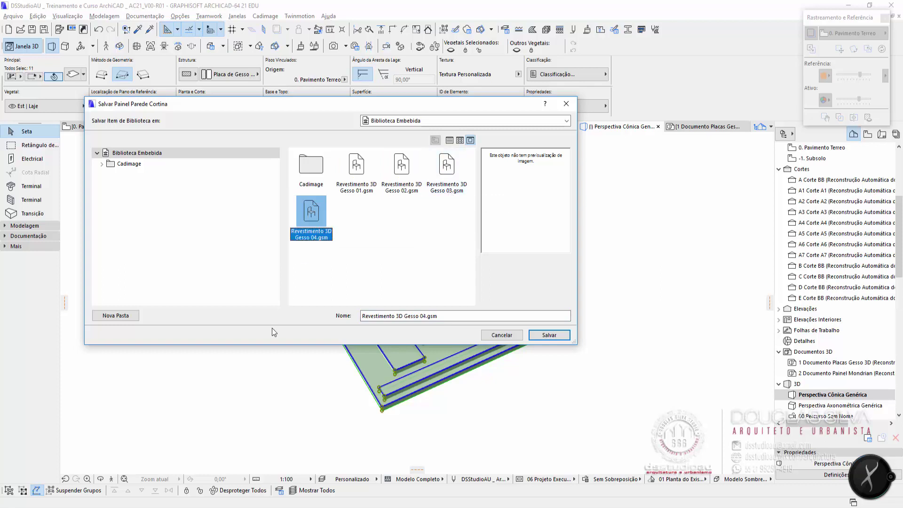
click(423, 316)
key(Delete)
text(5)
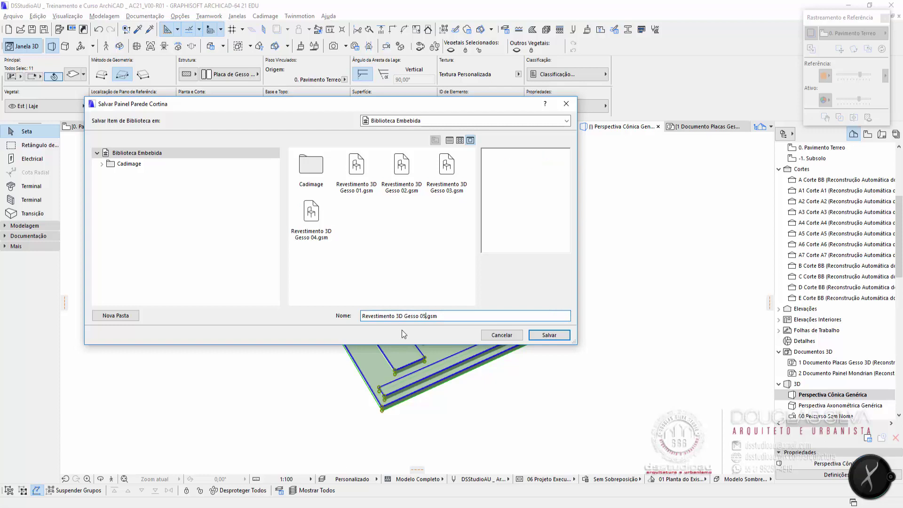
click(562, 341)
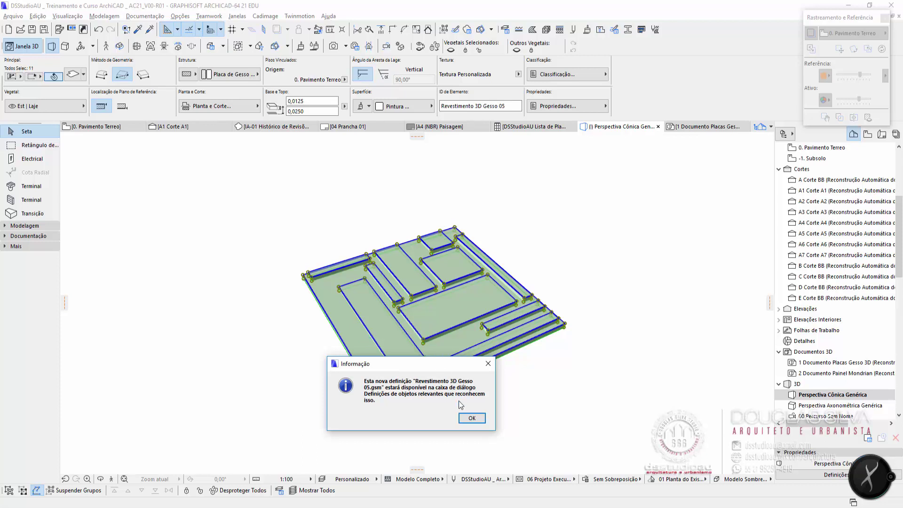
click(472, 417)
Step: Show the Revestimento 3D Gesso 06 mesh alone in 3D and select it in an oblique view
key(F2)
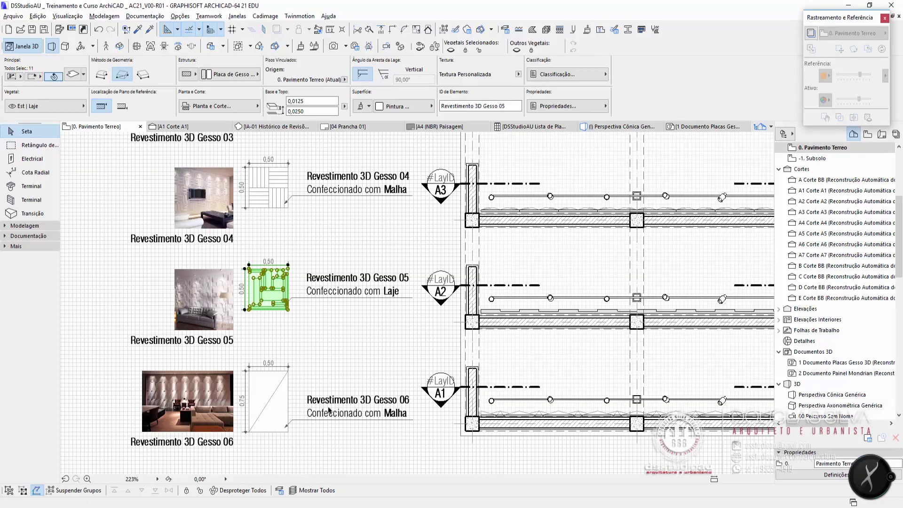
click(293, 387)
click(274, 400)
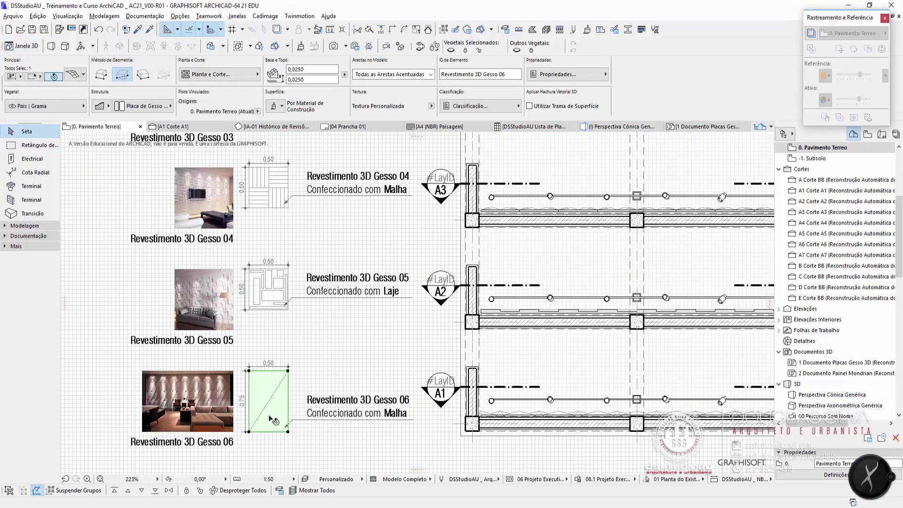
key(F3)
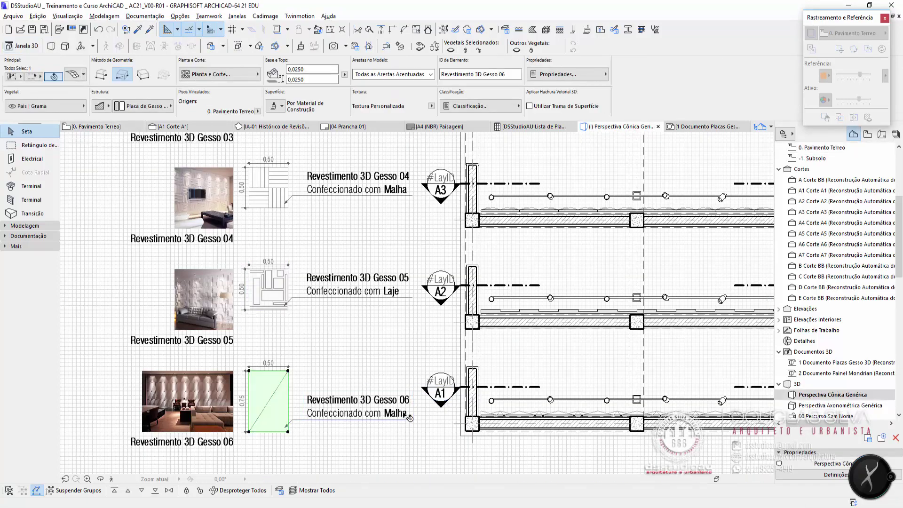
click(125, 479)
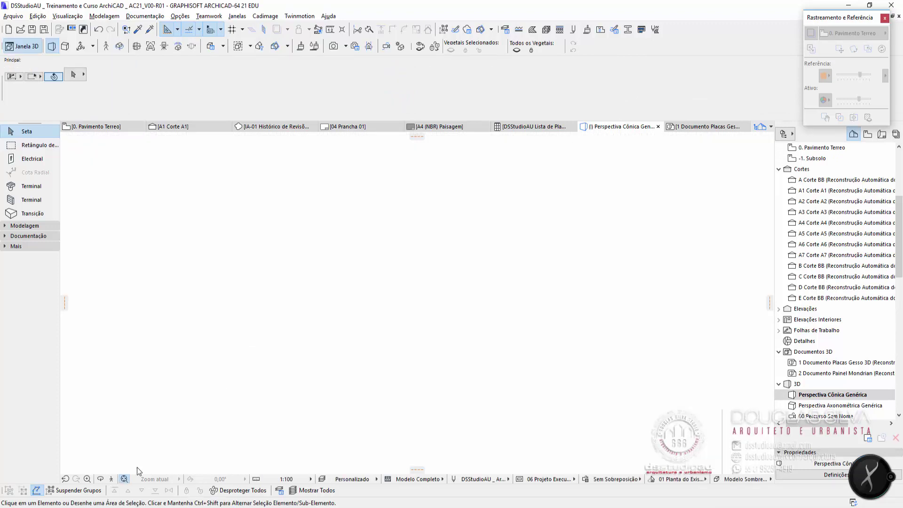
shift+middle_drag(348, 372, 455, 365)
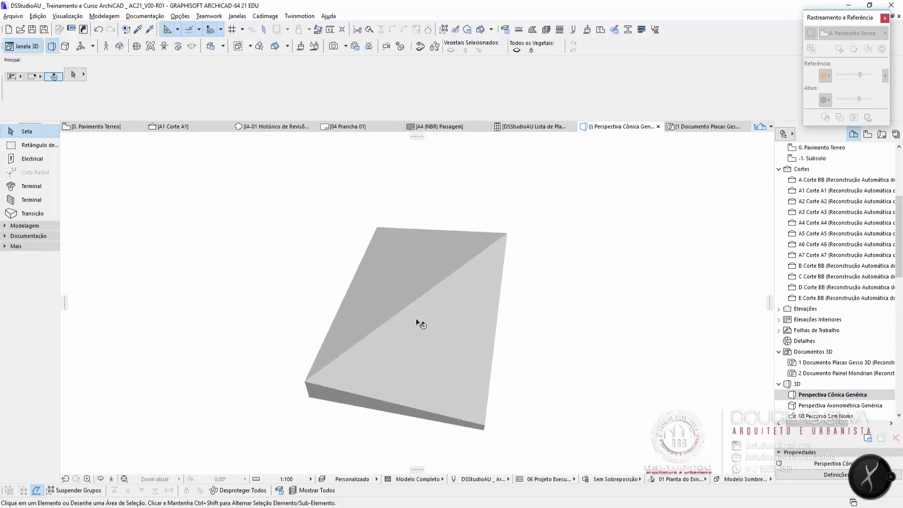
click(396, 386)
Step: Save the selected mesh as a curtain wall panel, keeping the horizontal plane as the one parallel to the wall
click(13, 17)
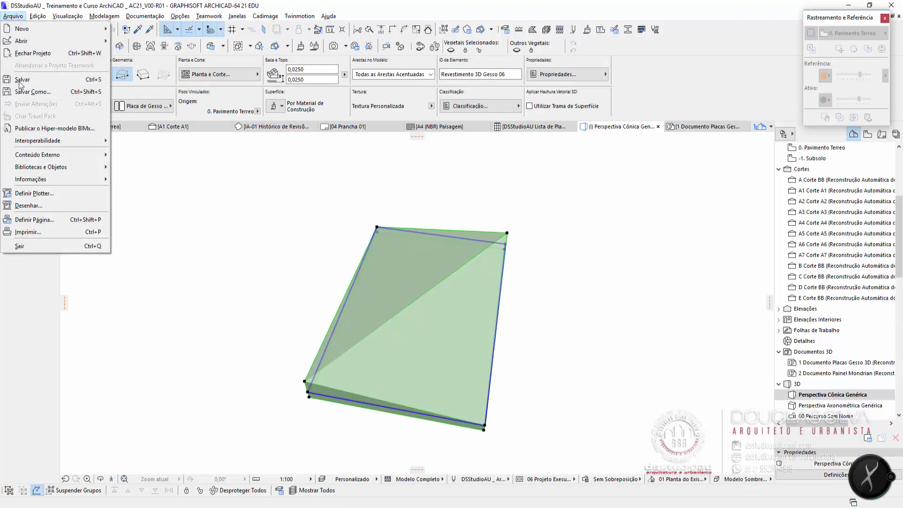
mouse_move(56, 167)
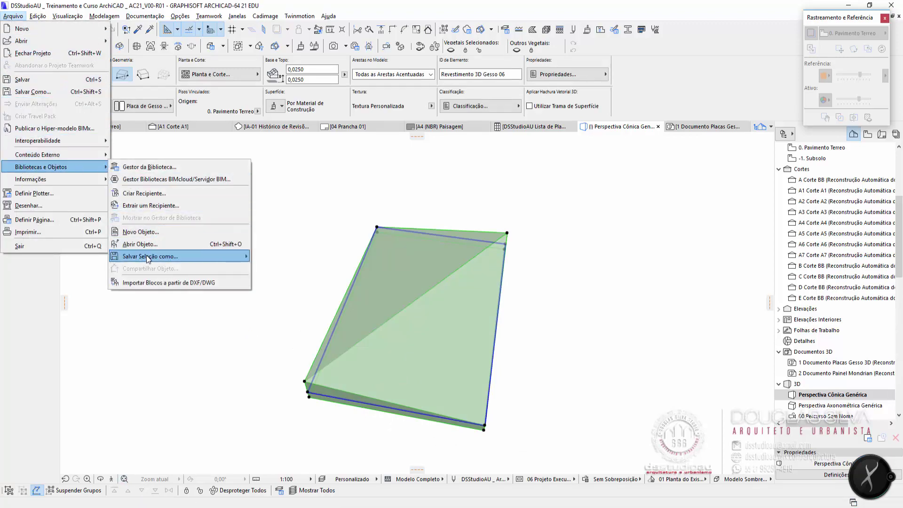
mouse_move(155, 257)
click(309, 444)
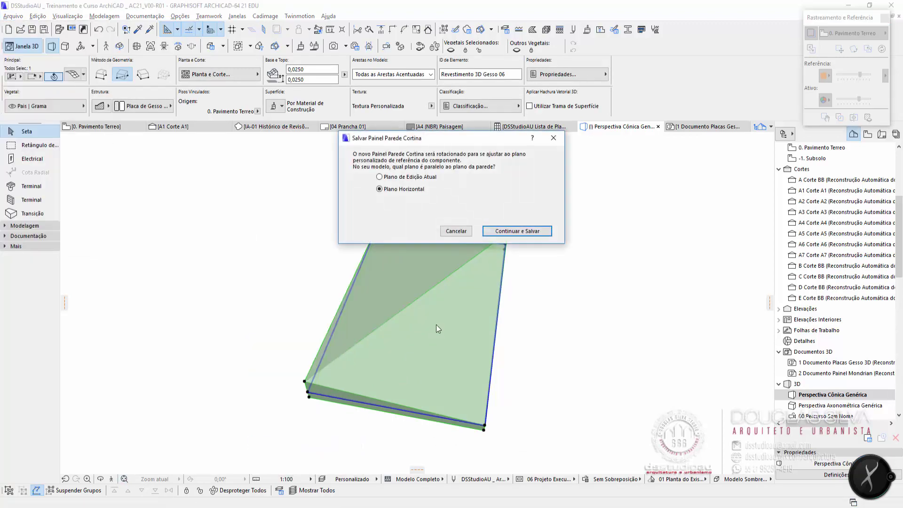
click(499, 230)
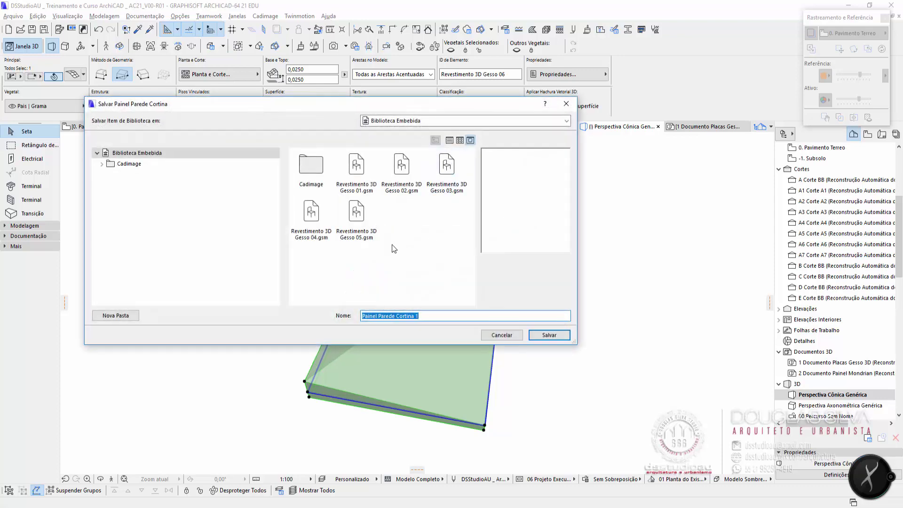
Step: Name the panel "Revestimento 3D Gesso 06.gsm" and save it in the Biblioteca Embebida
click(357, 219)
click(422, 316)
key(Delete)
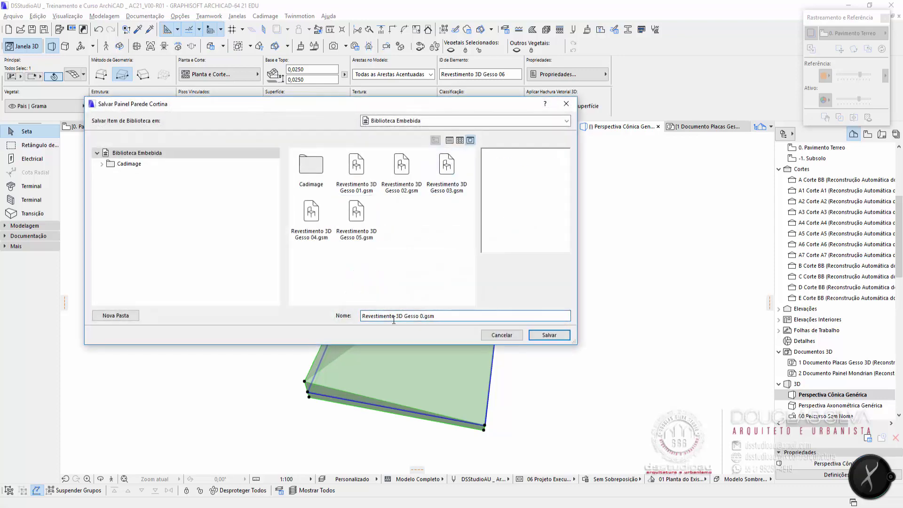
text(6)
click(549, 335)
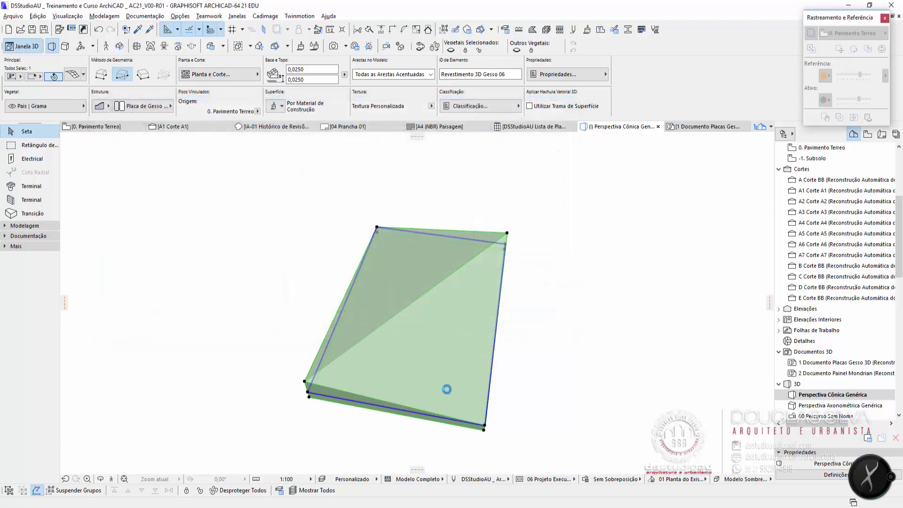
click(478, 417)
Step: Select the curtain wall at section marker A5 in the ground floor plan and open its settings
key(F2)
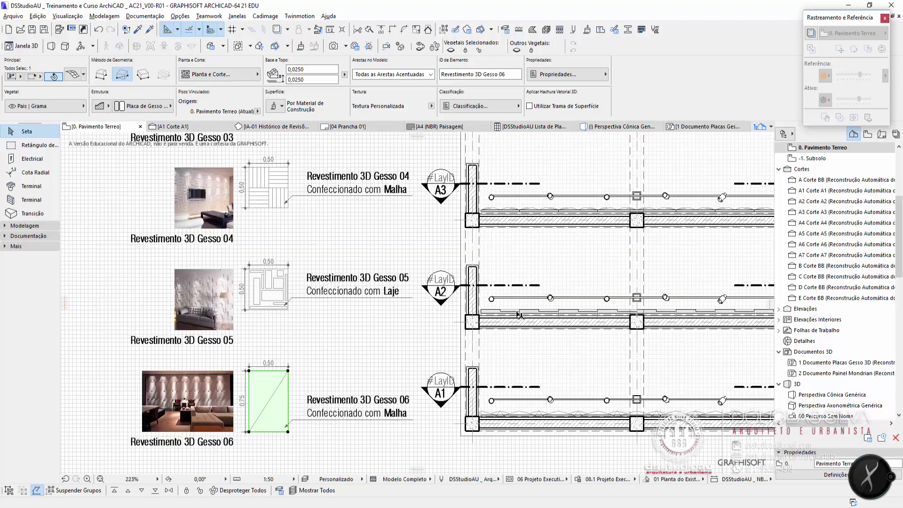
key(Escape)
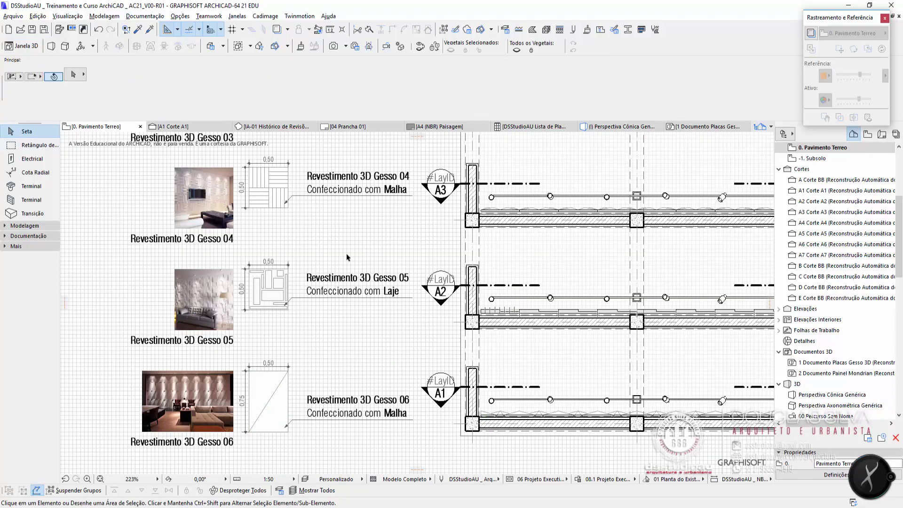
scroll(451, 277, down, 2)
middle_drag(450, 278, 379, 438)
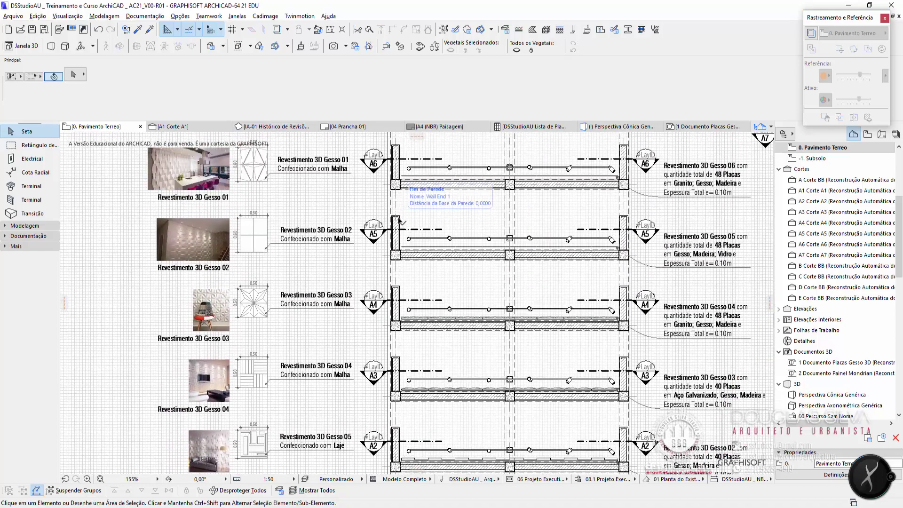
scroll(412, 242, up, 6)
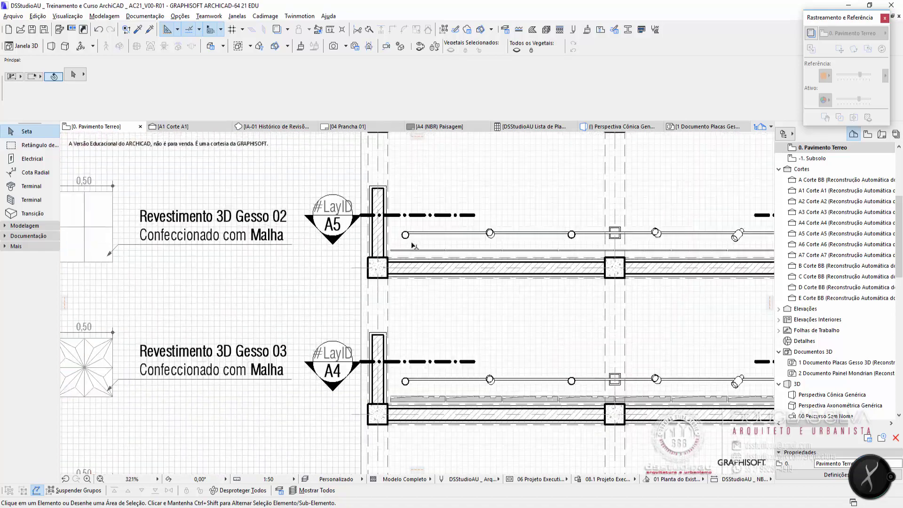
click(408, 258)
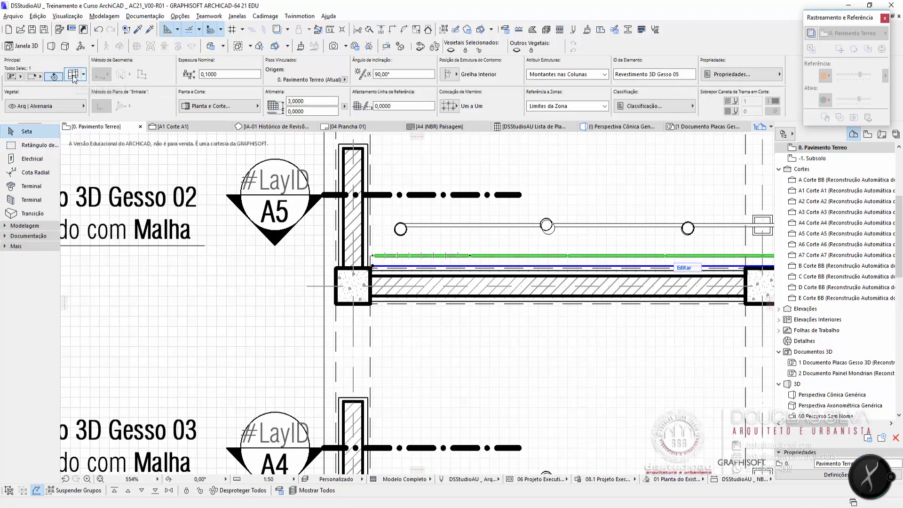
key(ctrl+t)
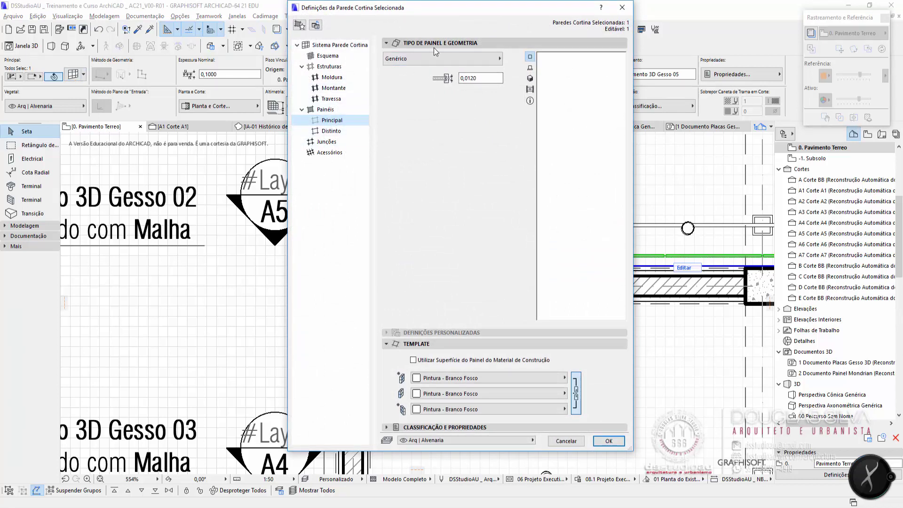
Step: Set the main panel type to Painel Personalizado PC 21 and choose Revestimento 3D Gesso 05 as its panel name
click(394, 60)
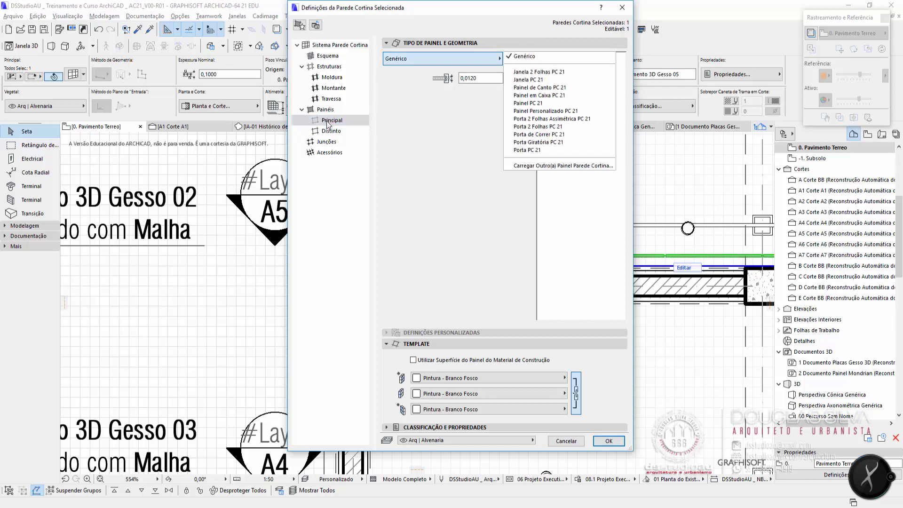
click(540, 112)
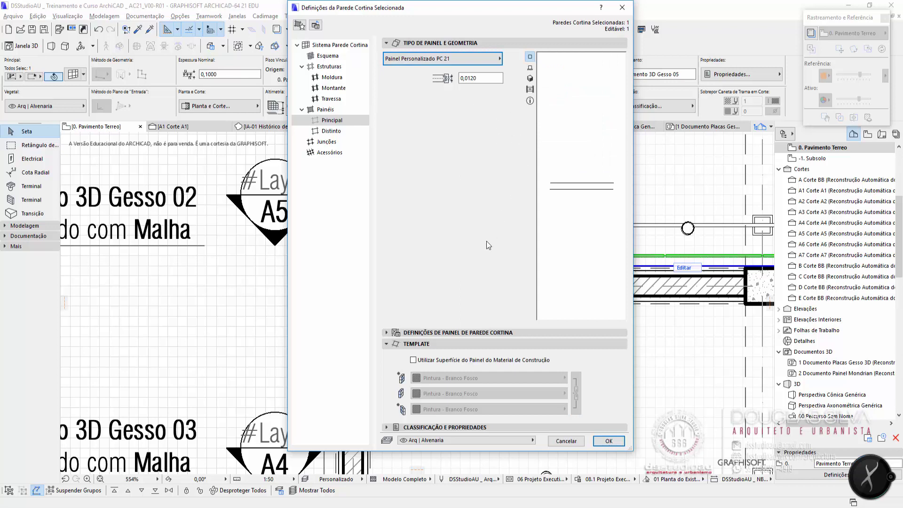
click(448, 333)
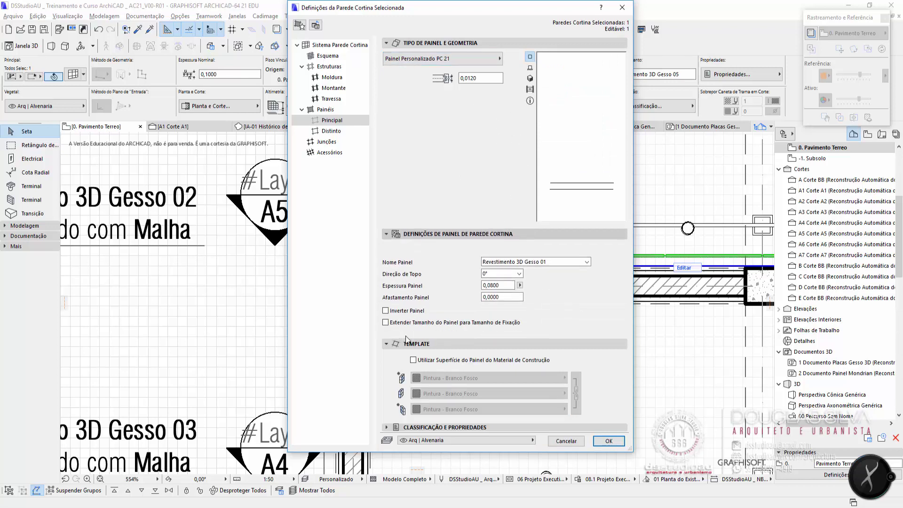
click(510, 262)
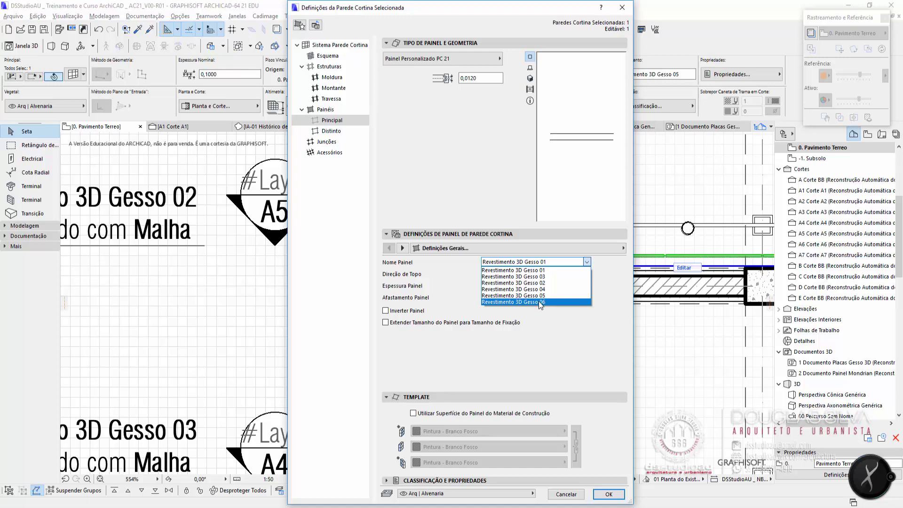
click(498, 297)
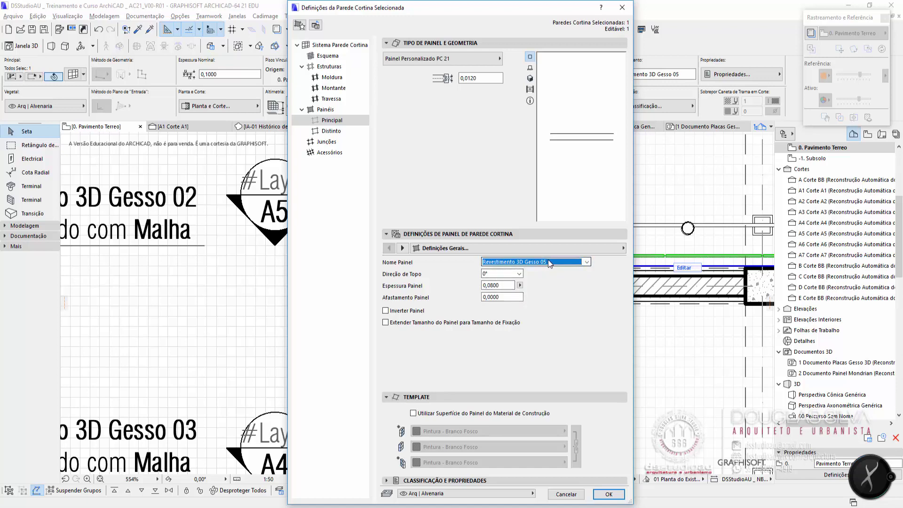
Step: Set the custom panel's thickness to 0,05
drag(492, 285, 542, 291)
text(5)
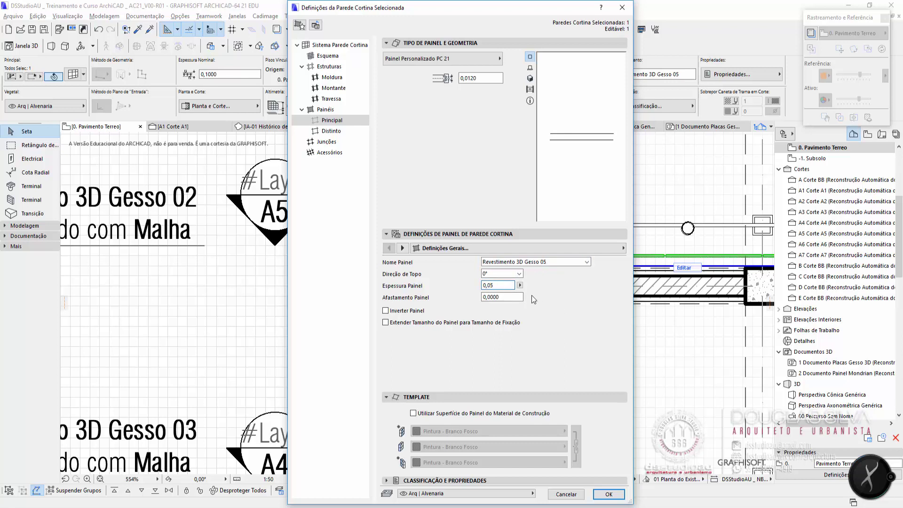
key(Tab)
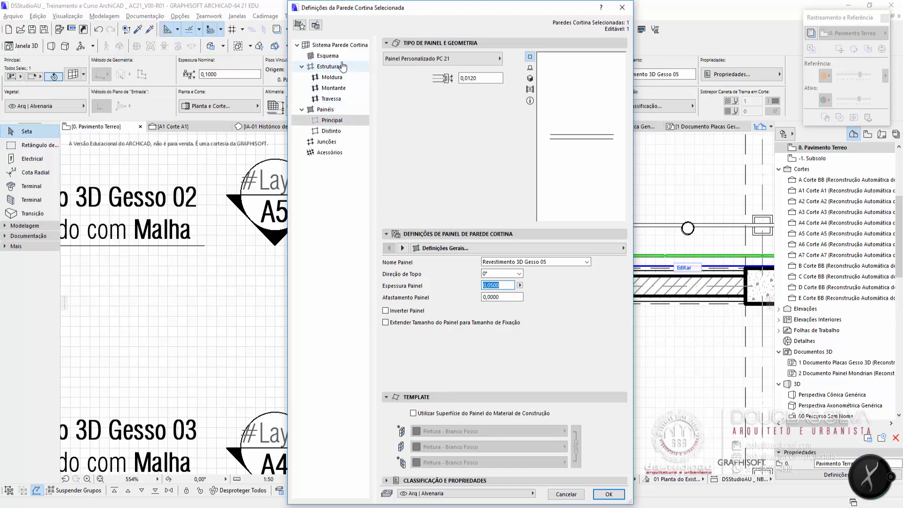
Step: Check the scheme's column width and row height, and apply the curtain wall settings
click(328, 56)
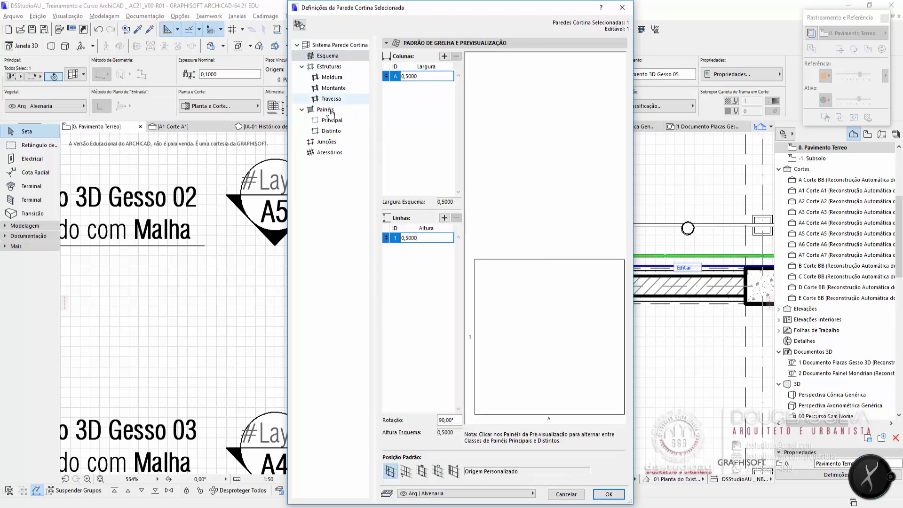
drag(424, 242, 363, 251)
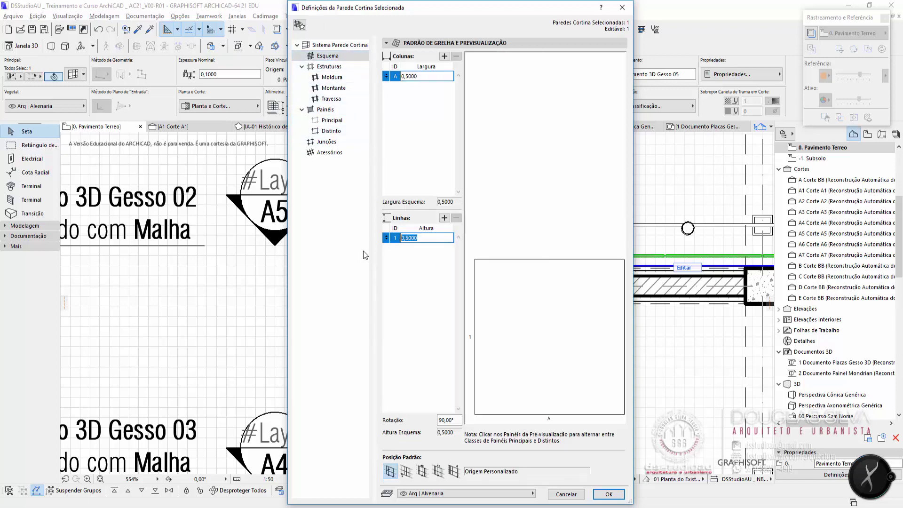
click(418, 76)
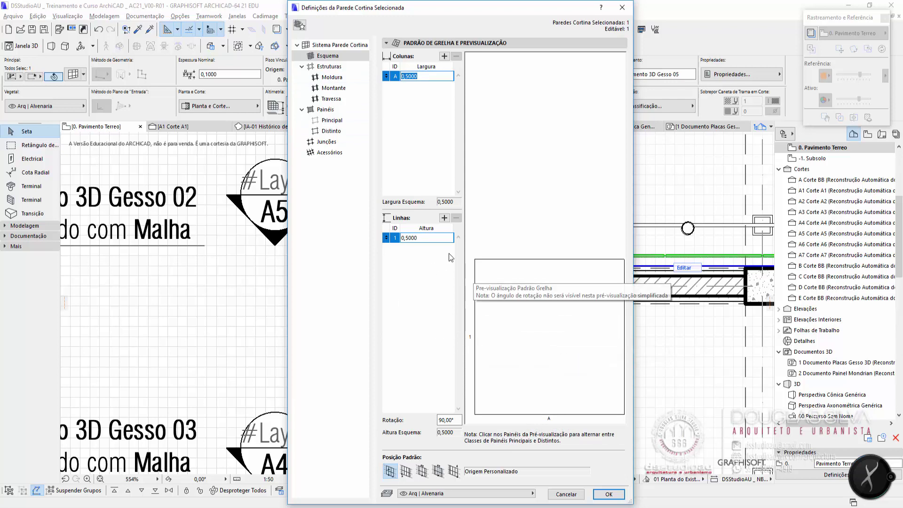
click(431, 239)
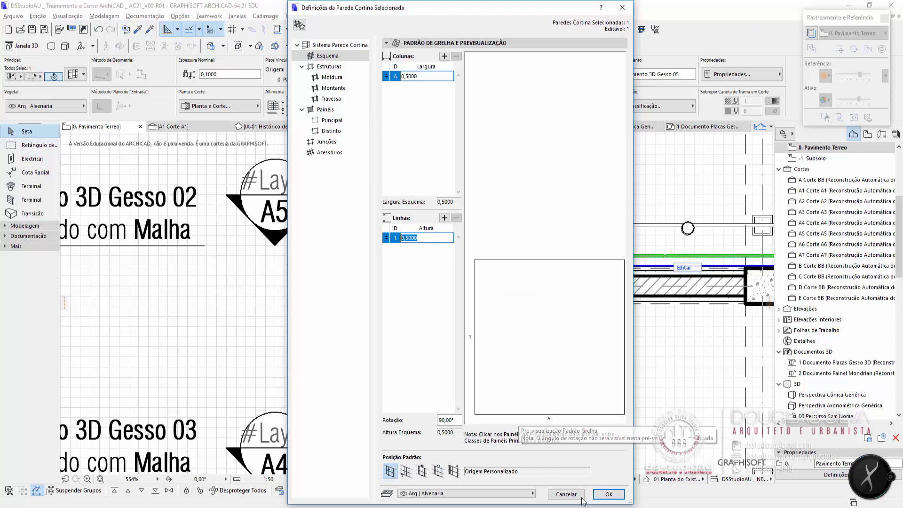
click(609, 494)
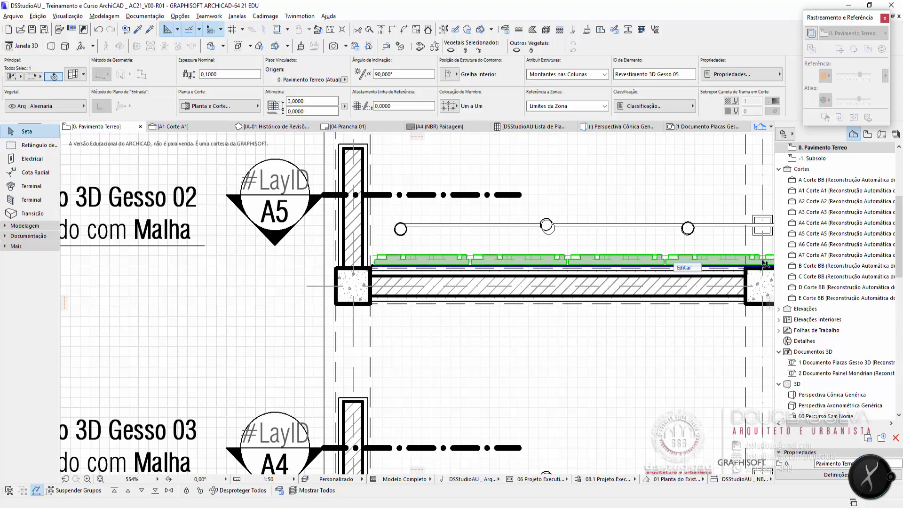
Step: Open section A5 and examine the wall's panel pattern and the cladding label beside it
double_click(800, 237)
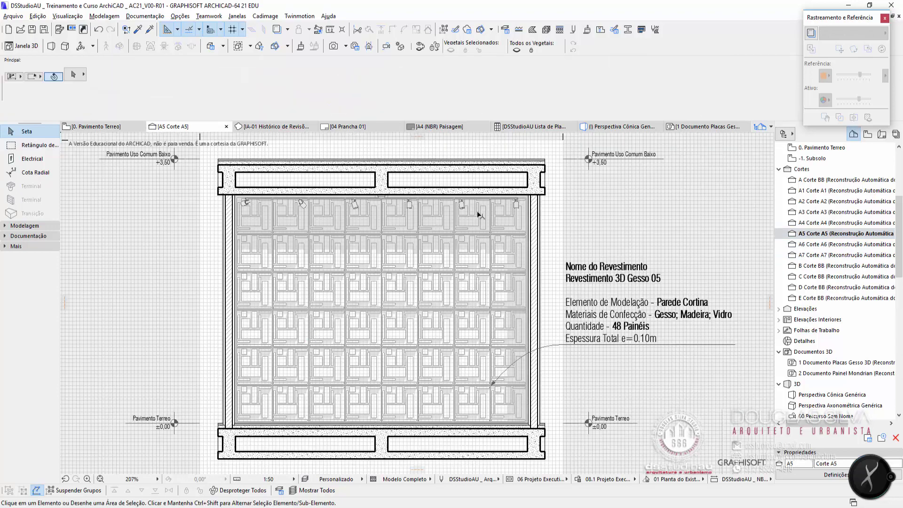
scroll(385, 301, up, 5)
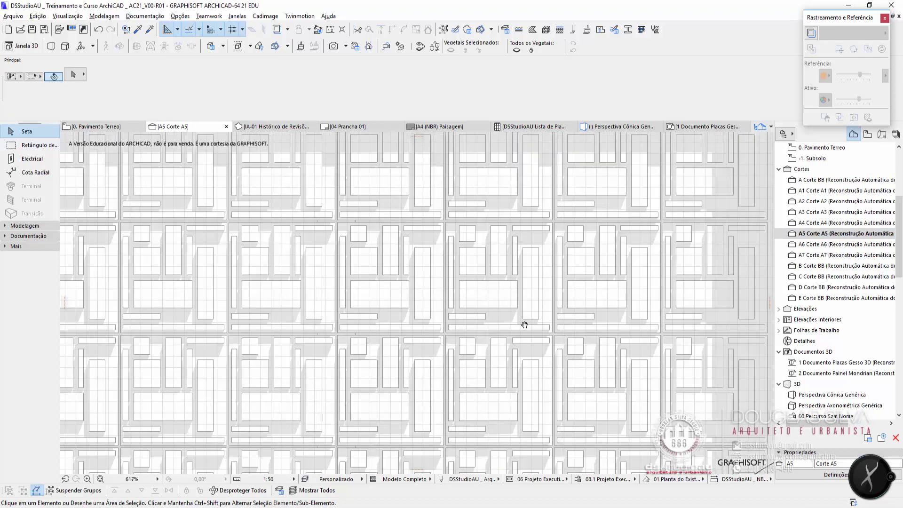
middle_drag(522, 323, 304, 310)
scroll(305, 309, down, 4)
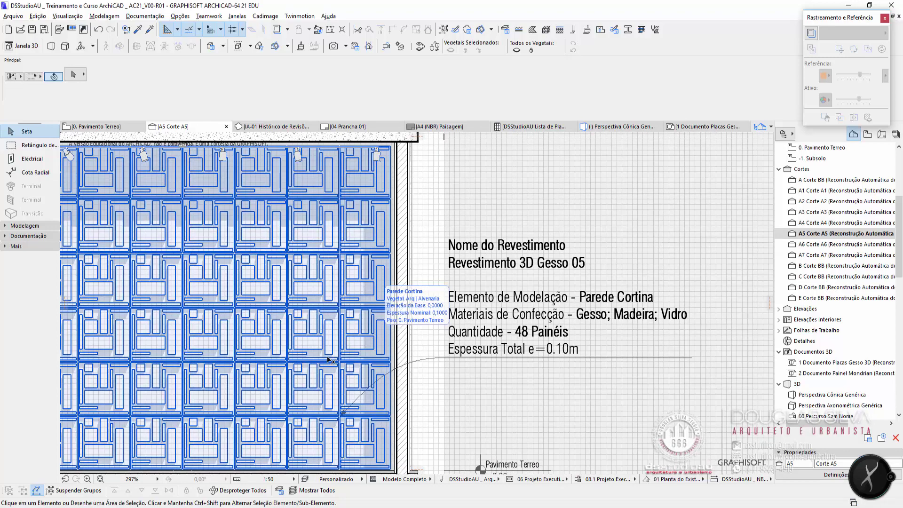
mouse_move(325, 363)
middle_down()
mouse_move(369, 337)
mouse_move(475, 326)
middle_up()
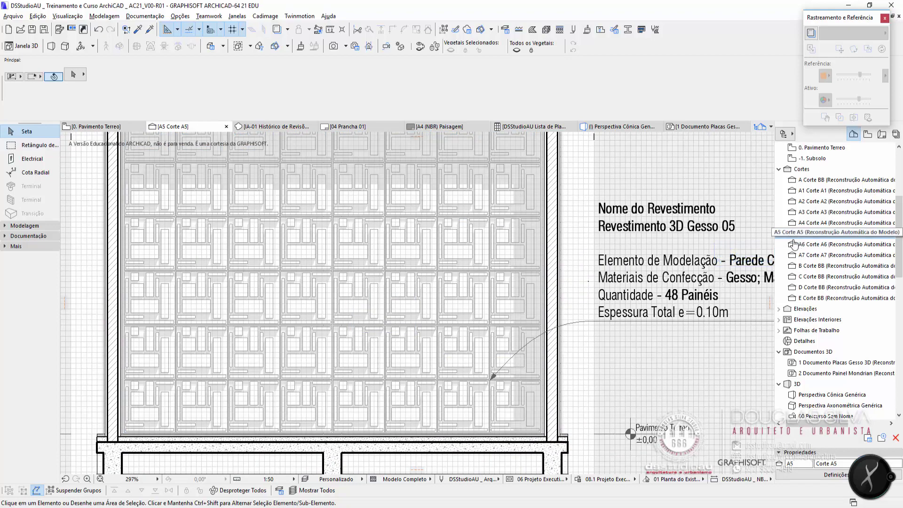
click(718, 192)
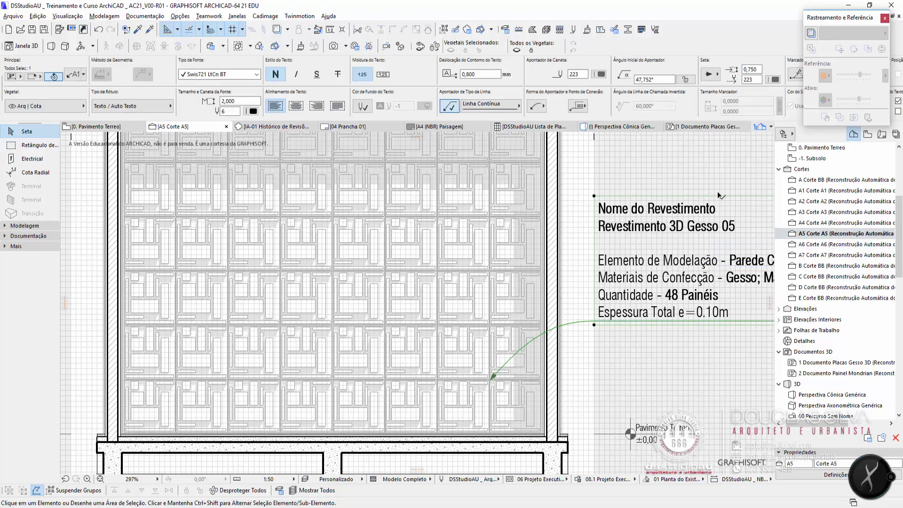
click(692, 165)
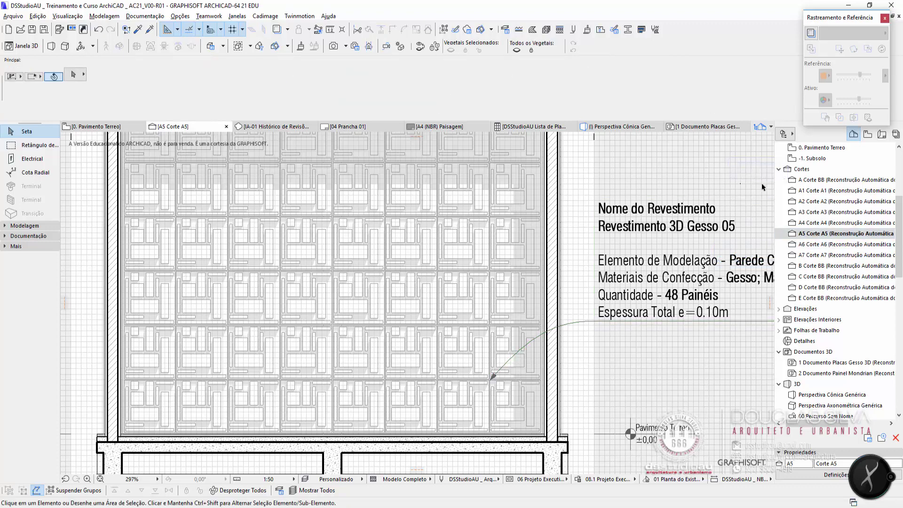
Step: Open the ground floor plan and examine the reference drawings and dimensions of the Revestimento 3D Gesso 05 and 06 panels
double_click(826, 148)
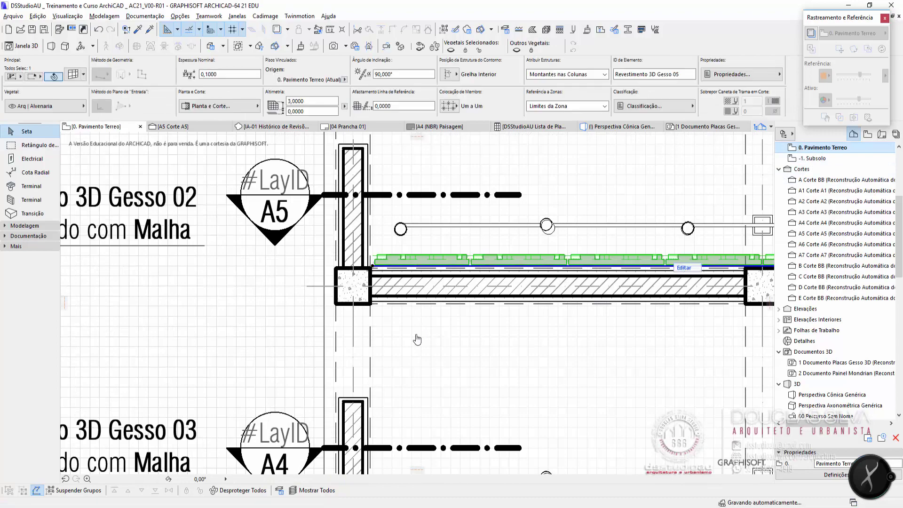
scroll(426, 329, down, 4)
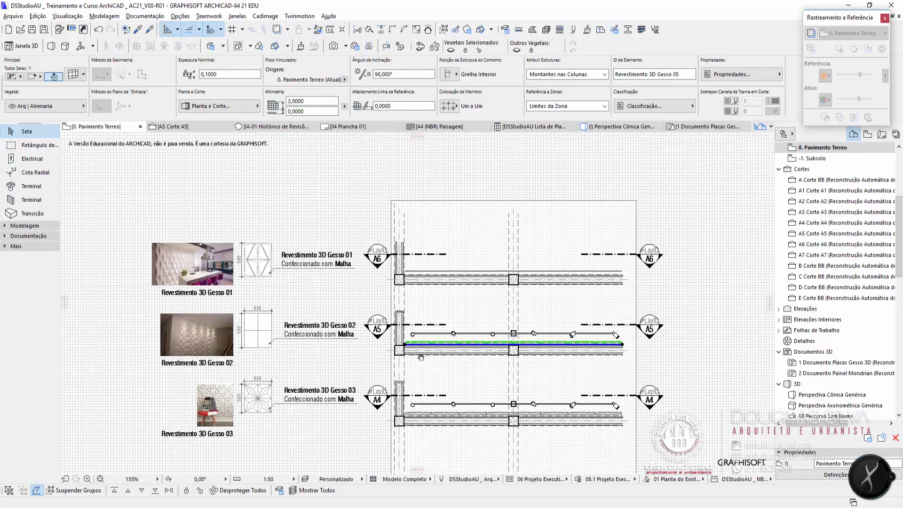
click(413, 272)
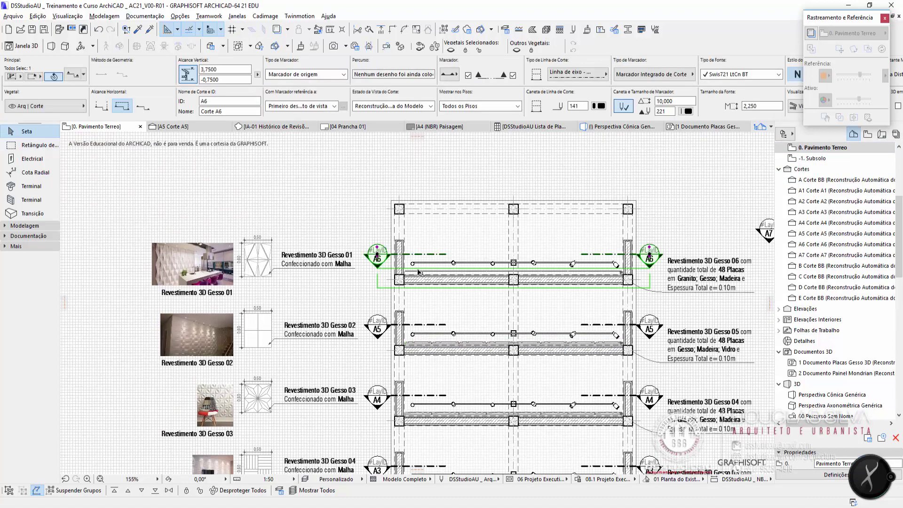
middle_drag(370, 427, 414, 247)
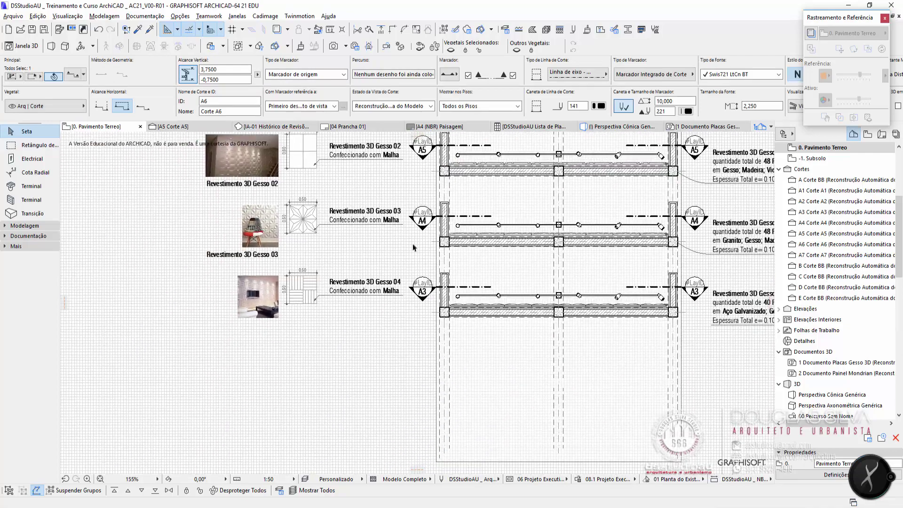
middle_drag(334, 425, 352, 347)
scroll(339, 282, up, 6)
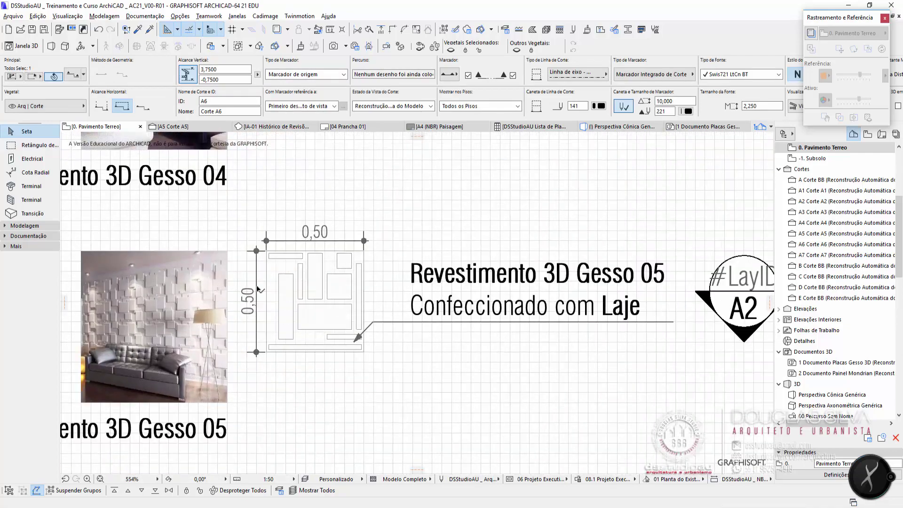
middle_drag(327, 372, 334, 207)
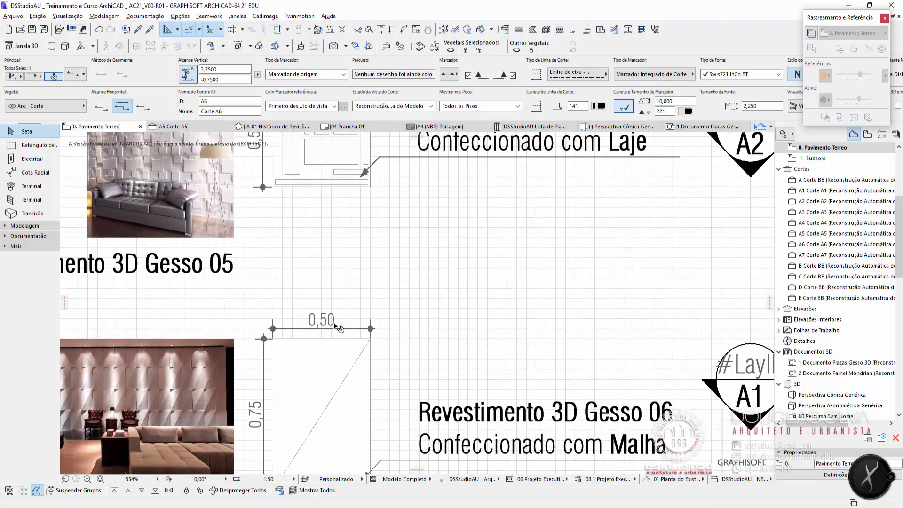
middle_drag(286, 388, 325, 298)
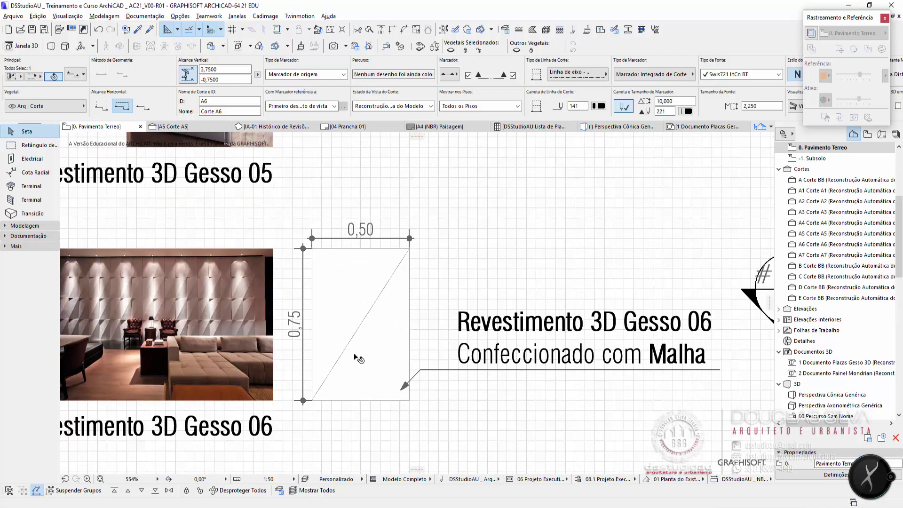
scroll(484, 305, down, 5)
scroll(457, 202, up, 5)
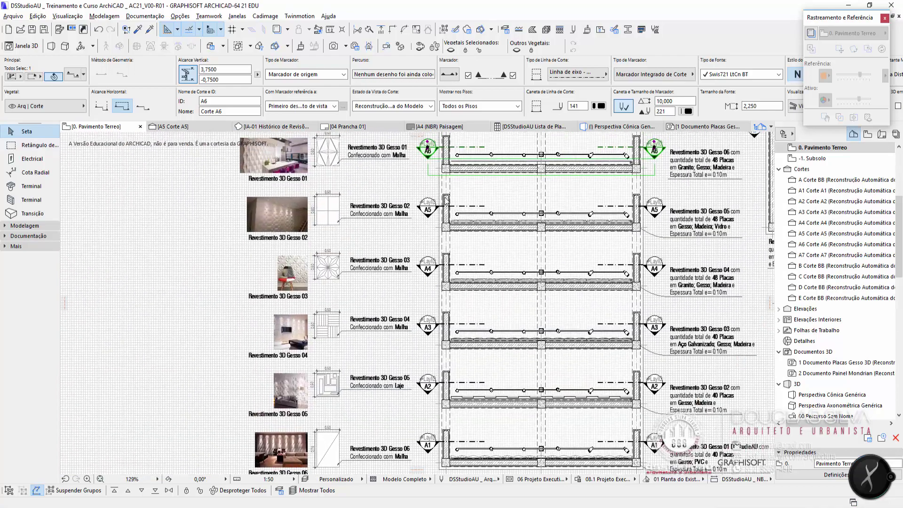
Step: Open the settings of the curtain wall beside section A6 and set its scheme row height to 0,75
click(458, 201)
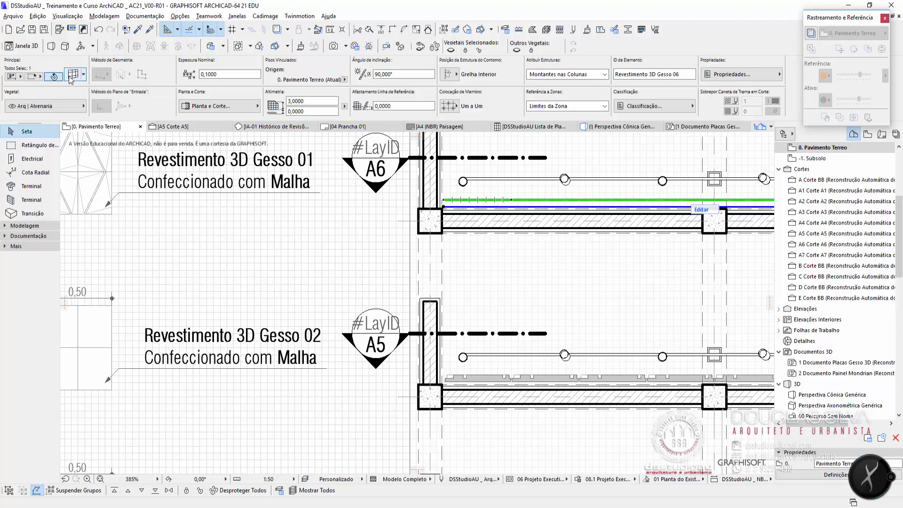
key(ctrl+t)
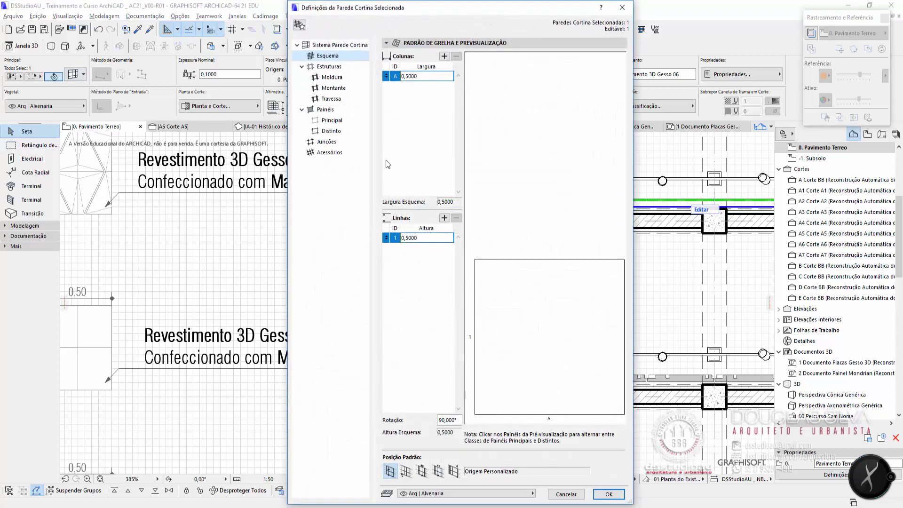
click(422, 76)
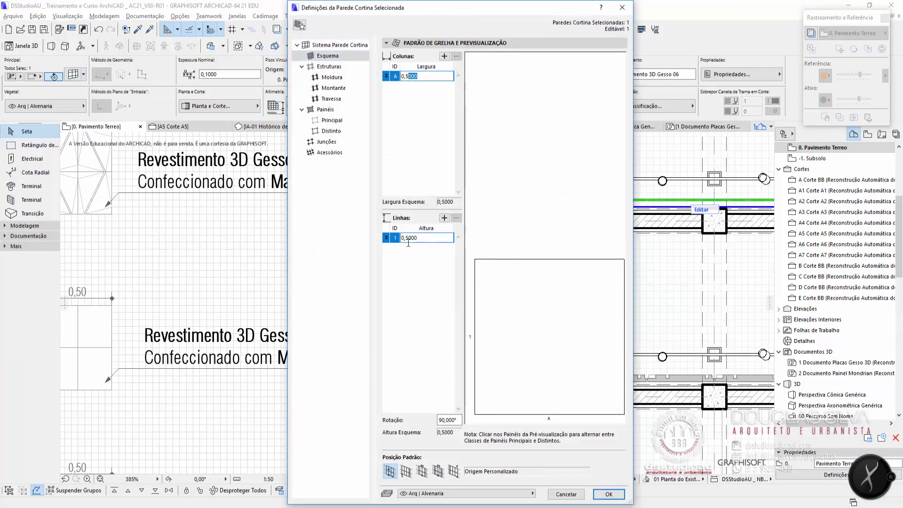
click(426, 238)
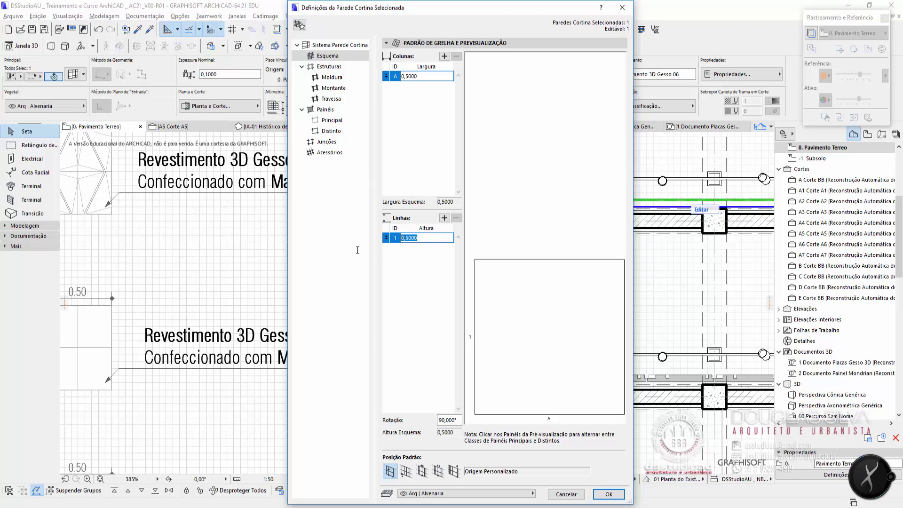
text(0,)
key(Return)
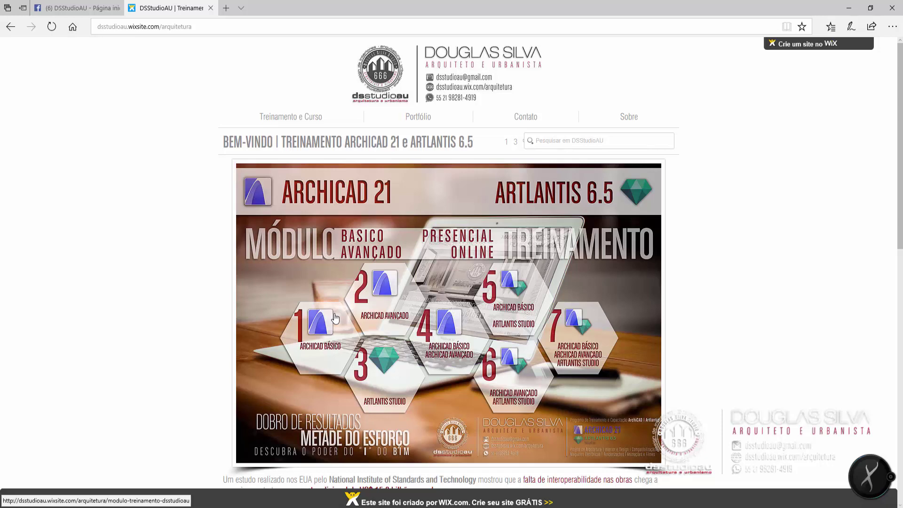
Step: Switch to the web browser and look through the DSStudioAU training website and its Facebook page
scroll(335, 318, down, 10)
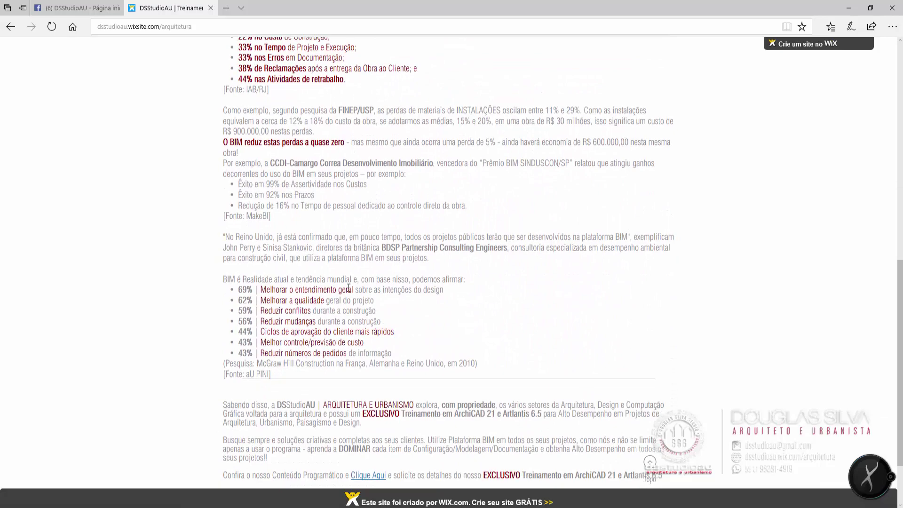
scroll(349, 288, up, 10)
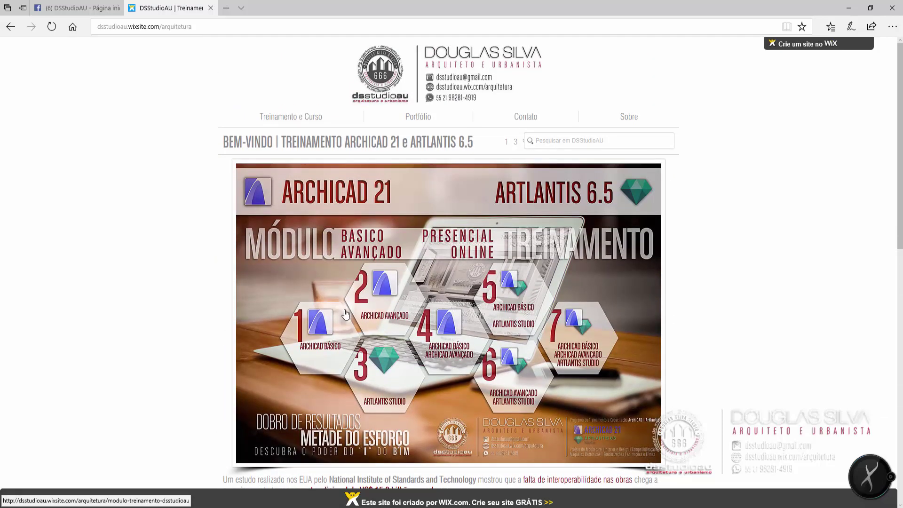
mouse_move(301, 122)
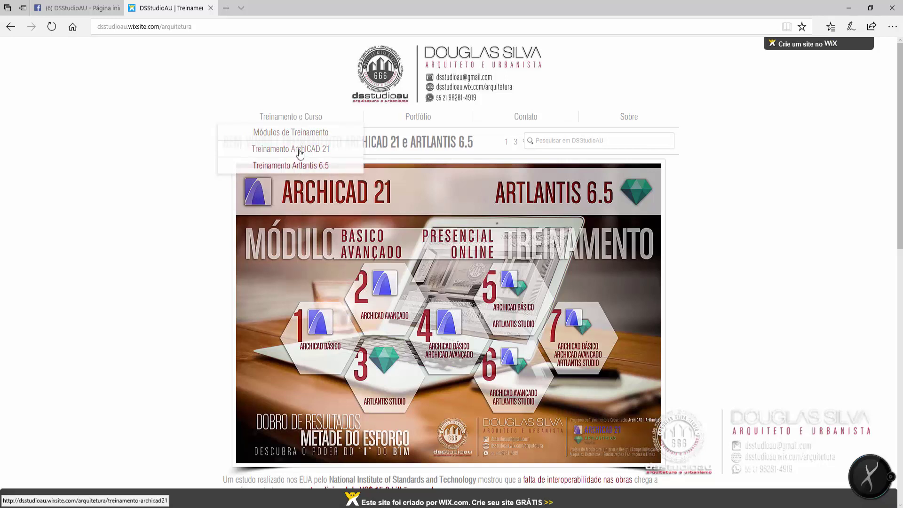
mouse_move(418, 118)
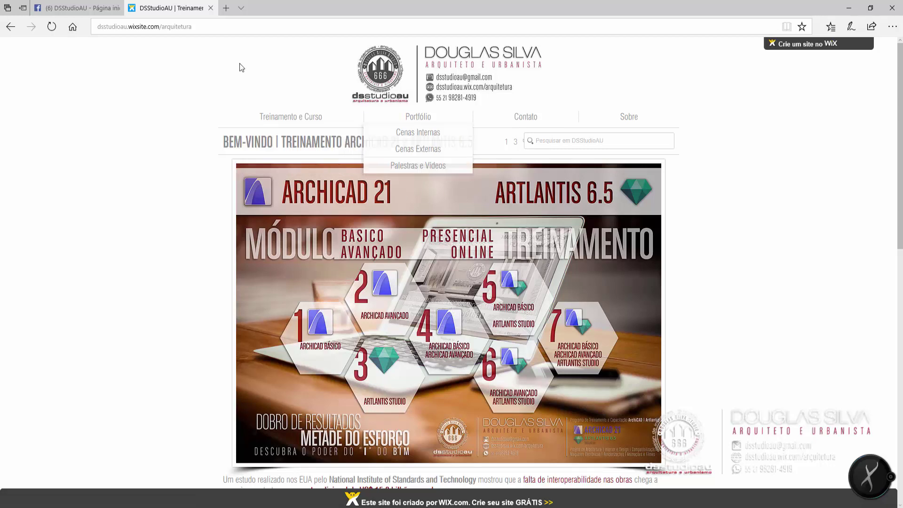
click(82, 9)
scroll(381, 313, down, 15)
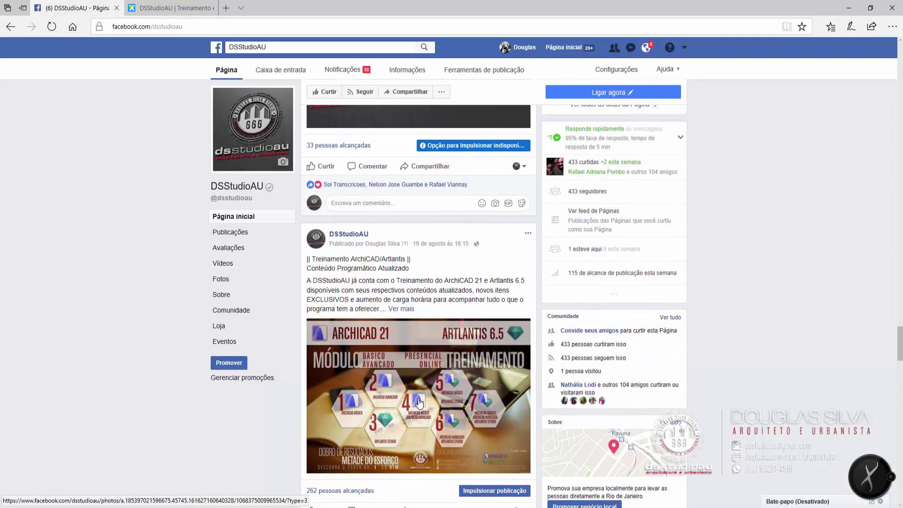
scroll(419, 401, up, 8)
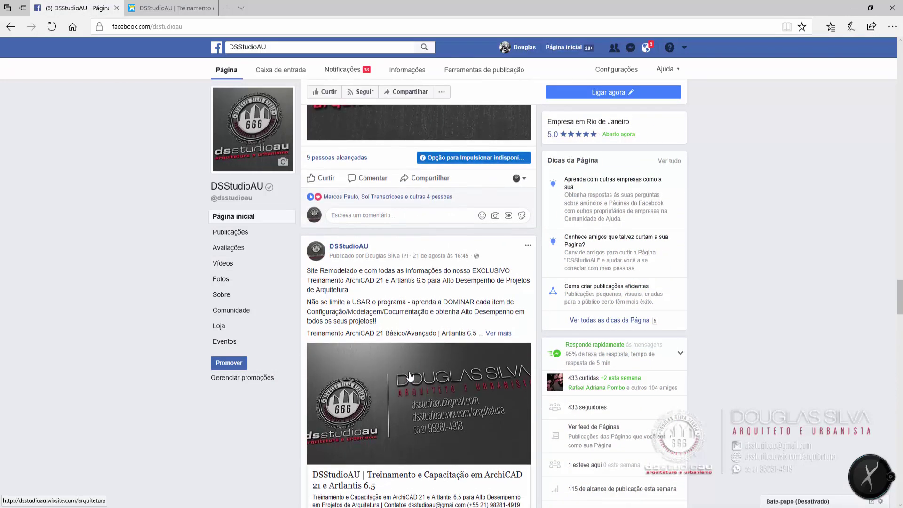
scroll(397, 325, up, 1)
scroll(396, 322, up, 10)
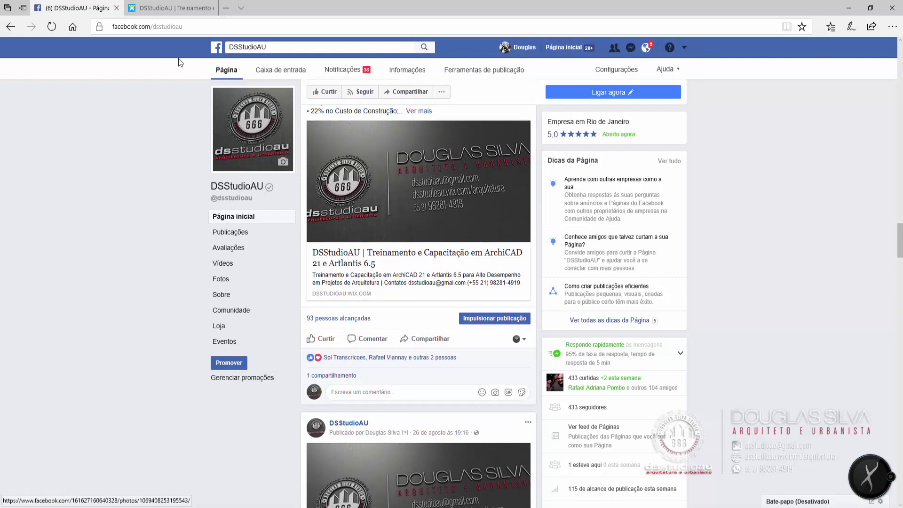
click(185, 11)
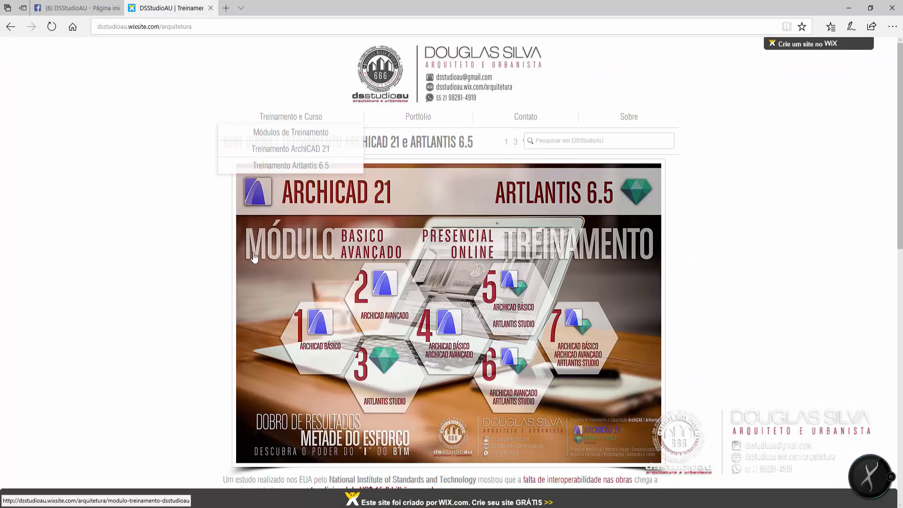
scroll(158, 262, down, 10)
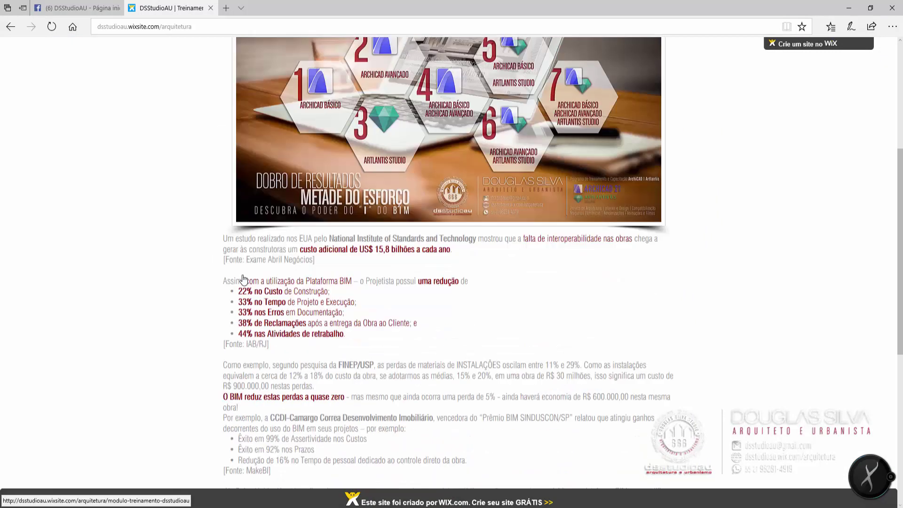
scroll(364, 313, up, 10)
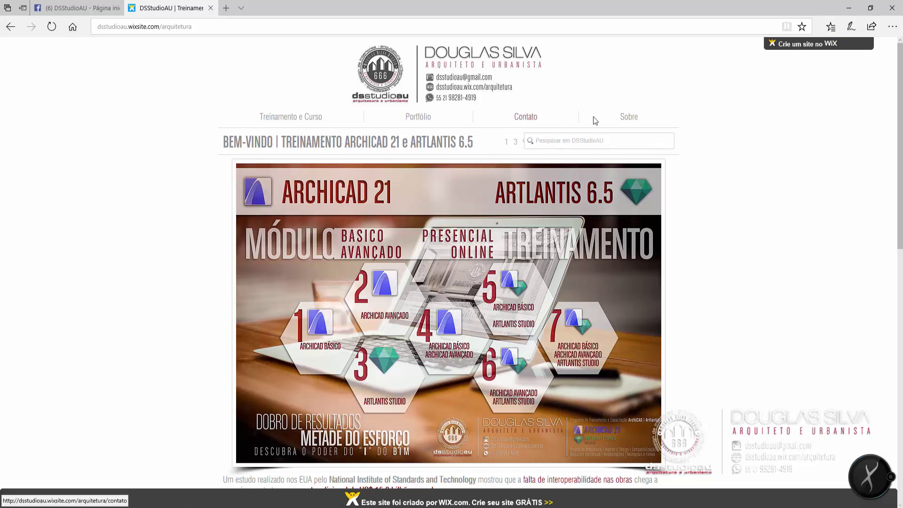
click(523, 130)
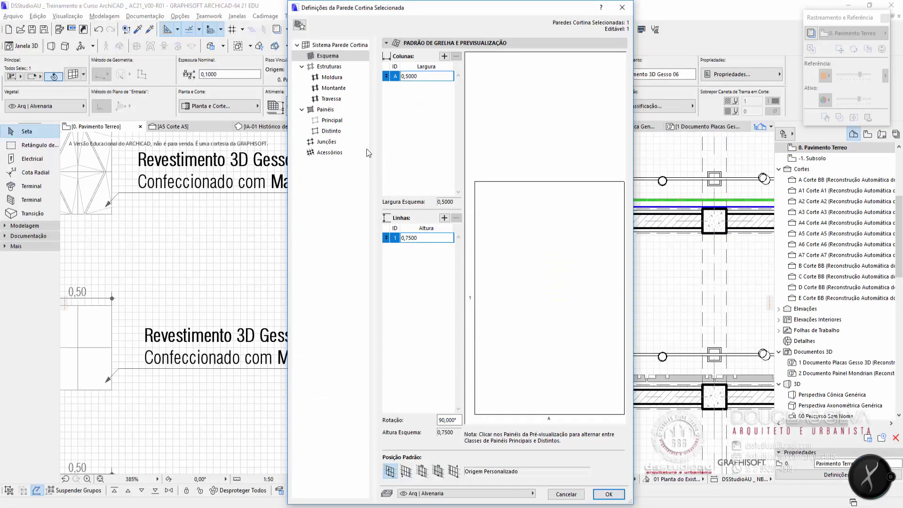
Step: Return to ArchiCAD and check the column width and row height in the curtain wall's scheme
click(324, 56)
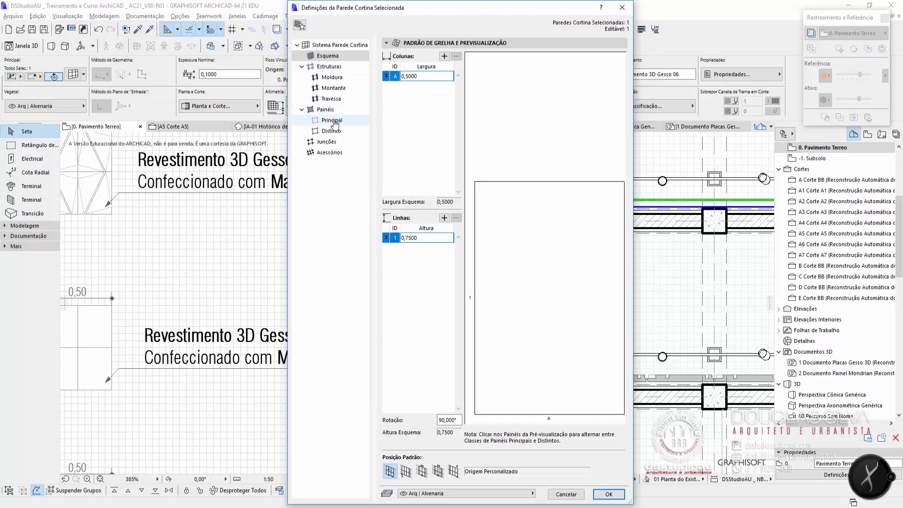
click(335, 124)
click(333, 57)
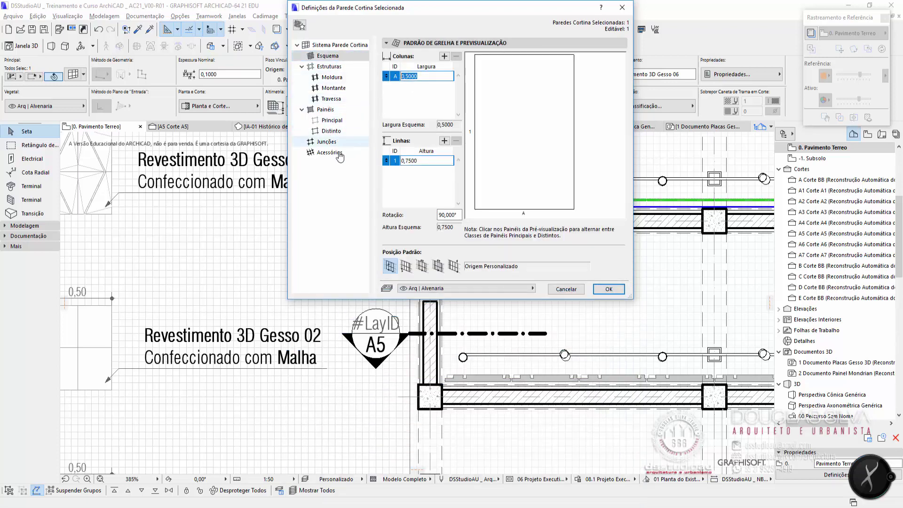
click(424, 159)
double_click(423, 159)
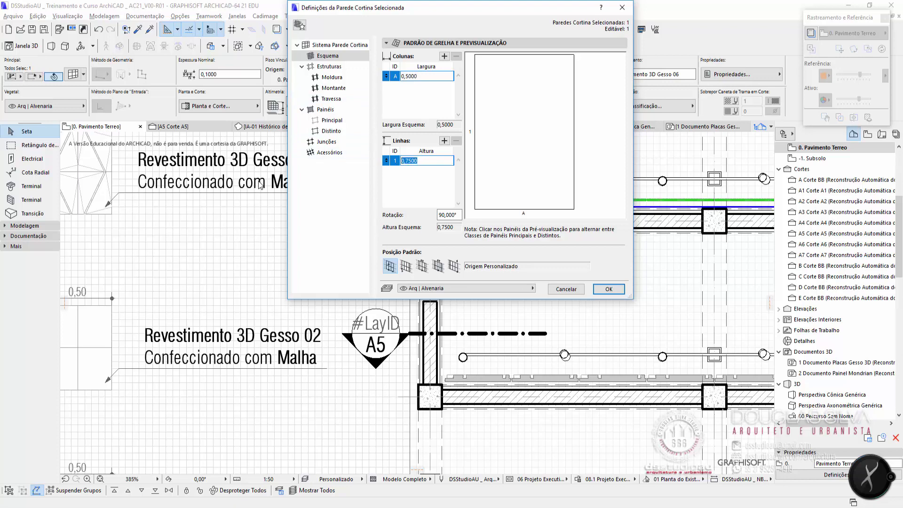
Step: Set the main panel type to Painel Personalizado PC 21 and choose Revestimento 3D Gesso 06 as its panel name
click(333, 120)
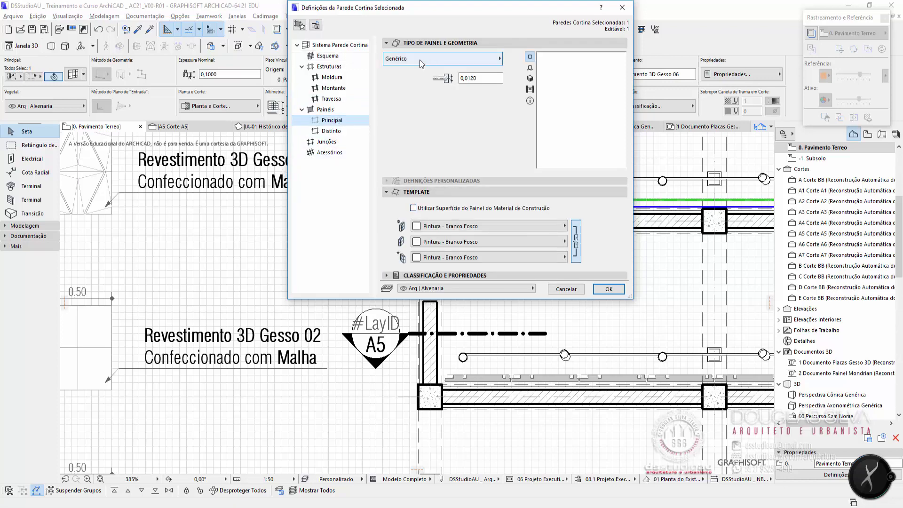
click(414, 64)
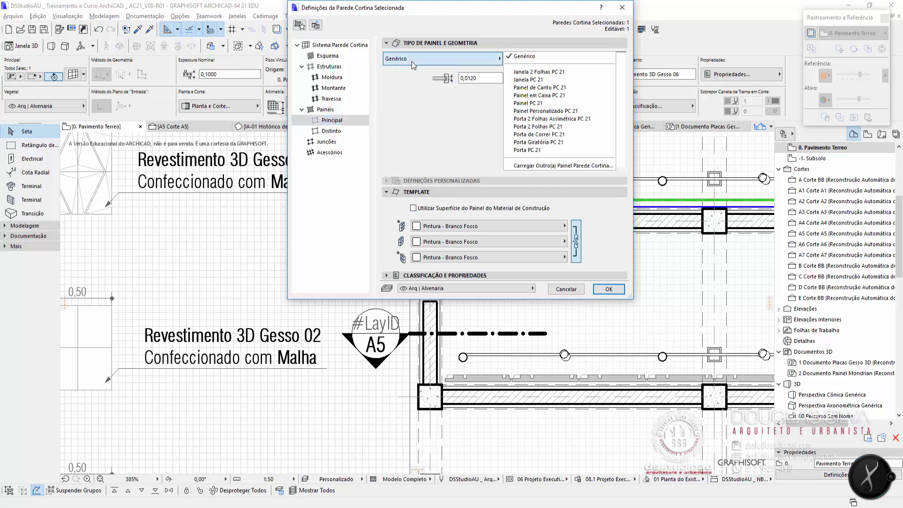
click(550, 111)
click(489, 180)
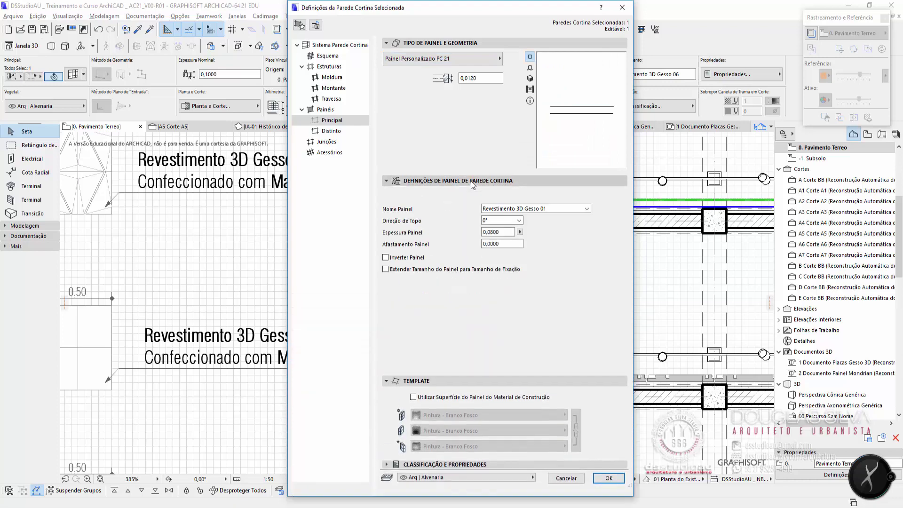
click(515, 209)
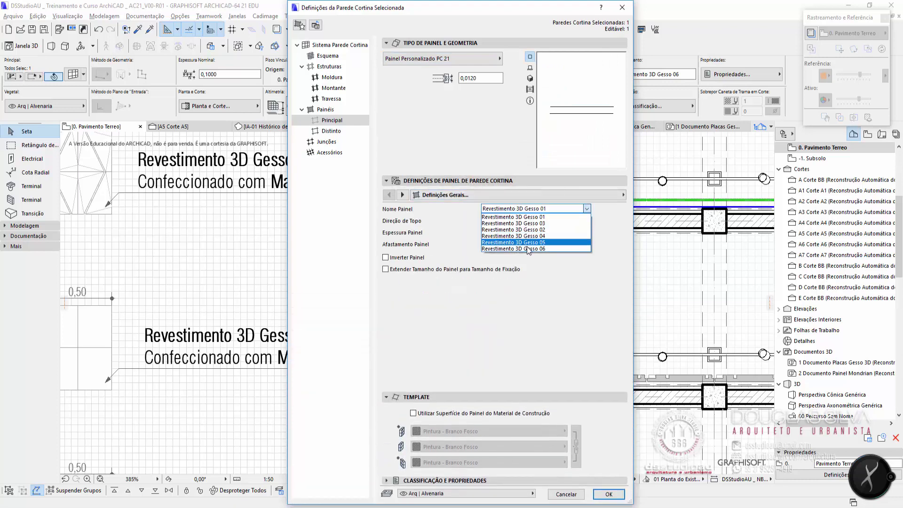
click(512, 246)
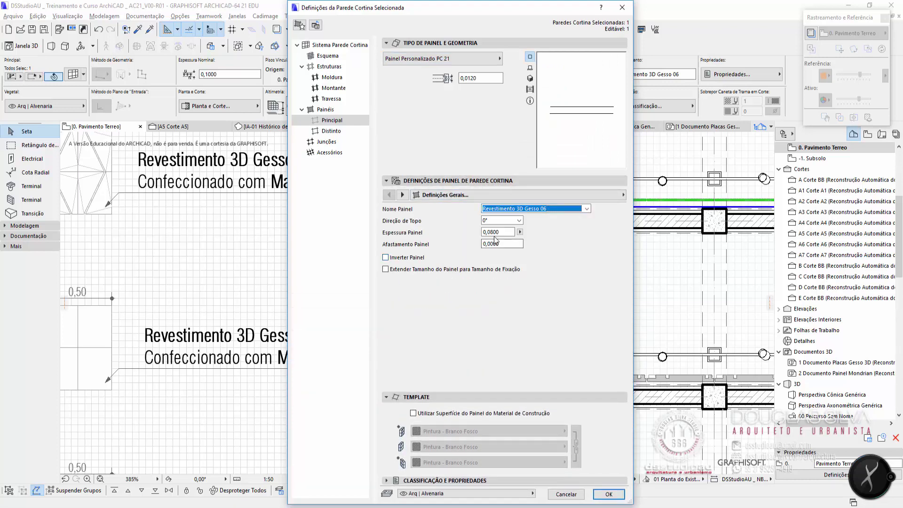
Step: Set the custom panel's thickness to 0,05 and apply the curtain wall settings
drag(491, 232, 578, 230)
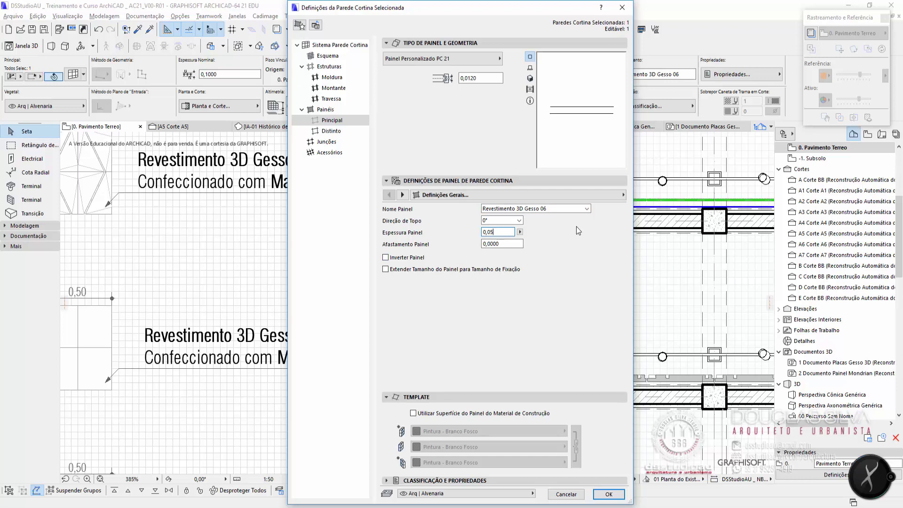
text(5)
click(608, 495)
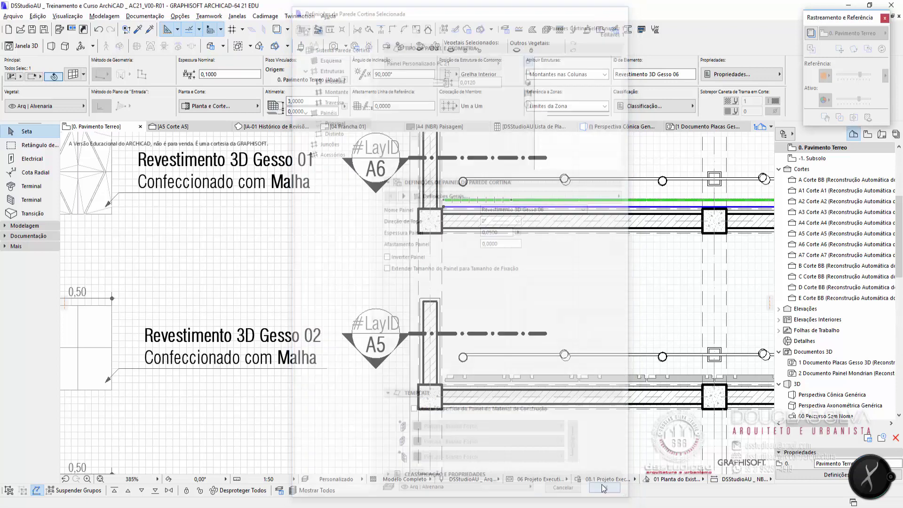
scroll(493, 219, up, 5)
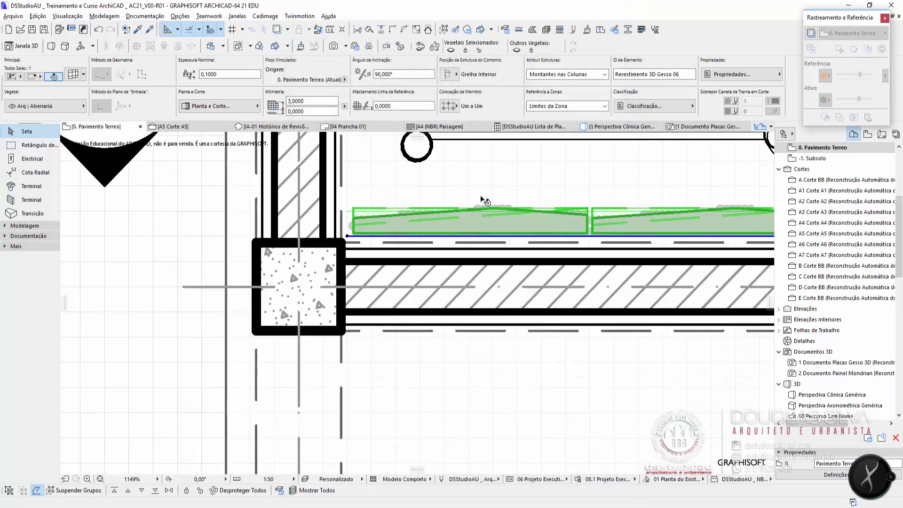
Step: Open section A6 Corte A6, followed by the 3D document 1 Documento Placas Gesso 3D
scroll(585, 262, down, 4)
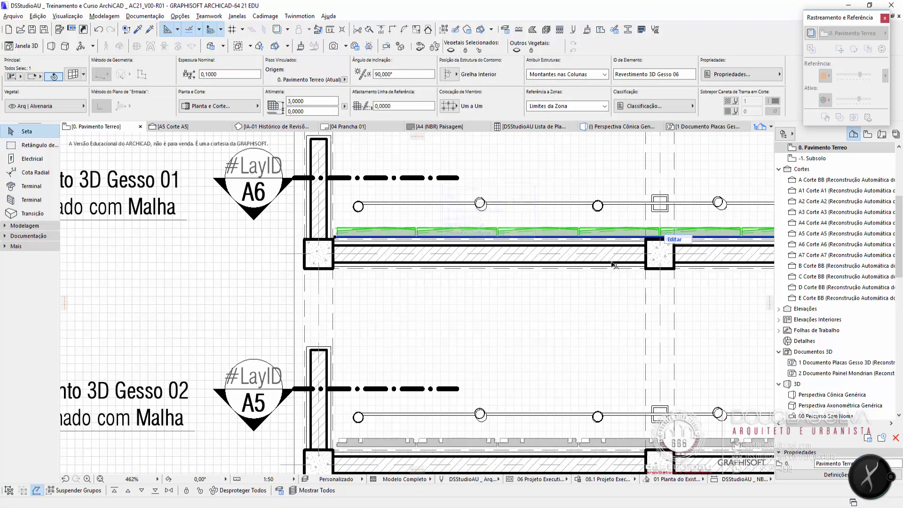
double_click(812, 249)
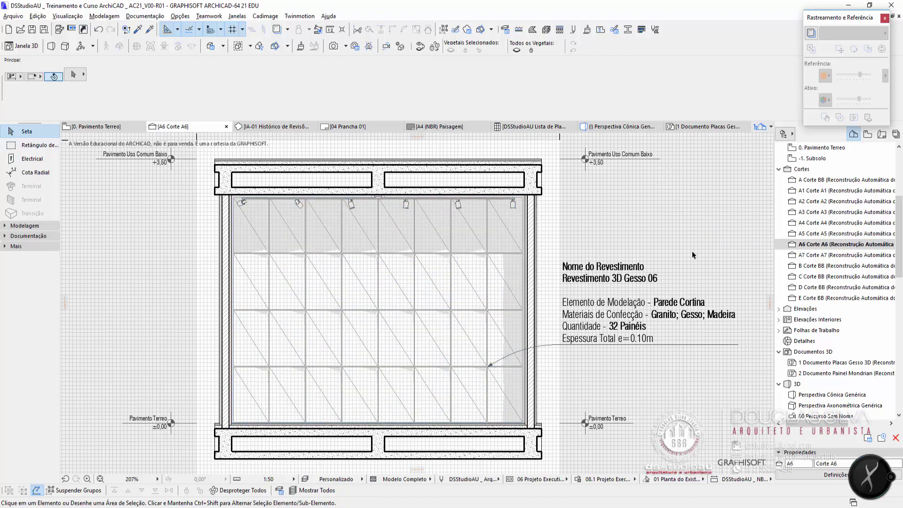
double_click(828, 363)
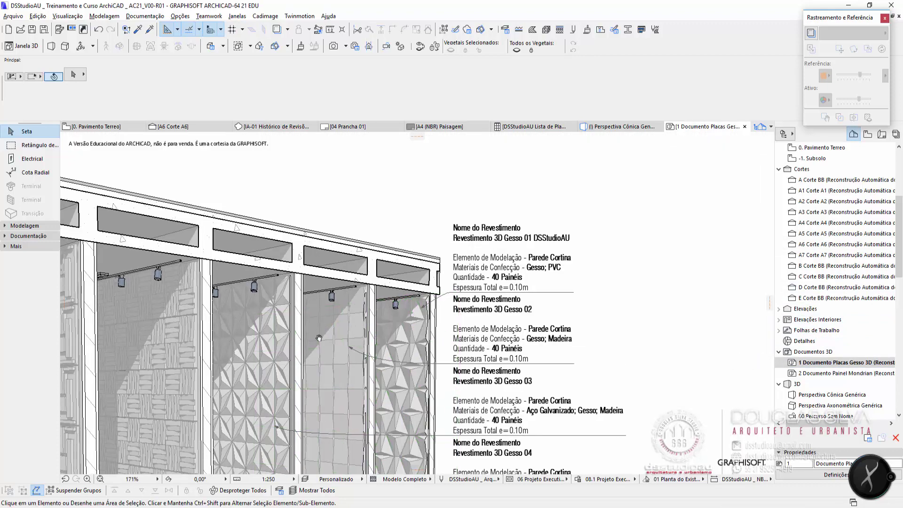
Step: Examine the six plaster panel bays and their cladding labels, Revestimento 3D Gesso 01 to 06, in the 3D document
scroll(560, 277, up, 6)
scroll(400, 276, down, 2)
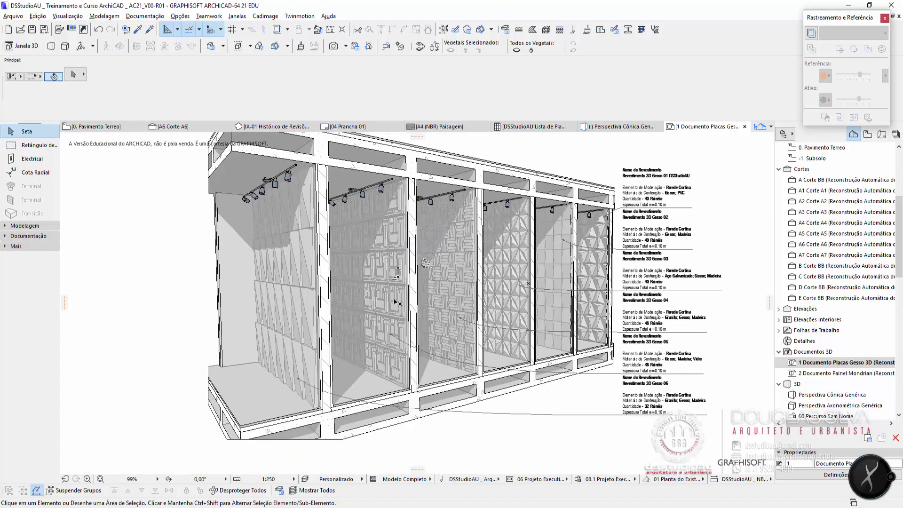
scroll(389, 302, up, 1)
scroll(425, 290, up, 4)
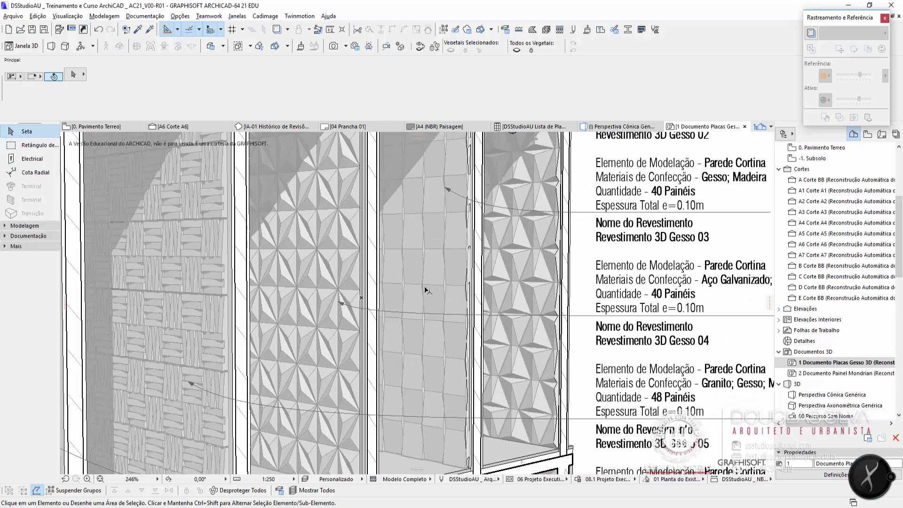
middle_drag(425, 291, 589, 242)
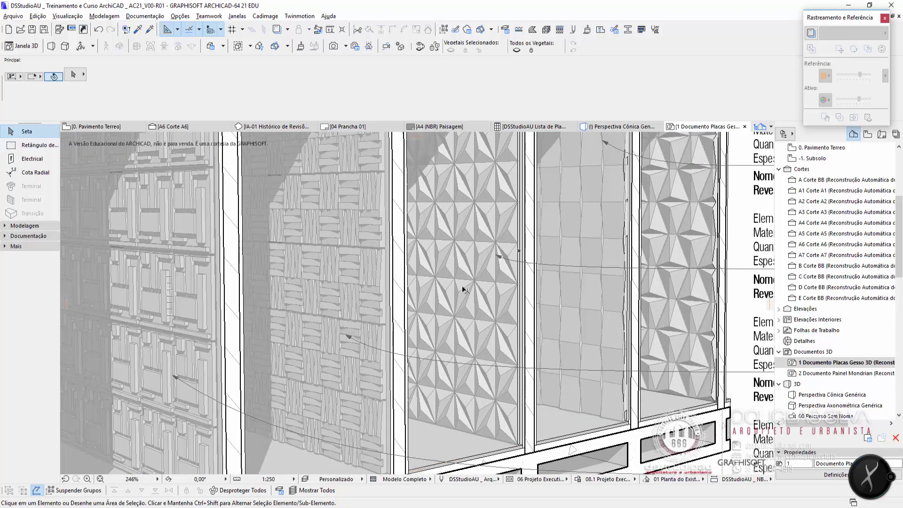
scroll(557, 226, down, 3)
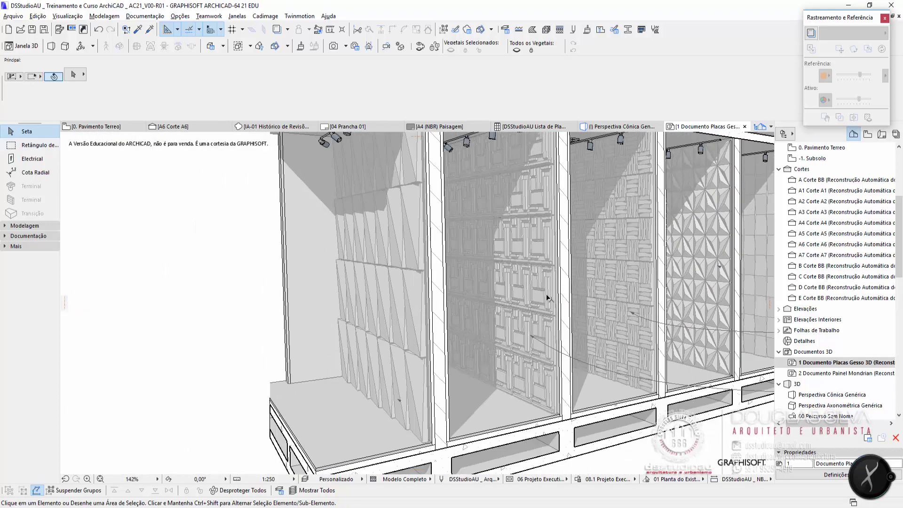
middle_drag(548, 297, 556, 343)
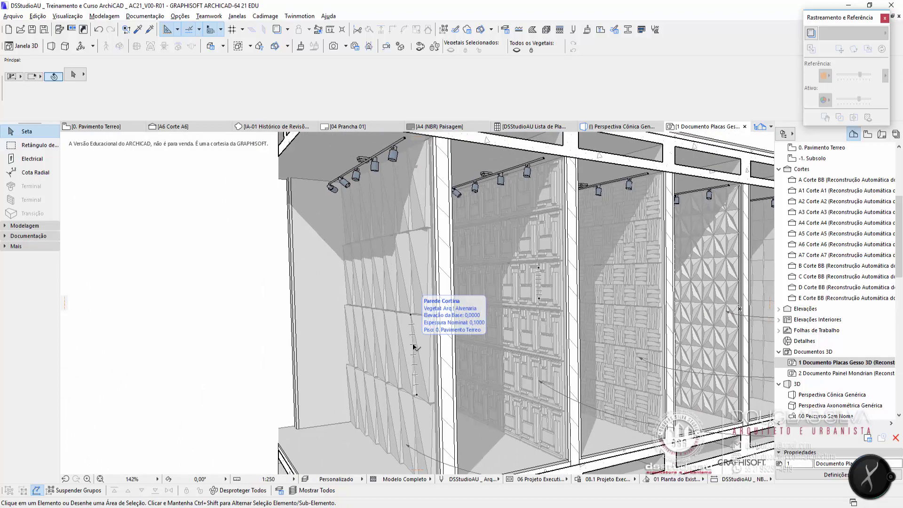
scroll(627, 320, down, 5)
middle_drag(627, 320, 433, 322)
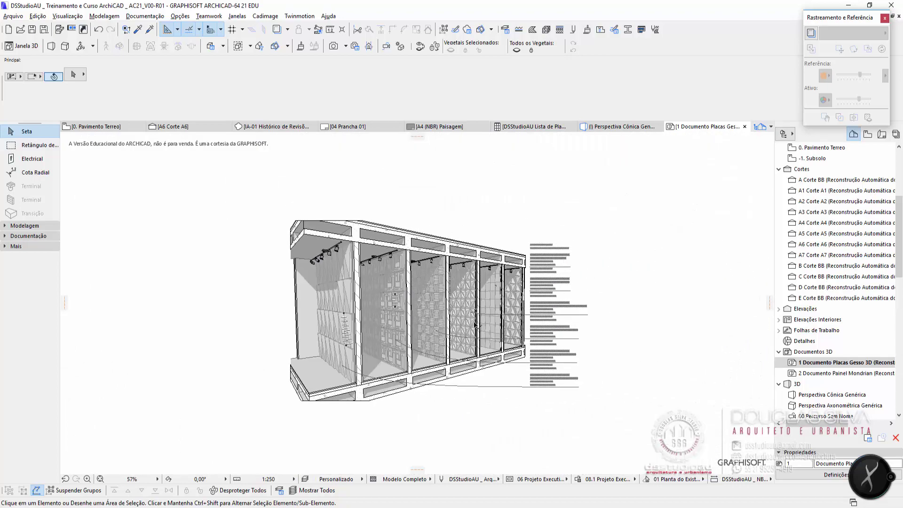
scroll(564, 391, up, 8)
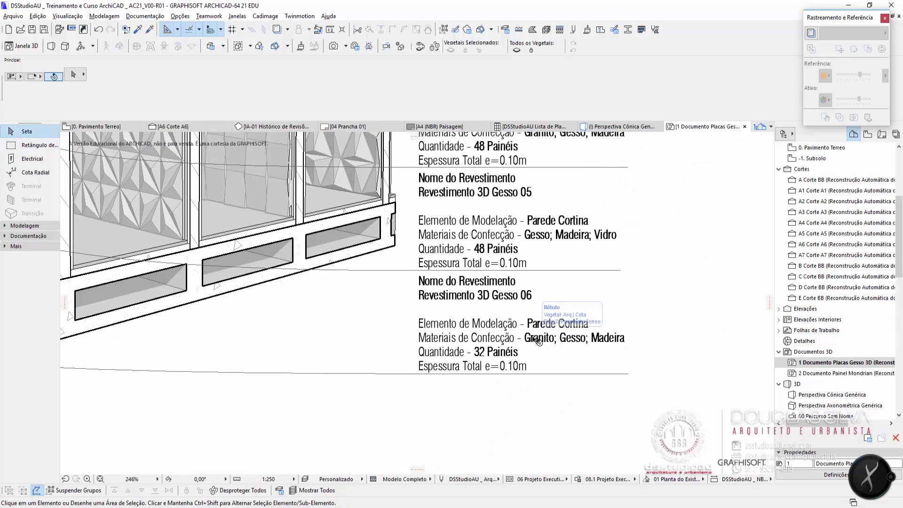
scroll(522, 322, down, 4)
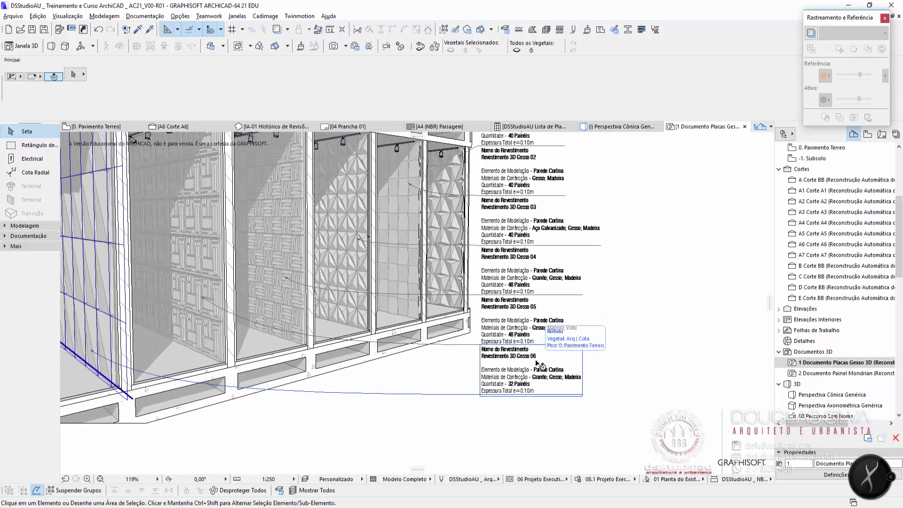
middle_drag(533, 266, 536, 312)
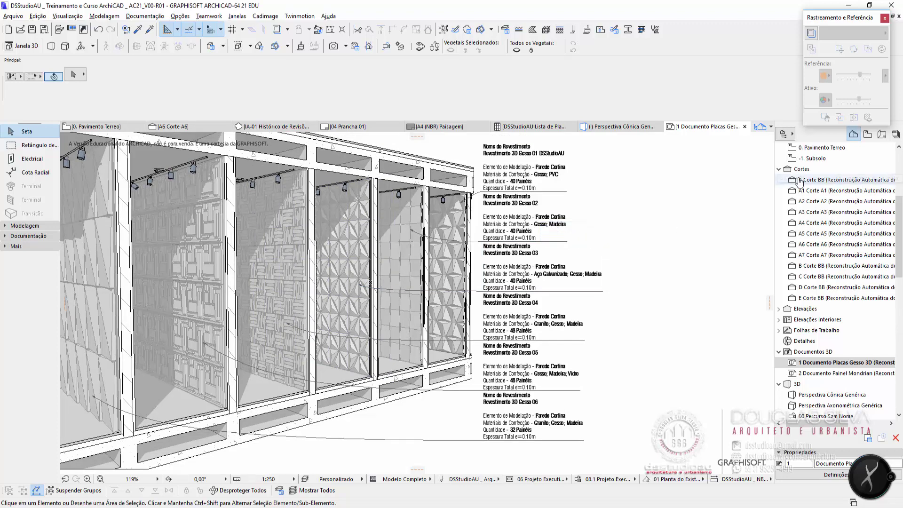
Step: Return to the 0. Pavimento Terreo floor plan and examine the pavilion with the revolving door and Mondrian curtain wall
double_click(824, 147)
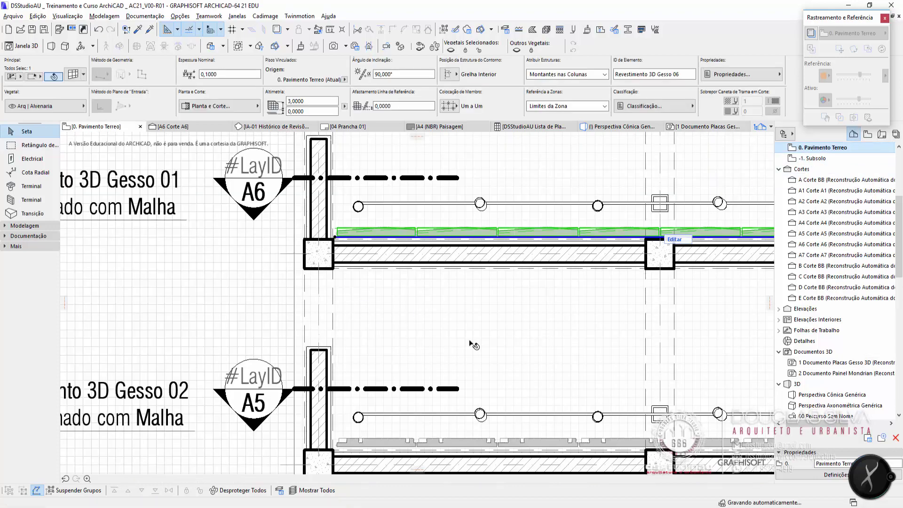
scroll(391, 272, down, 3)
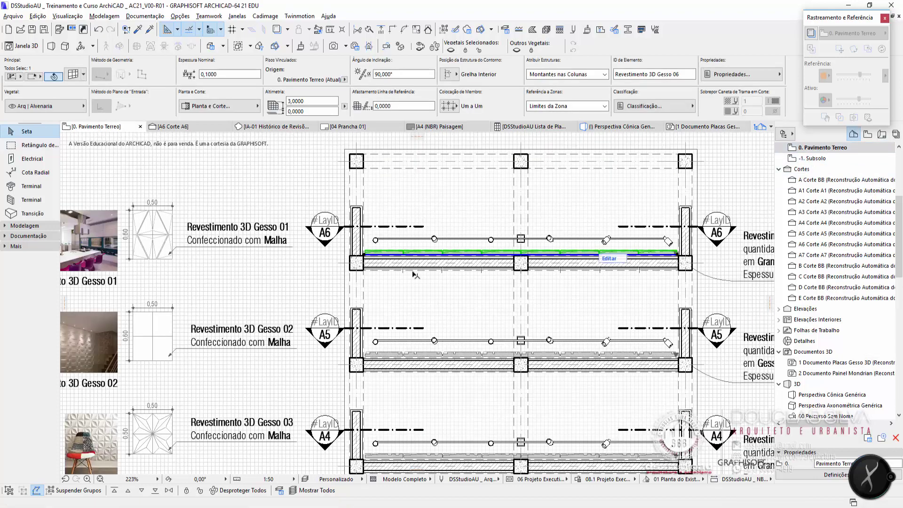
scroll(459, 273, down, 4)
middle_drag(462, 276, 249, 283)
scroll(496, 275, up, 5)
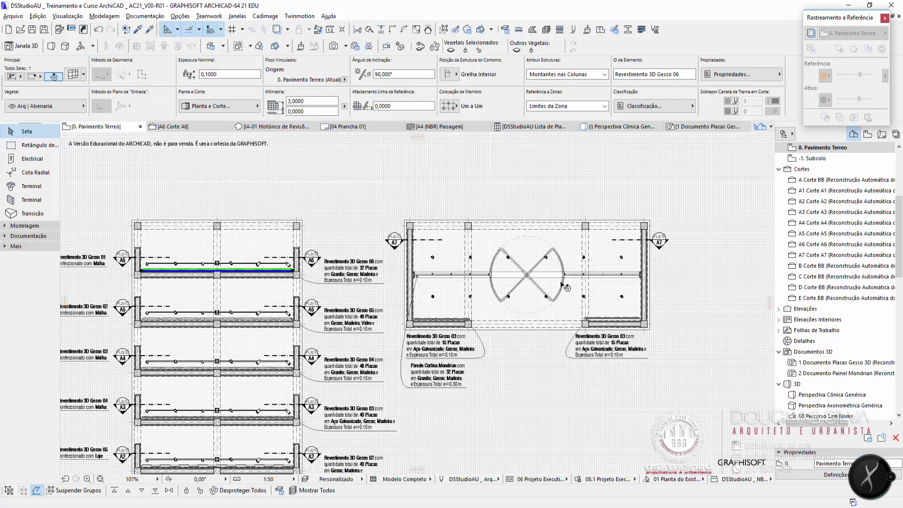
scroll(496, 275, down, 1)
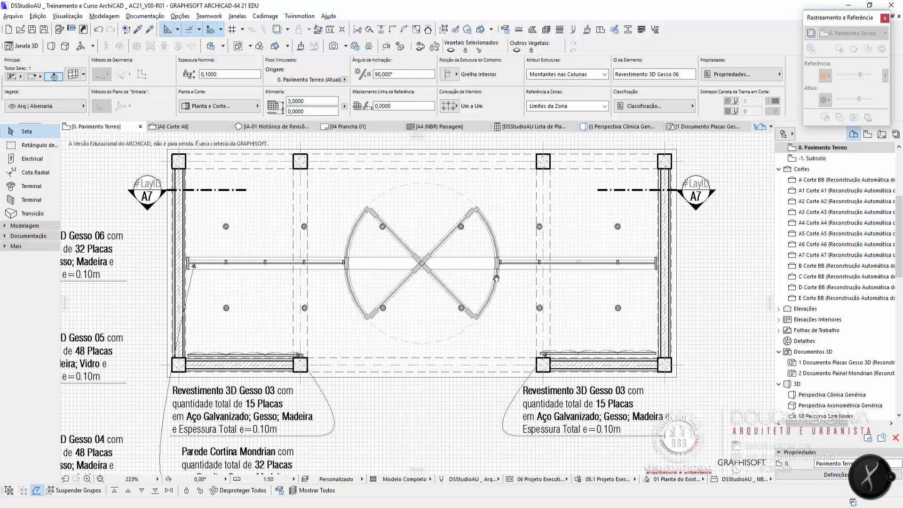
scroll(492, 295, down, 1)
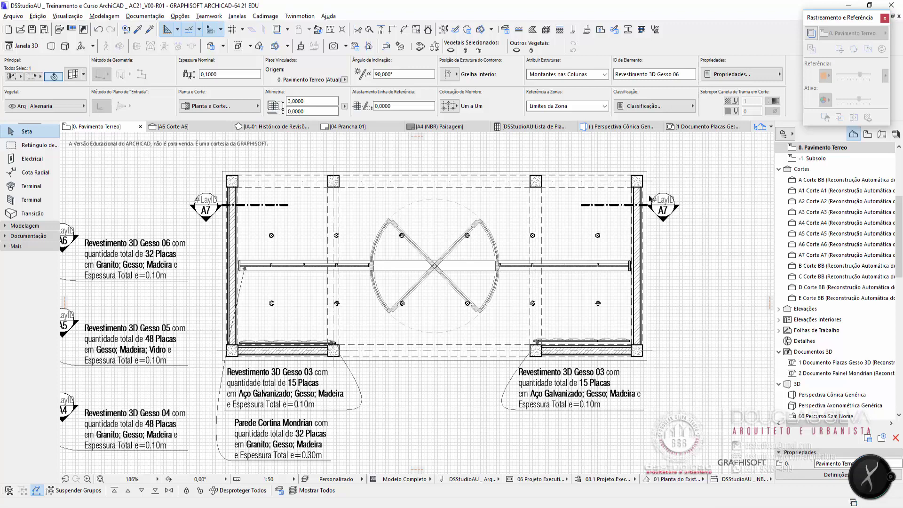
Step: Open section A7 Corte A7 and select the Parede Cortina Mondrian curtain wall
double_click(799, 255)
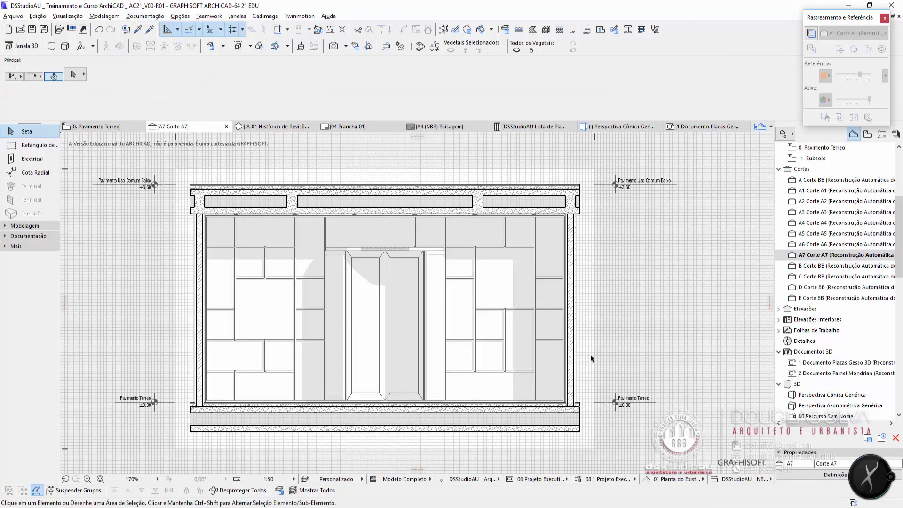
click(489, 352)
click(628, 280)
click(495, 258)
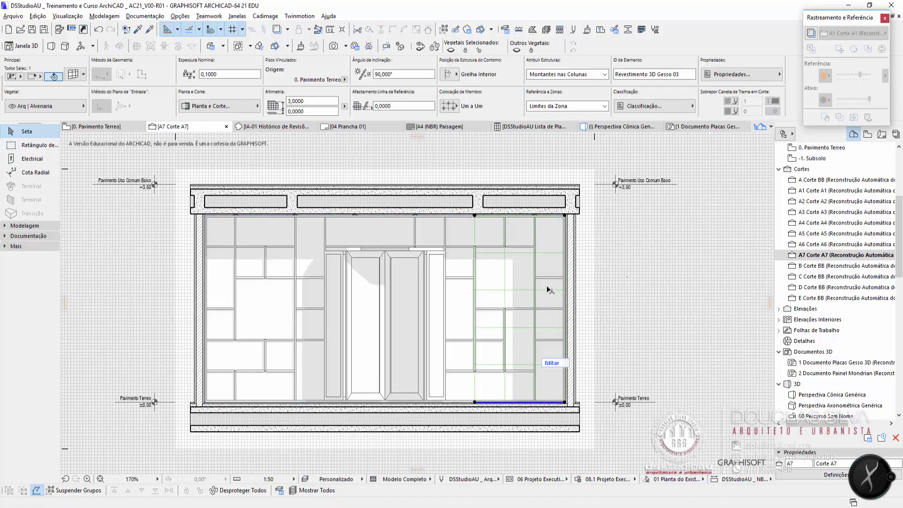
click(447, 247)
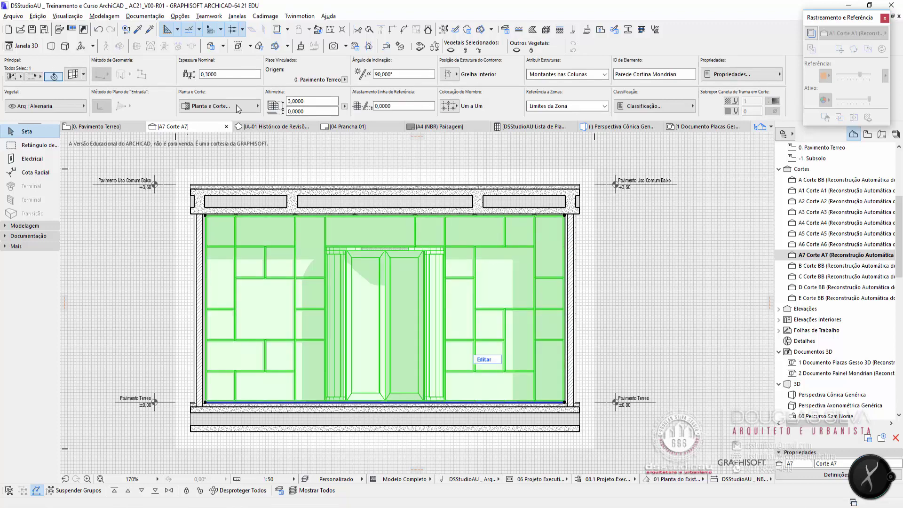
Step: Open the 3D document 2 Documento Painel Mondrian and examine the coloured curtain wall and its cladding label
click(823, 377)
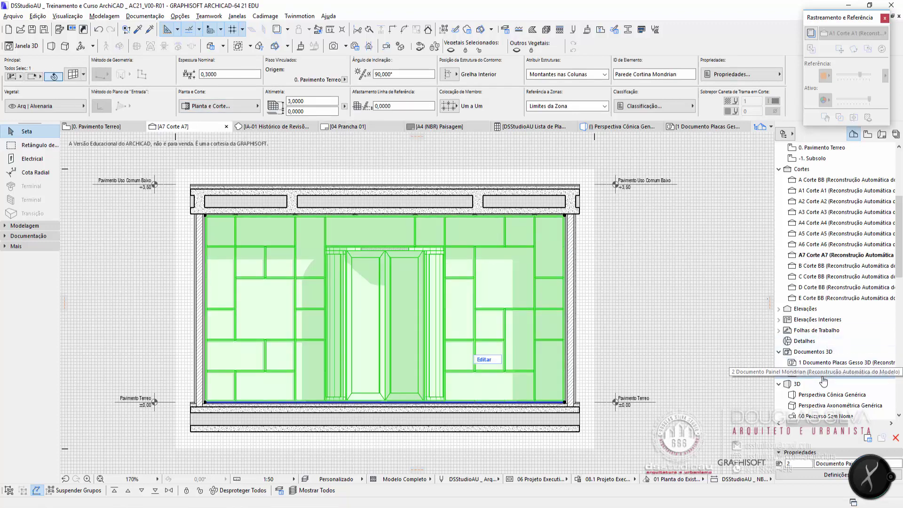
double_click(823, 377)
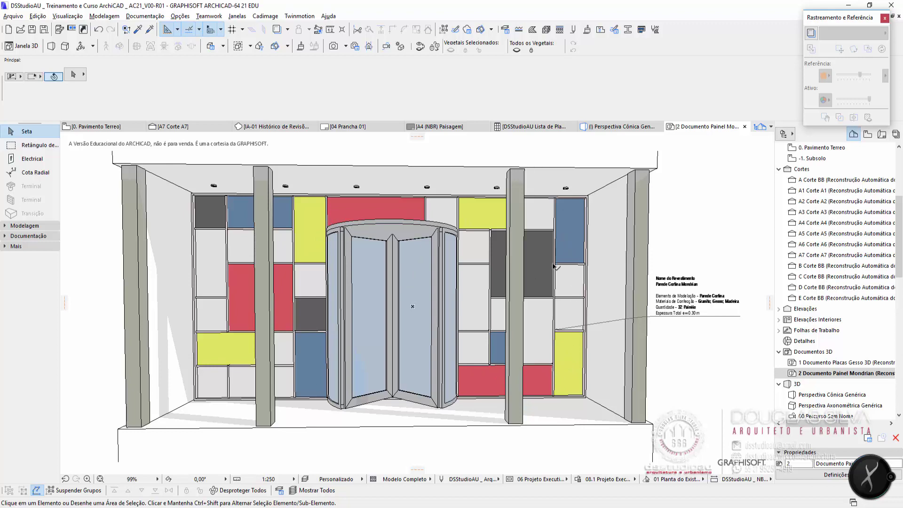
scroll(554, 267, up, 5)
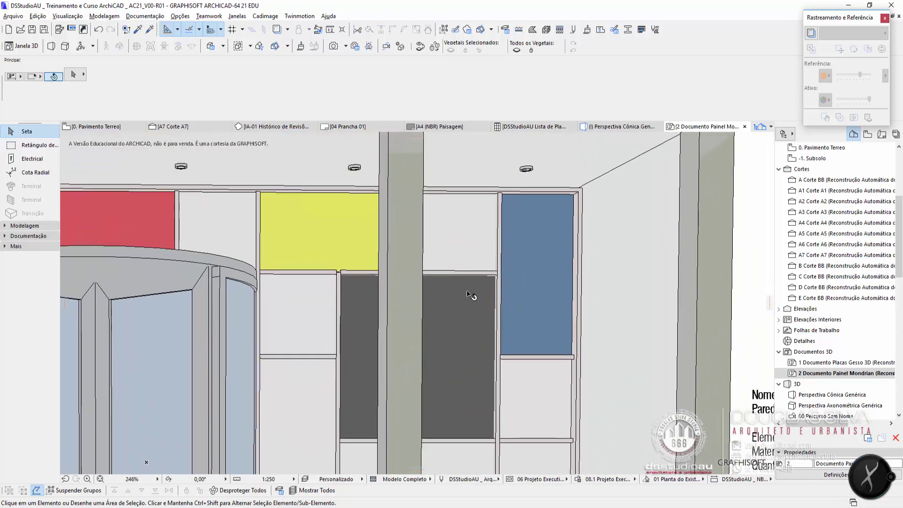
scroll(524, 395, down, 4)
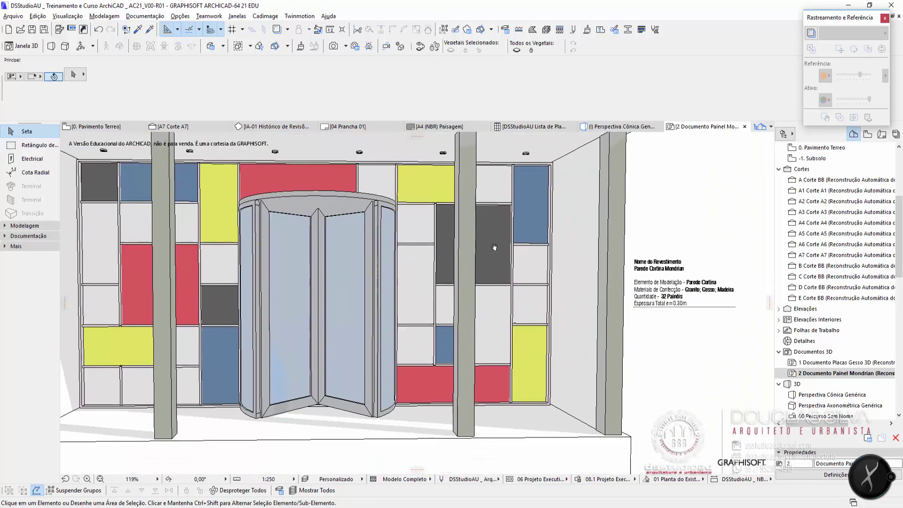
click(494, 247)
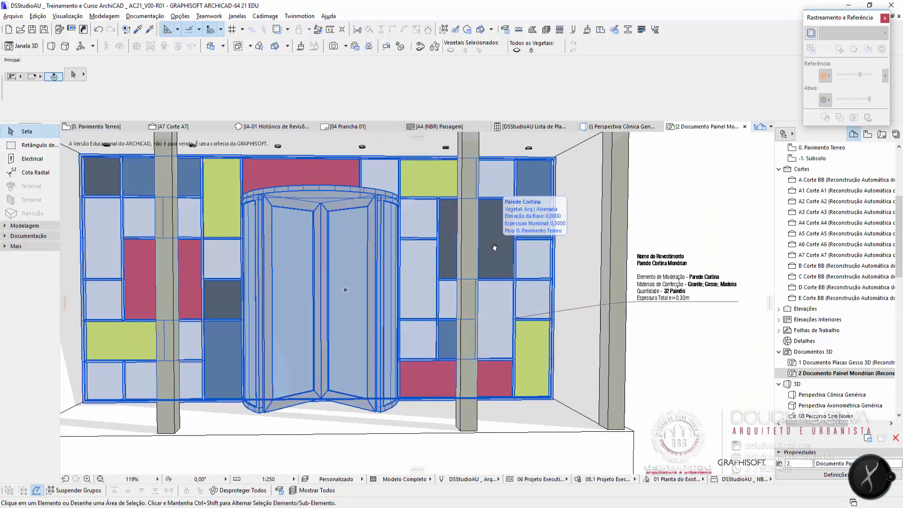
key(Escape)
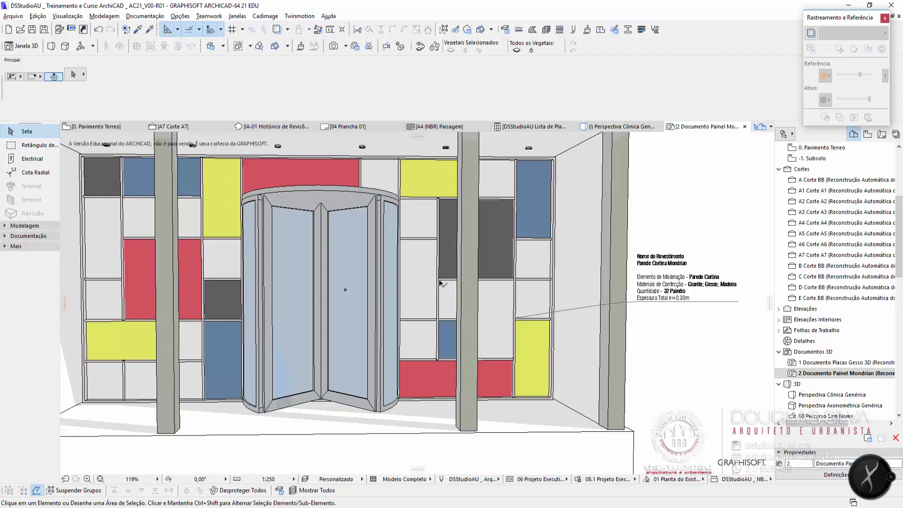
scroll(654, 284, up, 4)
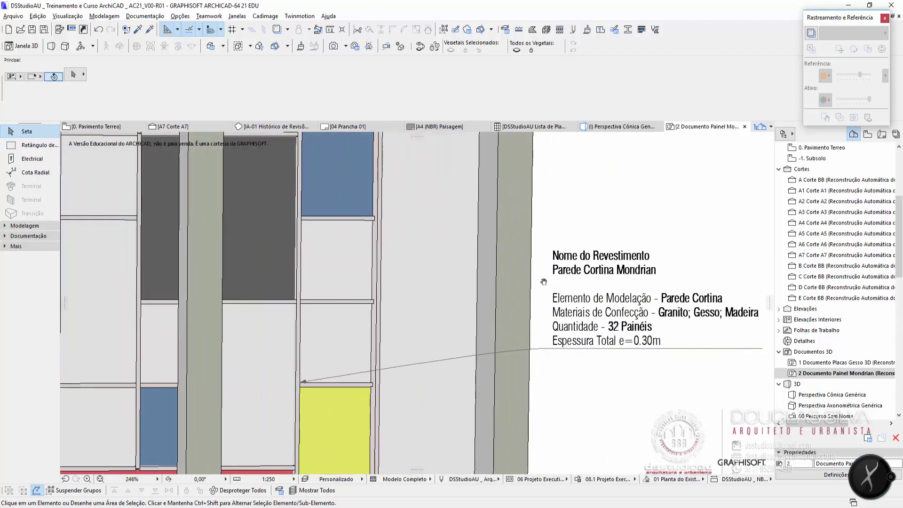
middle_drag(544, 282, 451, 281)
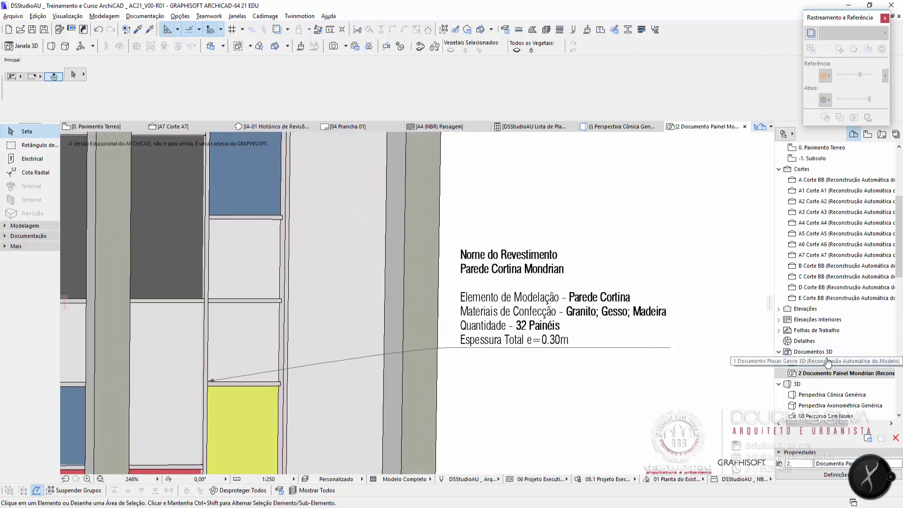
Step: Open the DSStudioAU Lista de Plano de Revestimento schedule and review the materials, panel quantities and costs of each cladding
scroll(834, 338, down, 4)
scroll(834, 337, down, 1)
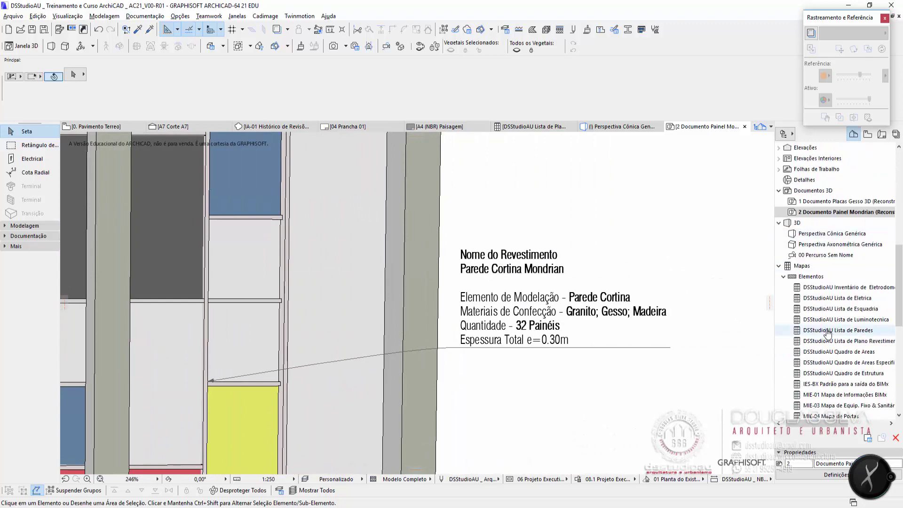
double_click(848, 344)
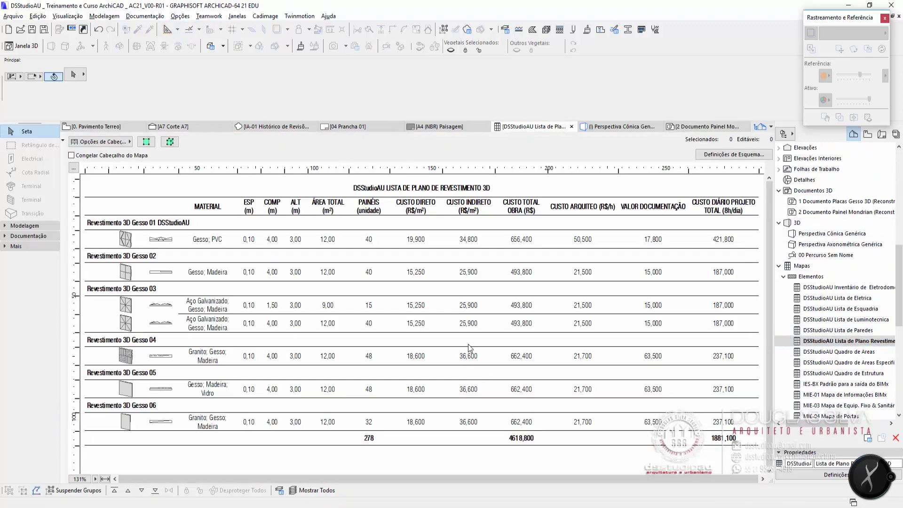
click(113, 228)
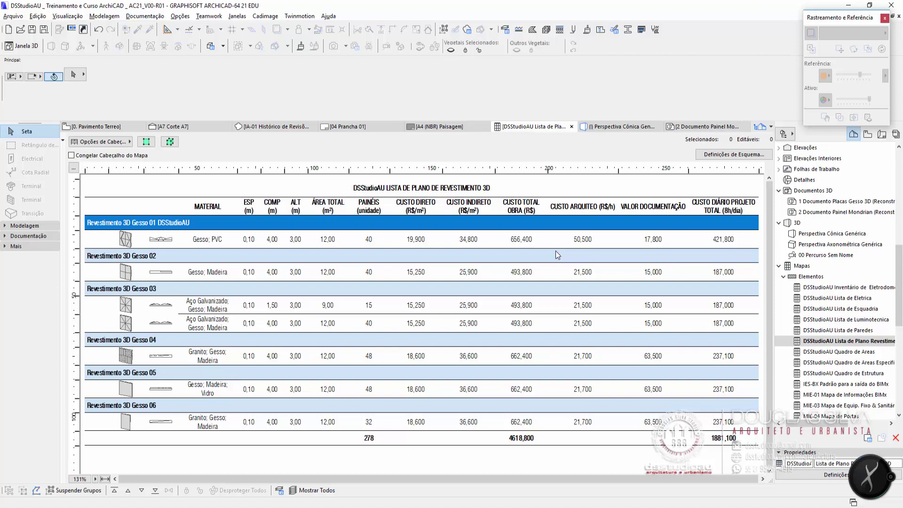
click(416, 469)
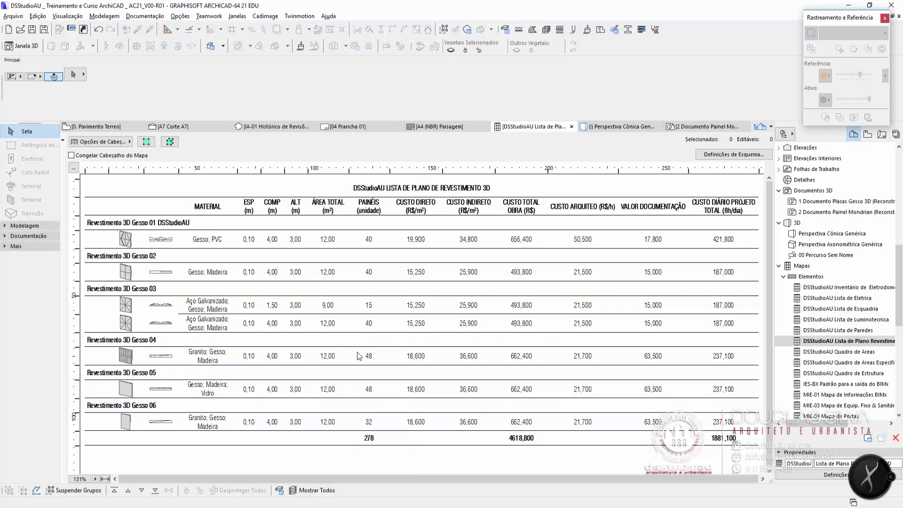
Step: Open the 0. Pavimento Terreo floor plan and look over the revolving-door pavilion and its cladding labels
click(817, 169)
scroll(809, 268, up, 7)
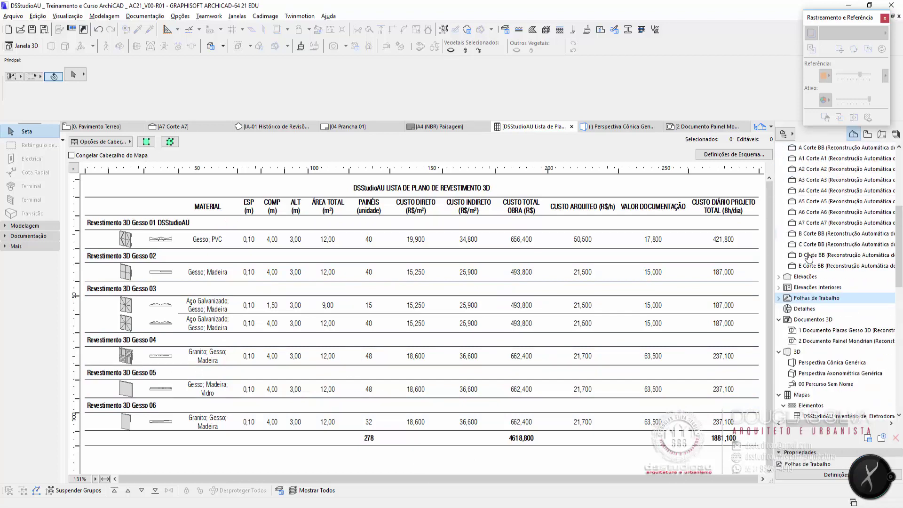
scroll(809, 268, up, 3)
double_click(825, 276)
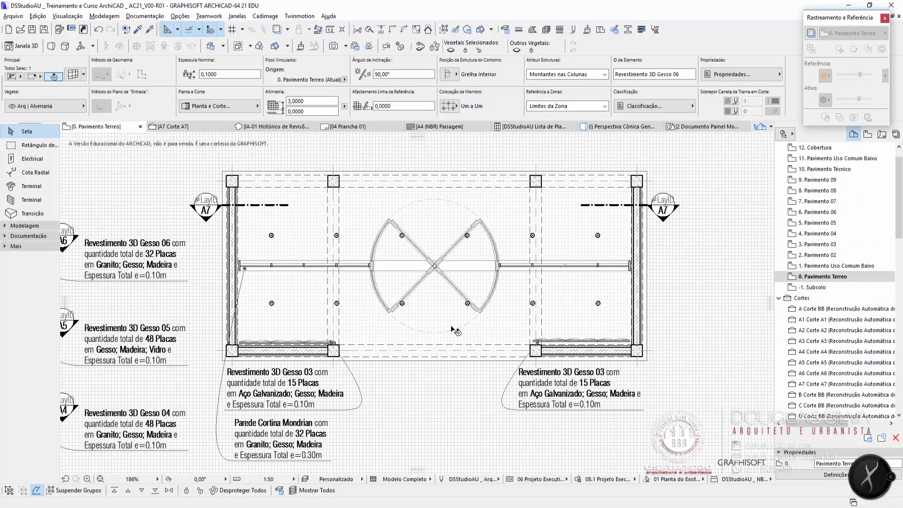
Step: Reopen the DSStudioAU Lista de Plano de Revestimento schedule and review the panel dimensions, areas and quantities
click(828, 373)
scroll(828, 369, down, 8)
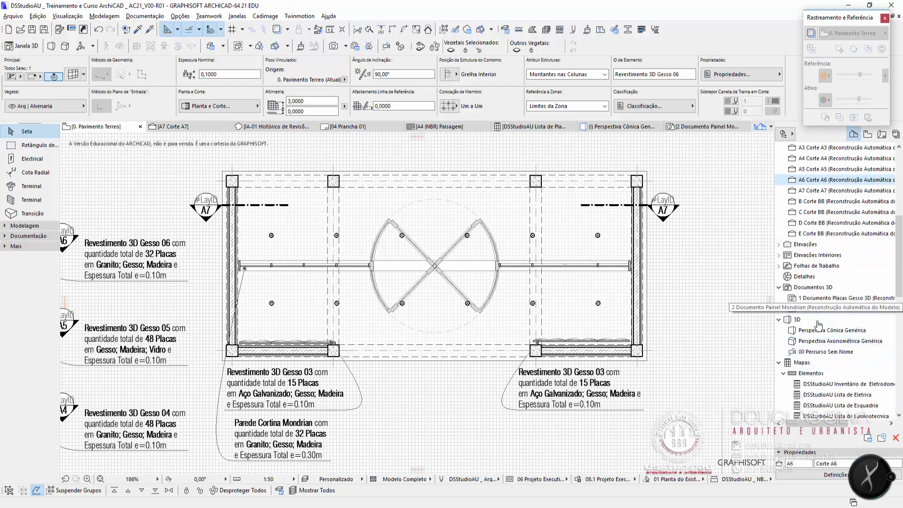
double_click(828, 372)
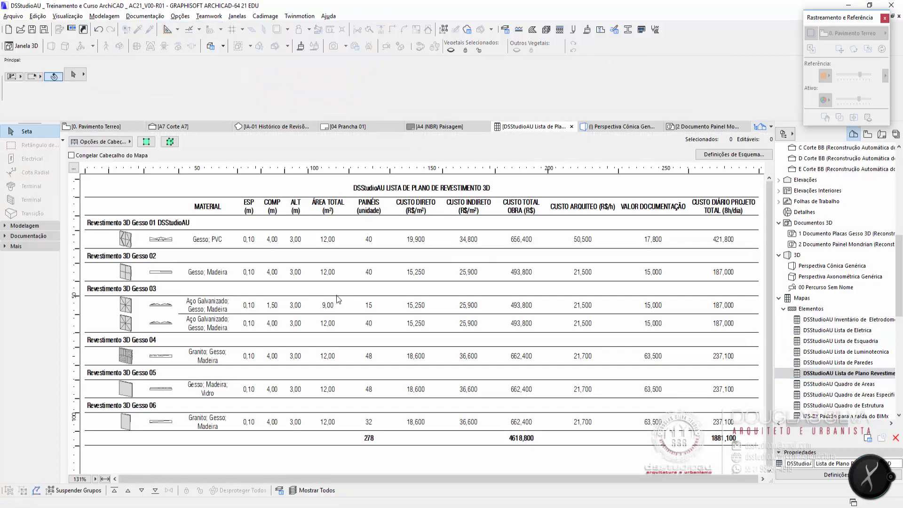
Step: Go back to the 0. Pavimento Terreo floor plan and examine the six labelled plaster cladding walls beside the pavilion
click(817, 202)
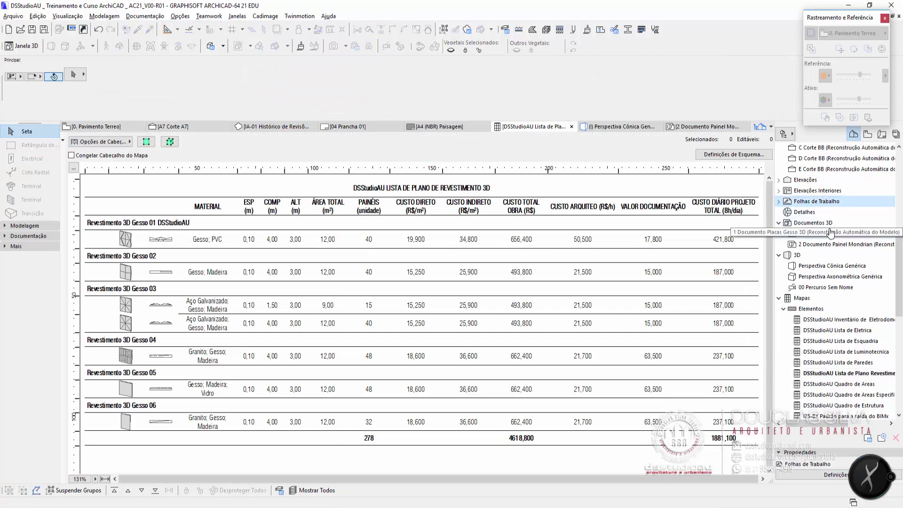
scroll(823, 254, up, 8)
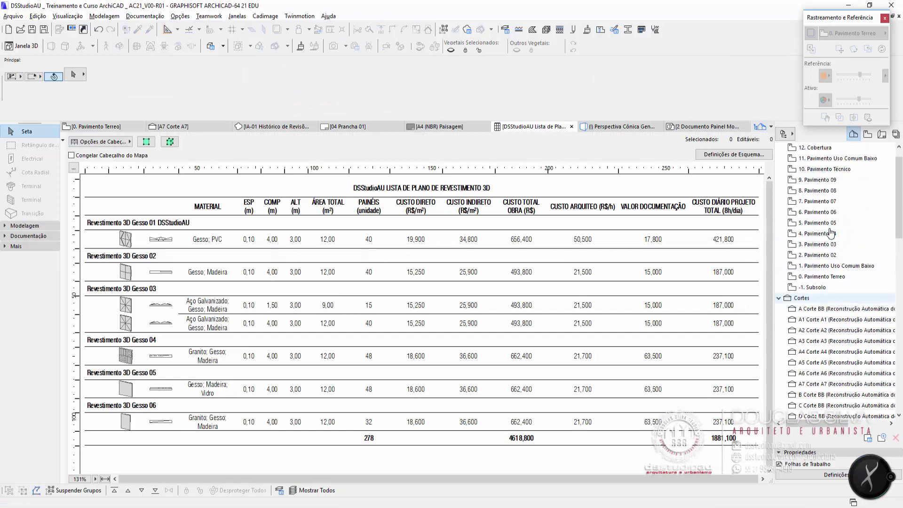
double_click(826, 277)
scroll(328, 333, down, 4)
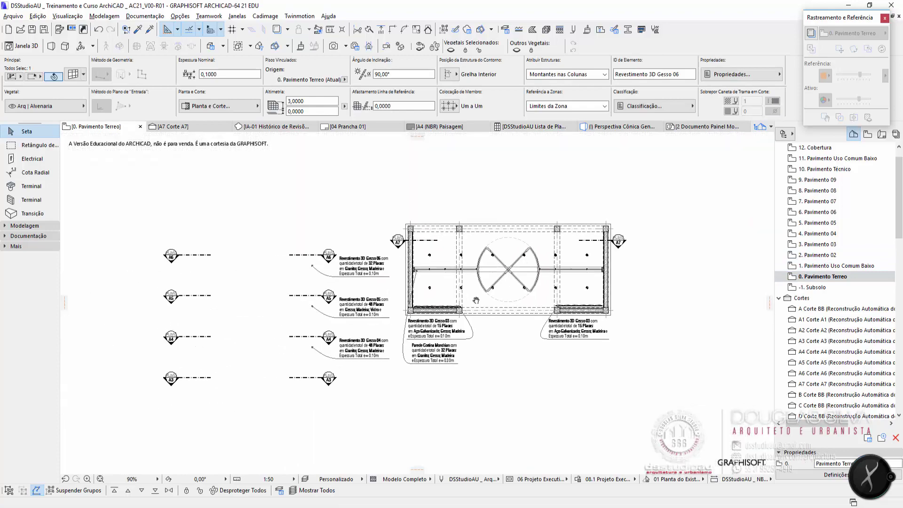
middle_drag(282, 364, 357, 316)
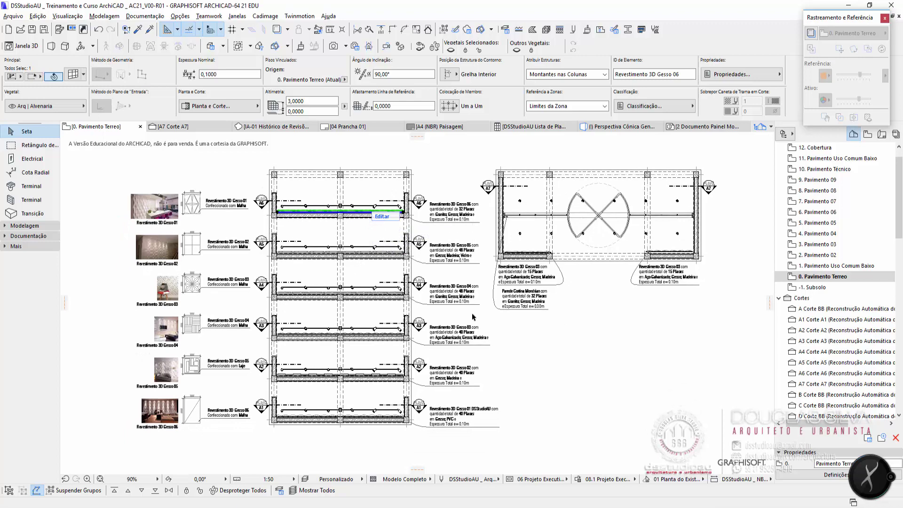
scroll(411, 274, up, 2)
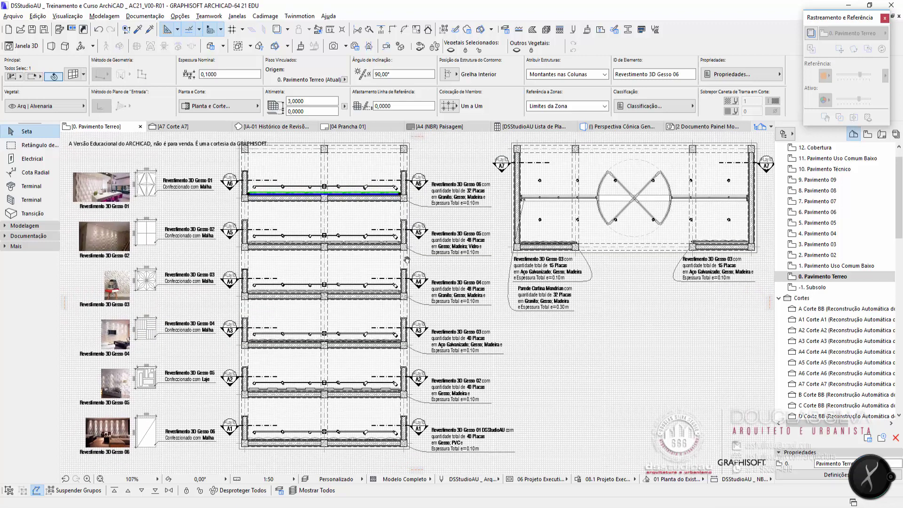
middle_drag(407, 260, 401, 258)
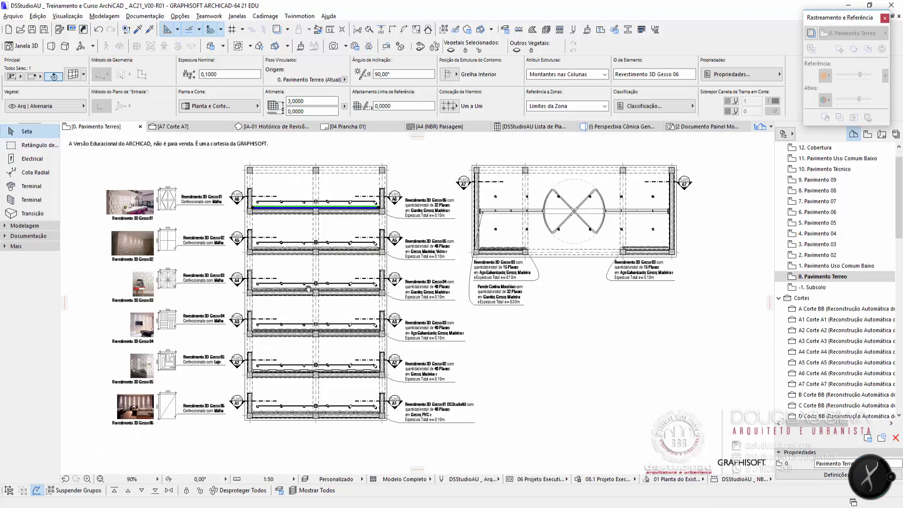
scroll(331, 289, down, 2)
Step: Draw a selection marquee across the six cladding walls in the floor plan and show the enclosed area in 3D
click(33, 150)
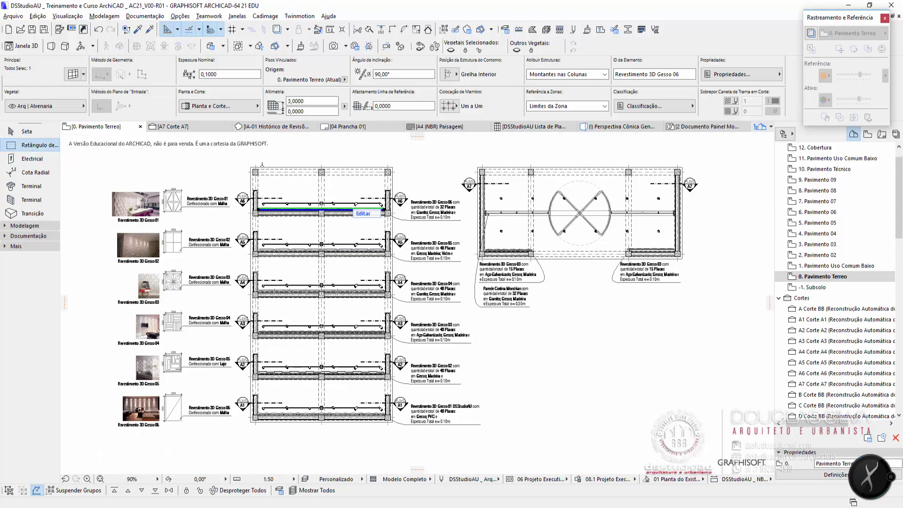
click(267, 155)
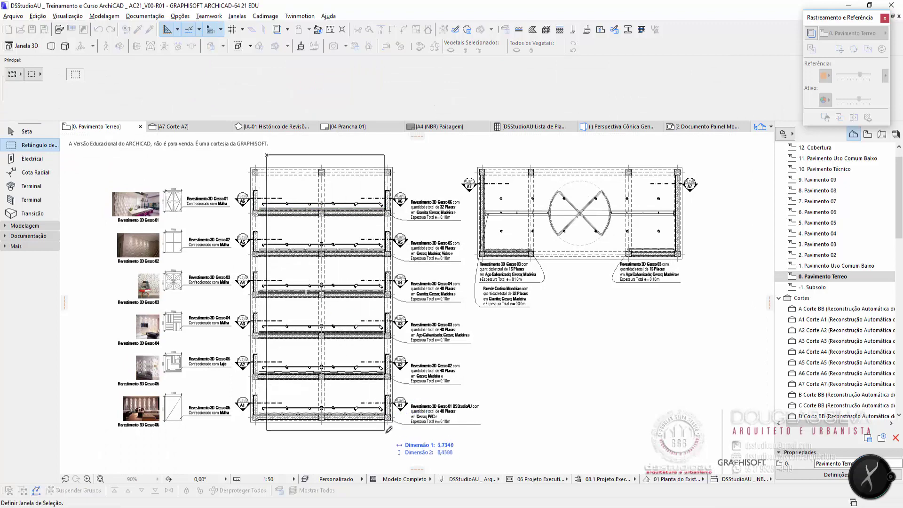
click(400, 435)
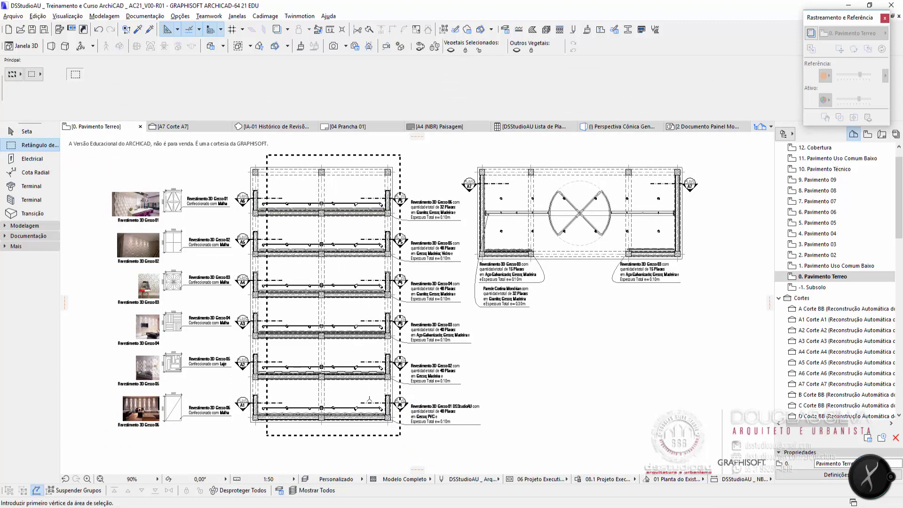
right_click(308, 178)
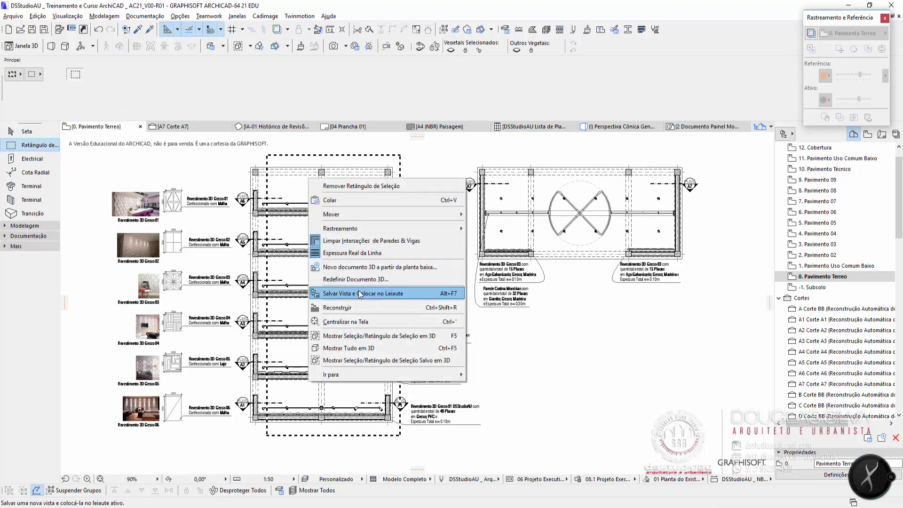
click(409, 336)
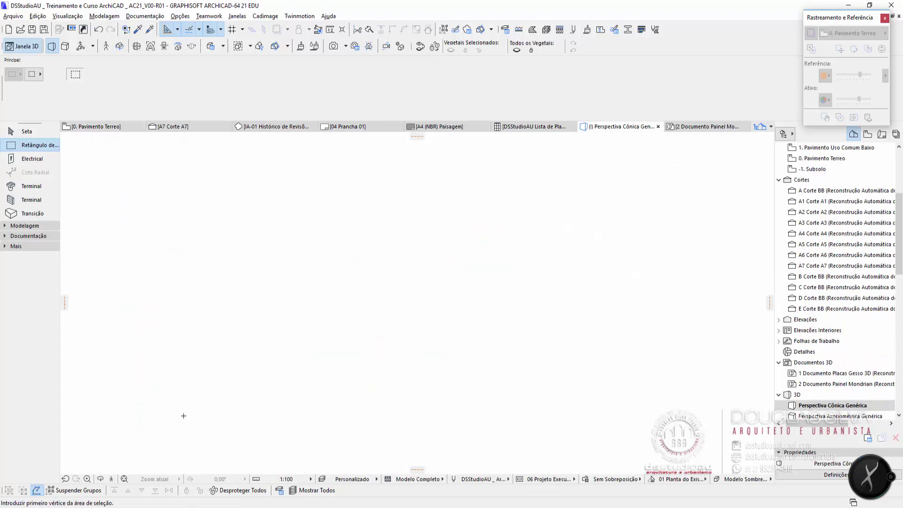
Step: Examine the relief patterns of the six plaster panel walls from different angles in the cutaway perspective
shift+middle_drag(288, 349, 390, 343)
scroll(392, 326, up, 4)
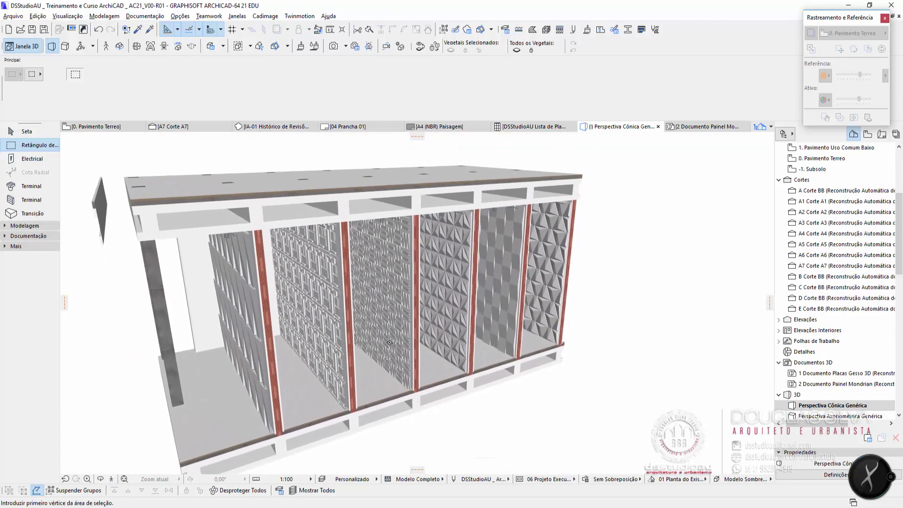
click(100, 479)
drag(278, 433, 381, 395)
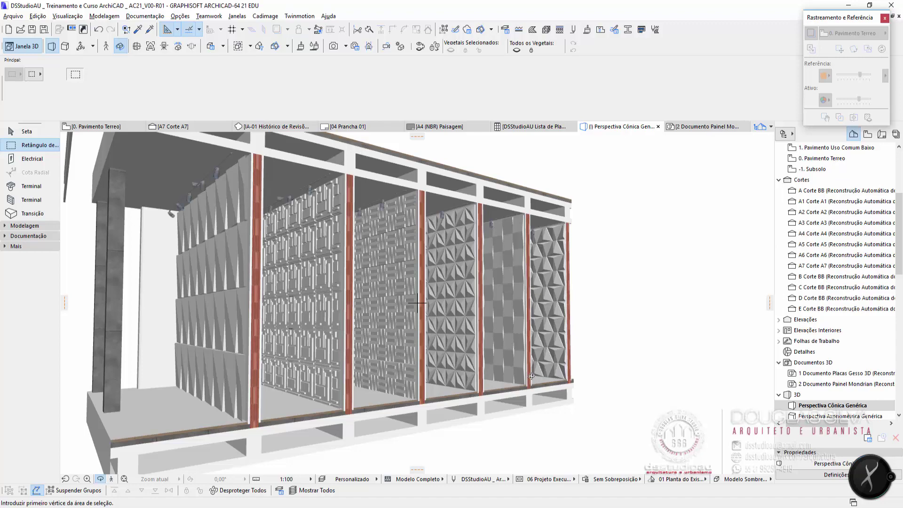
Step: Return to the 0. Pavimento Terreo floor plan and replace the marquee with a small one in the empty area below the pavilion
click(809, 158)
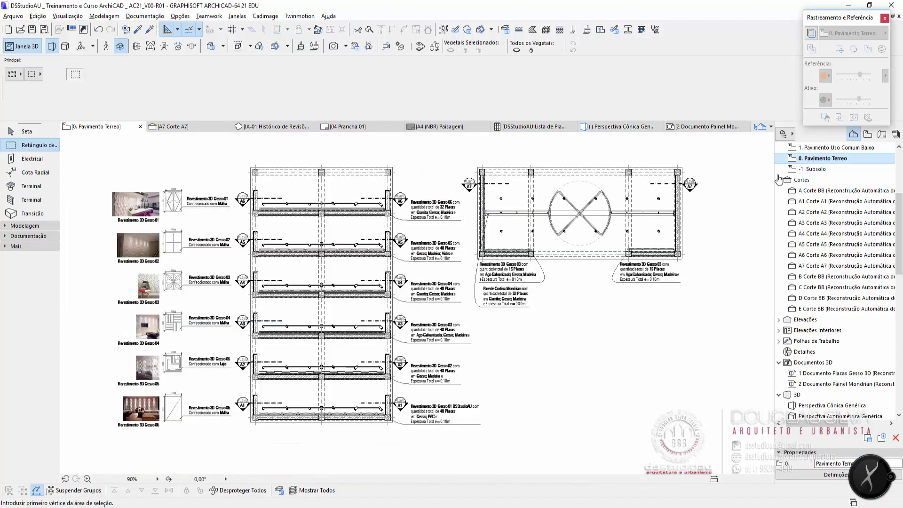
click(515, 351)
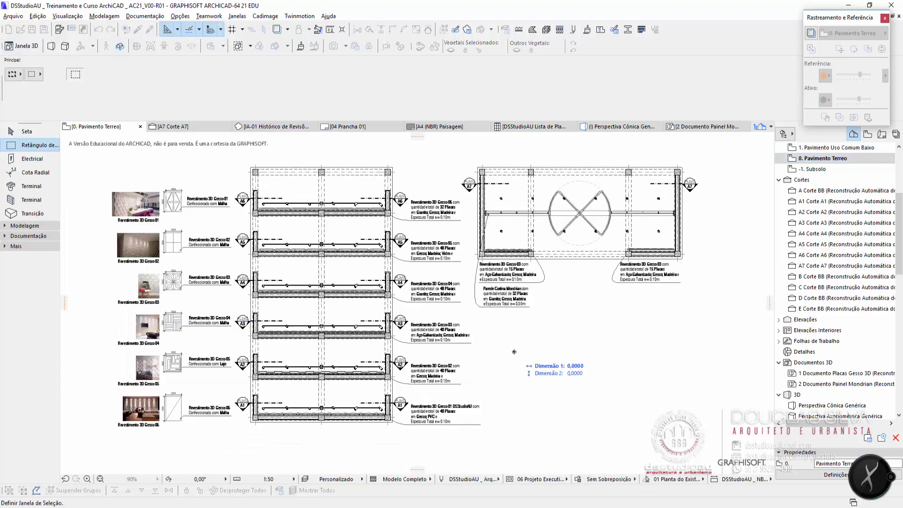
click(527, 365)
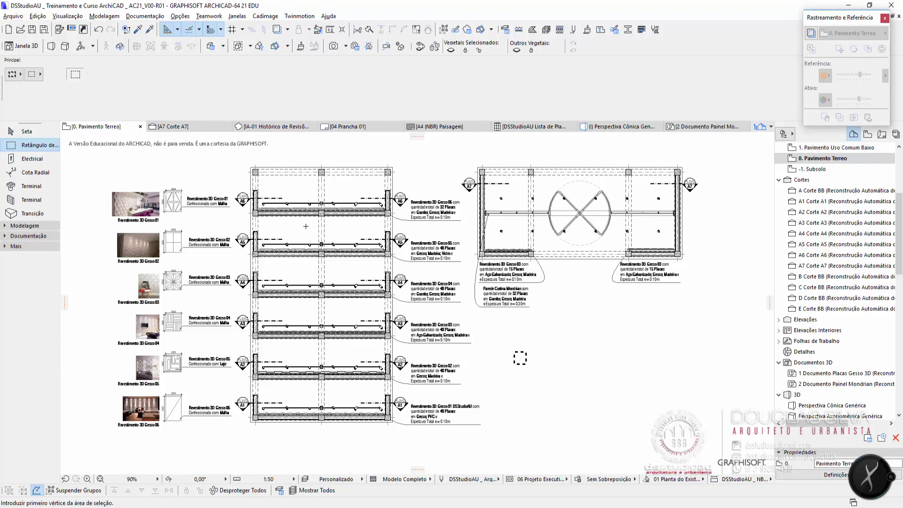
scroll(285, 197, up, 2)
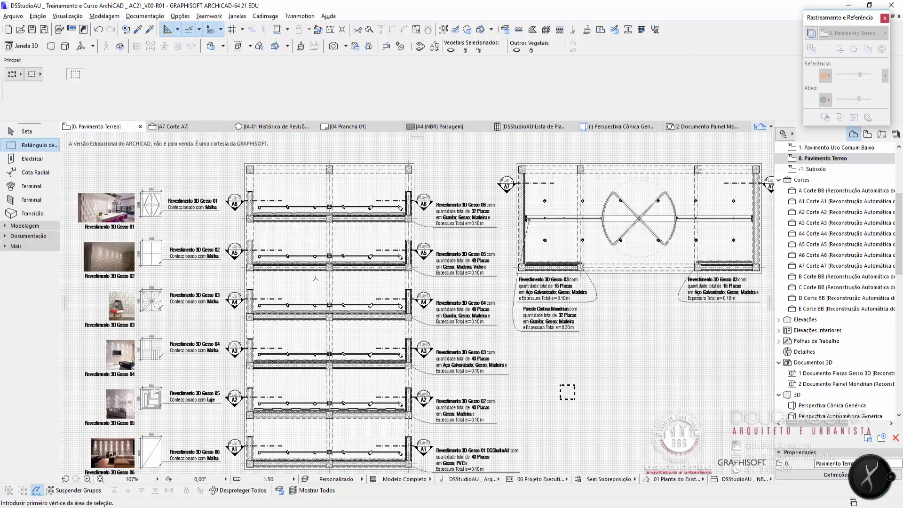
middle_drag(318, 292, 309, 275)
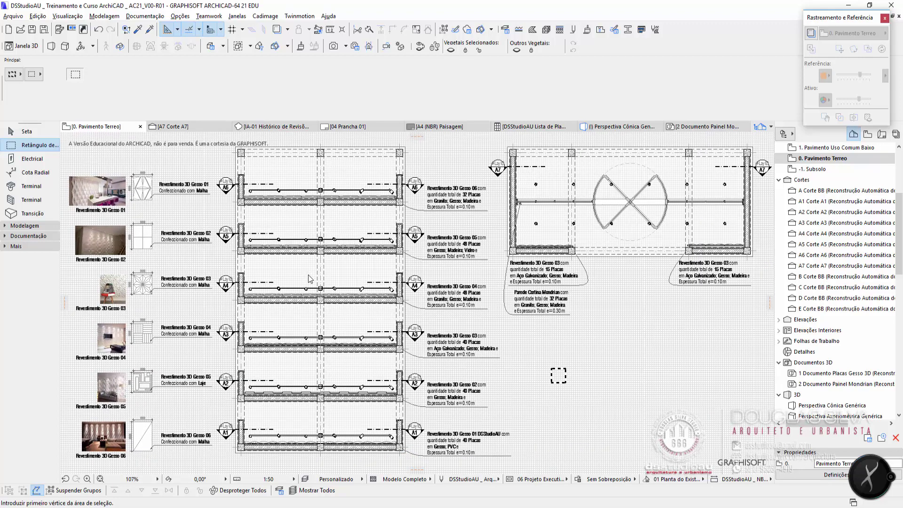